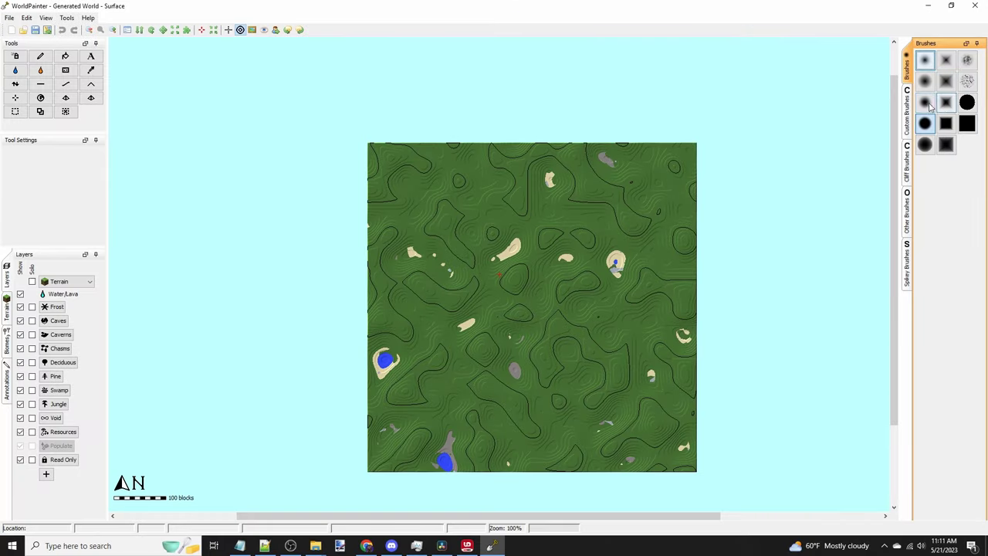
Step: Open the custom brushes folder, look through its brush PNG files, and show the Custom Brushes set in WorldPainter
left_click(70, 17)
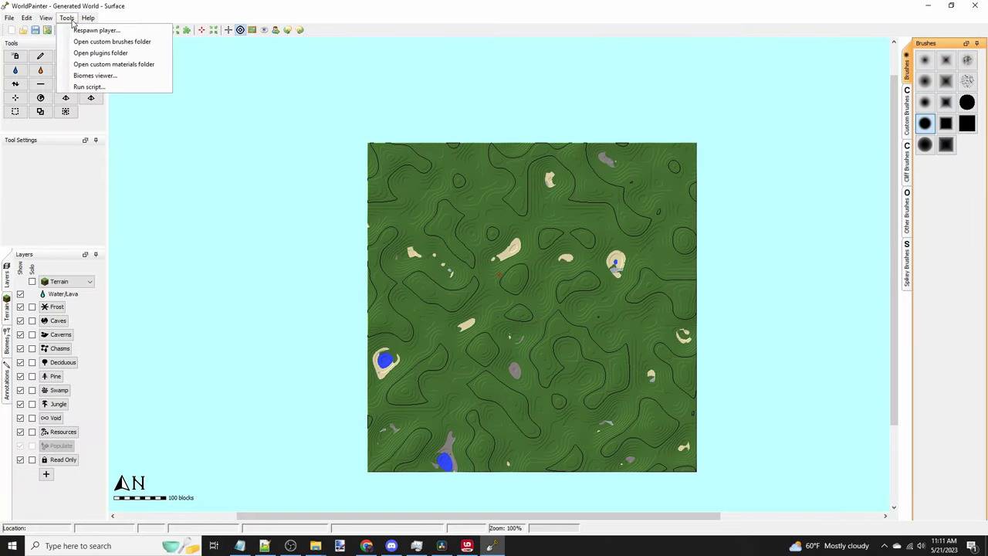
left_click(104, 41)
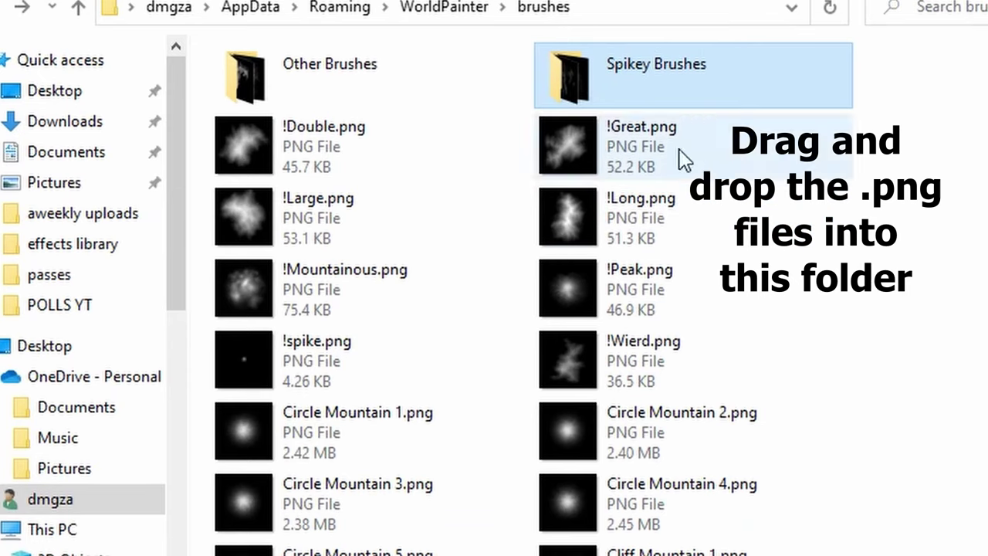
scroll(564, 293, "down", 6)
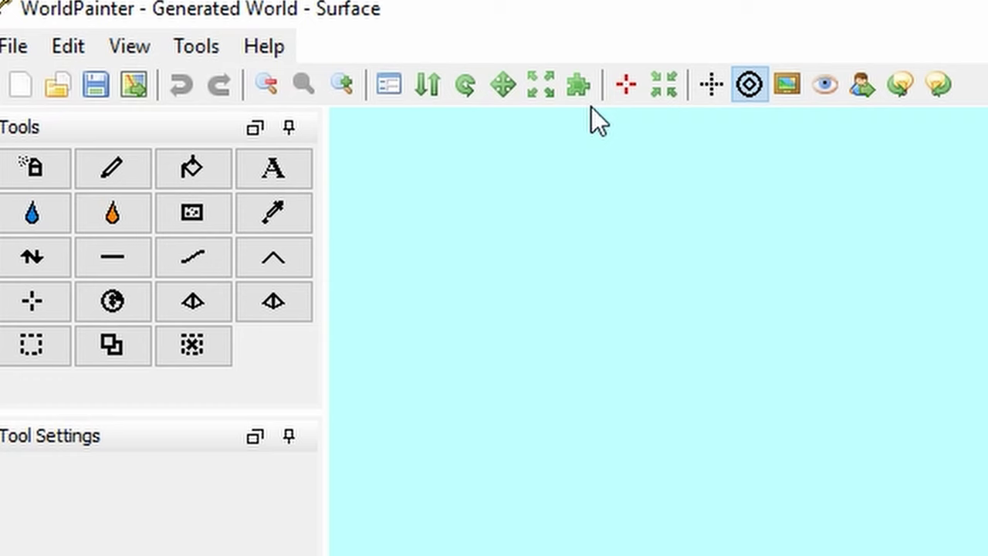
left_click(214, 53)
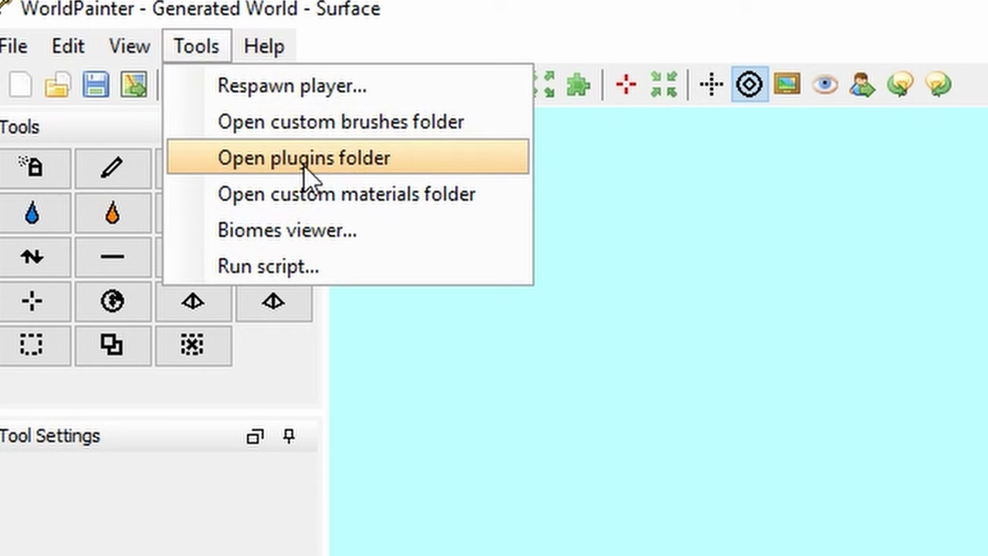
left_click(311, 126)
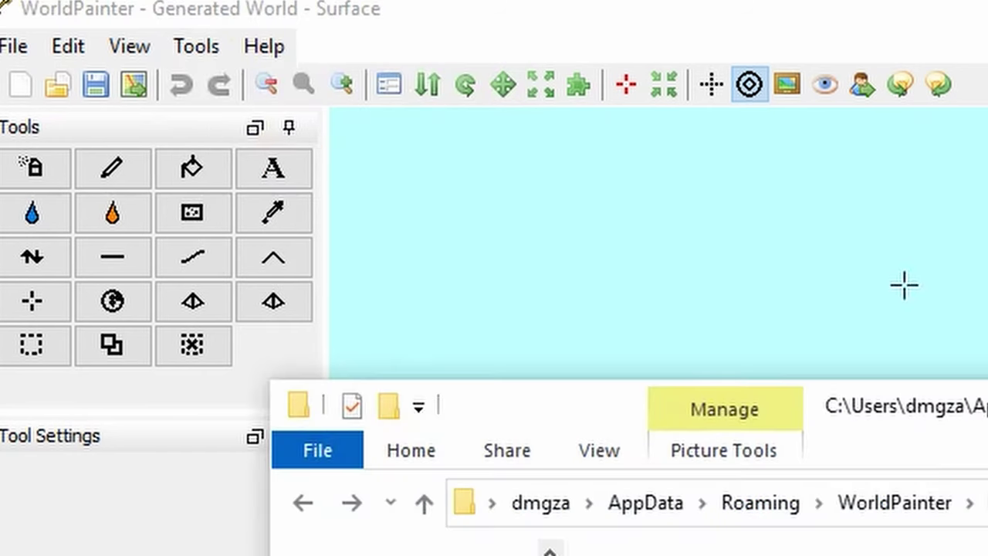
mouse_move(829, 266)
left_mouse_down()
mouse_move(837, 325)
mouse_move(819, 114)
left_mouse_up()
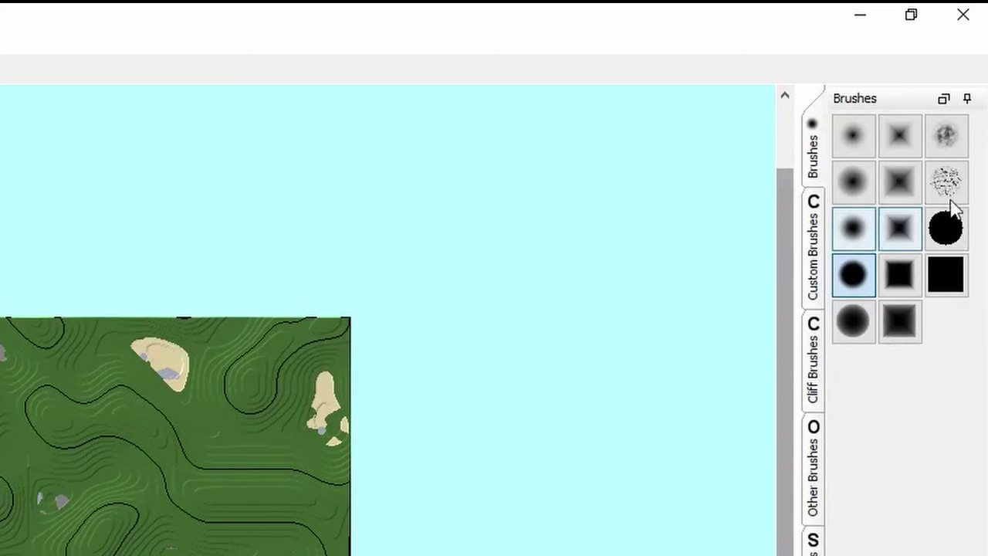
left_click(811, 257)
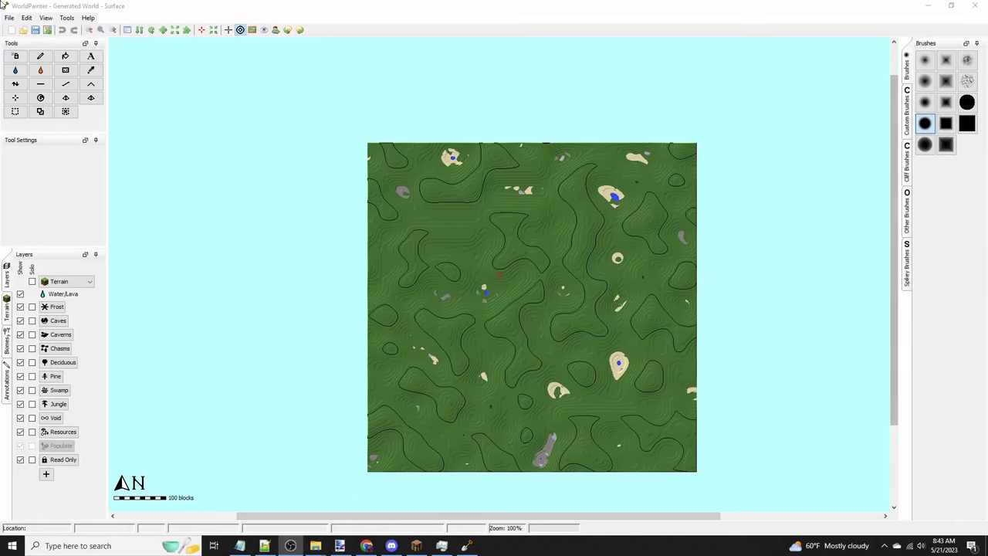
Step: Create a flat 1,280 x 1,280 block grass world named "epic 15 minute island" in Minecraft 1.15 - 1.16 format and activate the Height tool
left_click(9, 17)
left_click(67, 29)
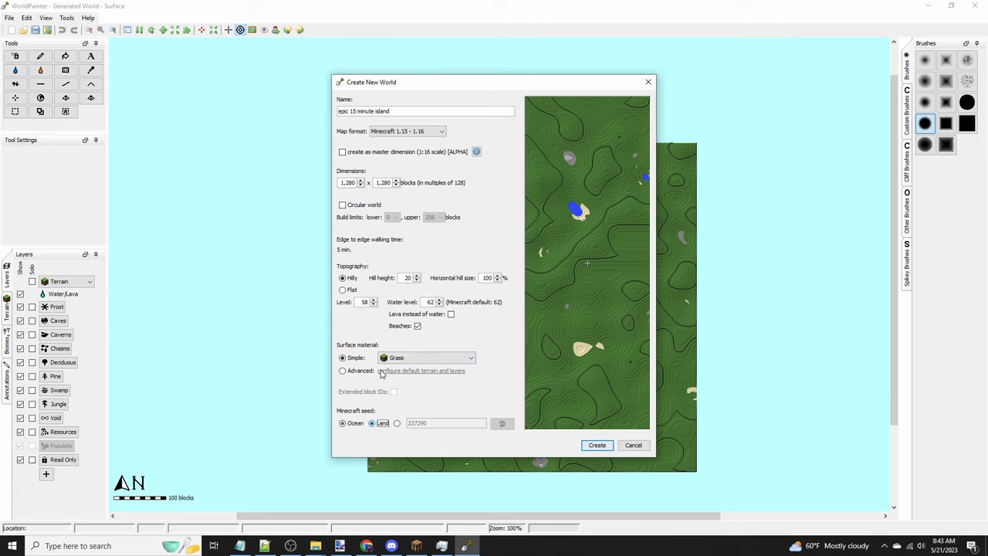
left_click(597, 445)
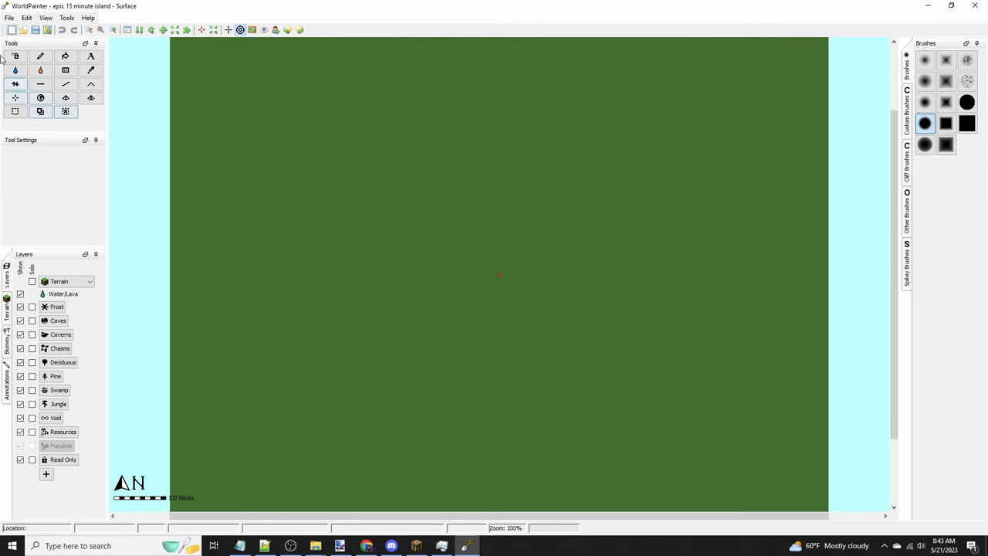
left_click(15, 85)
scroll(465, 223, "down", 1, "ctrl")
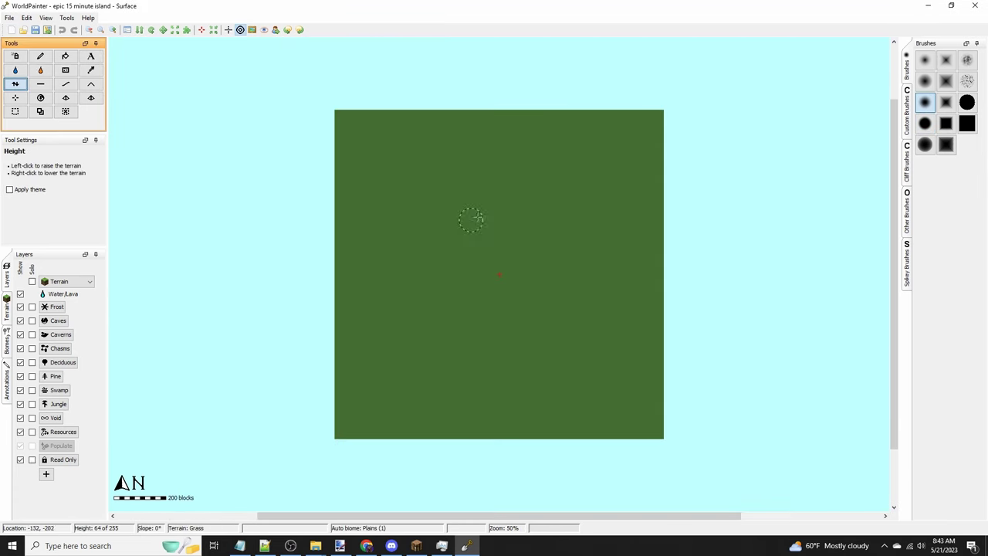
Step: Shrink the main window and place a small 3D view beside it, zoomed out to show the whole map
left_click(950, 5)
left_click(46, 25)
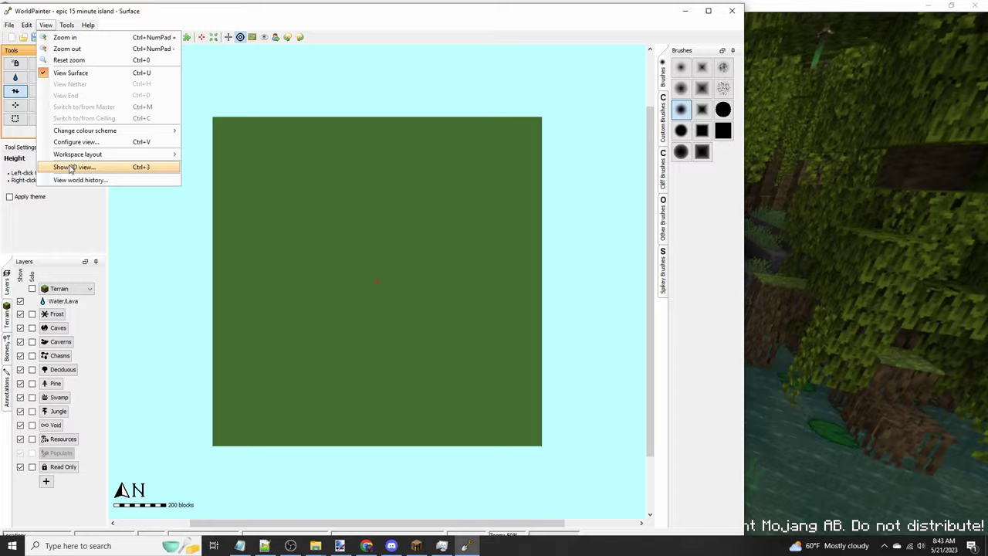
left_click(70, 168)
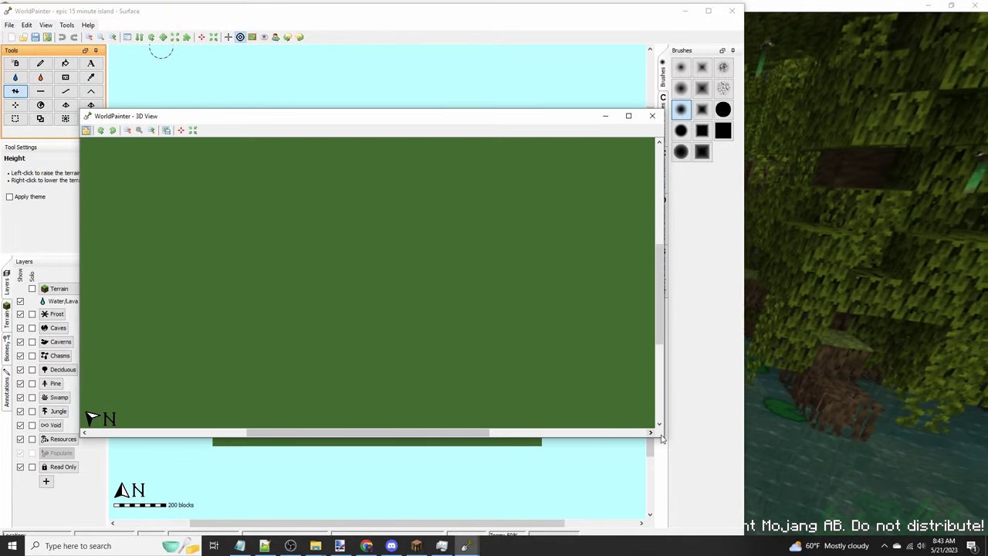
left_click_drag(661, 438, 327, 387)
mouse_move(195, 116)
left_mouse_down()
mouse_move(825, 55)
mouse_move(852, 30)
mouse_move(836, 29)
left_mouse_up()
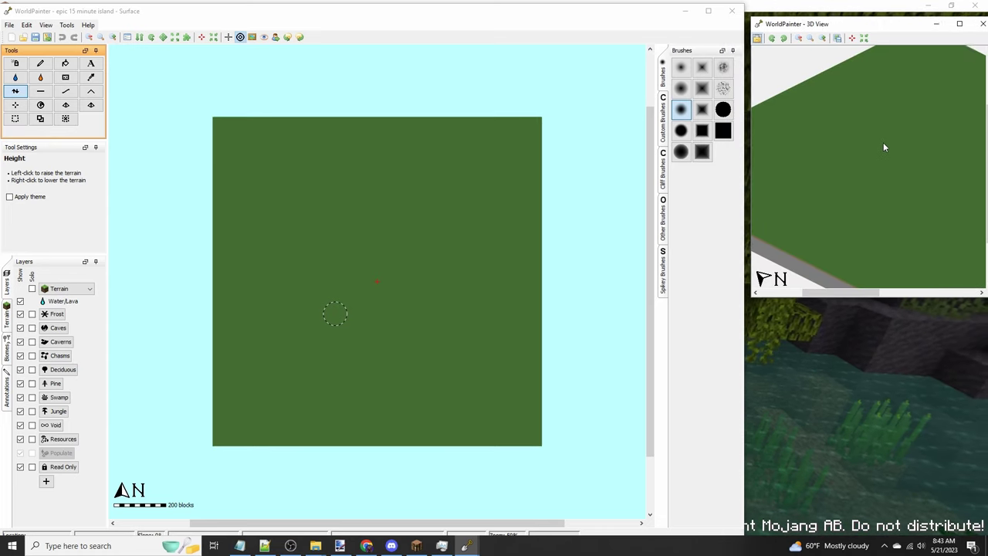
scroll(884, 145, "down", 3)
scroll(880, 145, "up", 3)
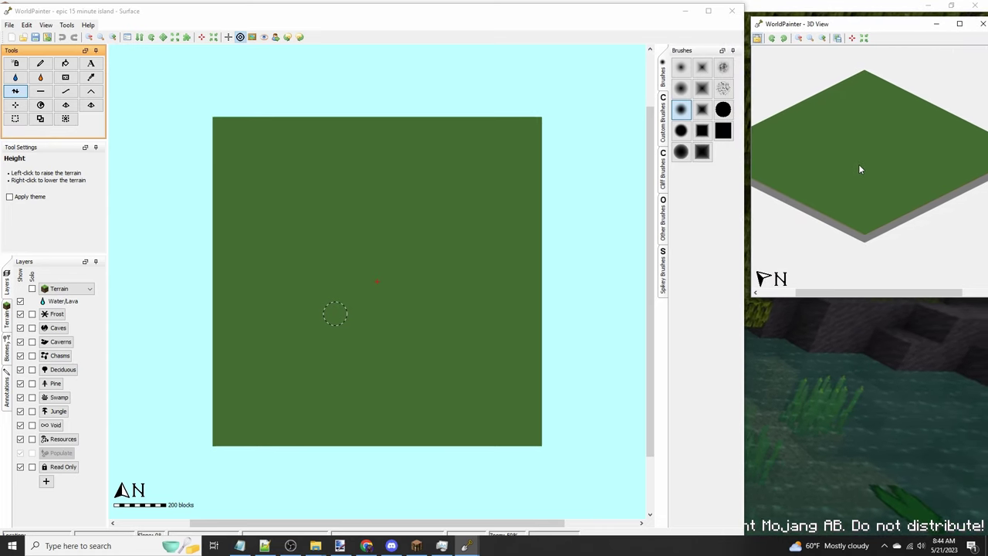
scroll(863, 165, "up", 1)
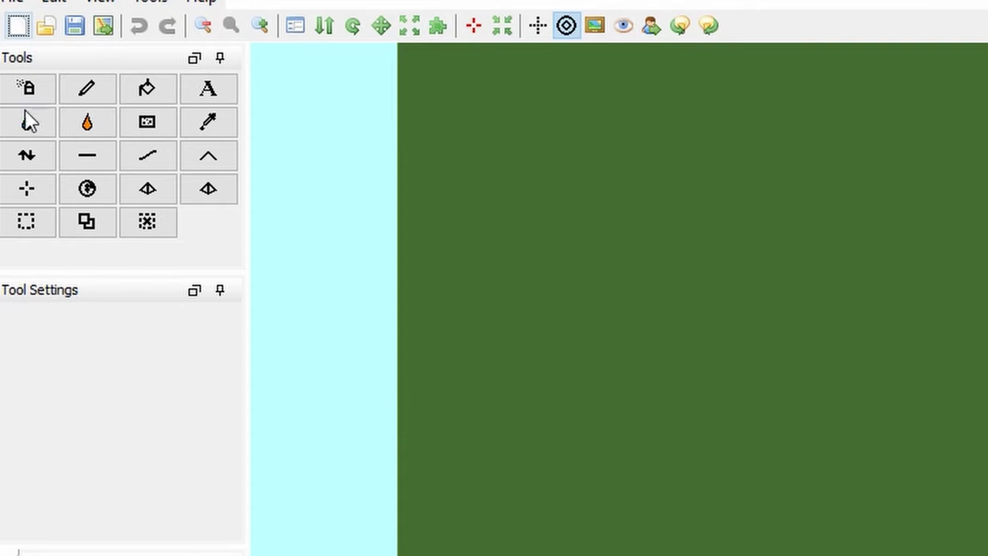
Step: Choose the Height tool with the third custom brush, a large cloud-shaped one
left_click(15, 91)
scroll(355, 214, "down", 1, "ctrl")
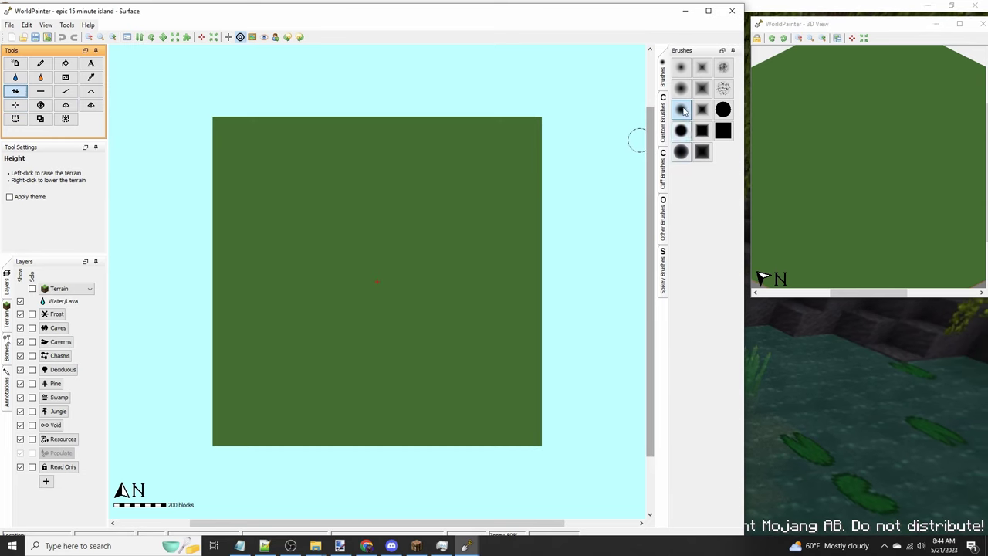
left_click(663, 112)
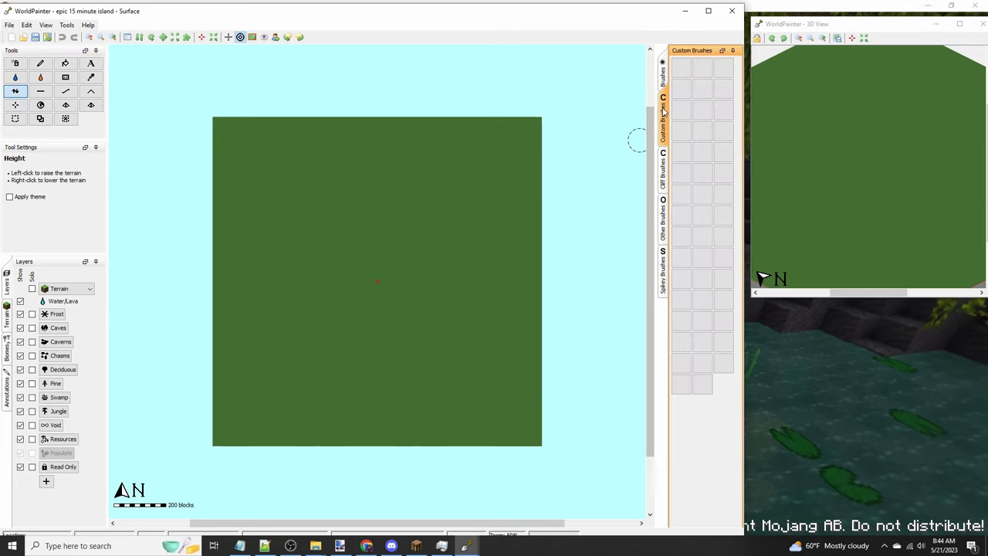
left_click(724, 68)
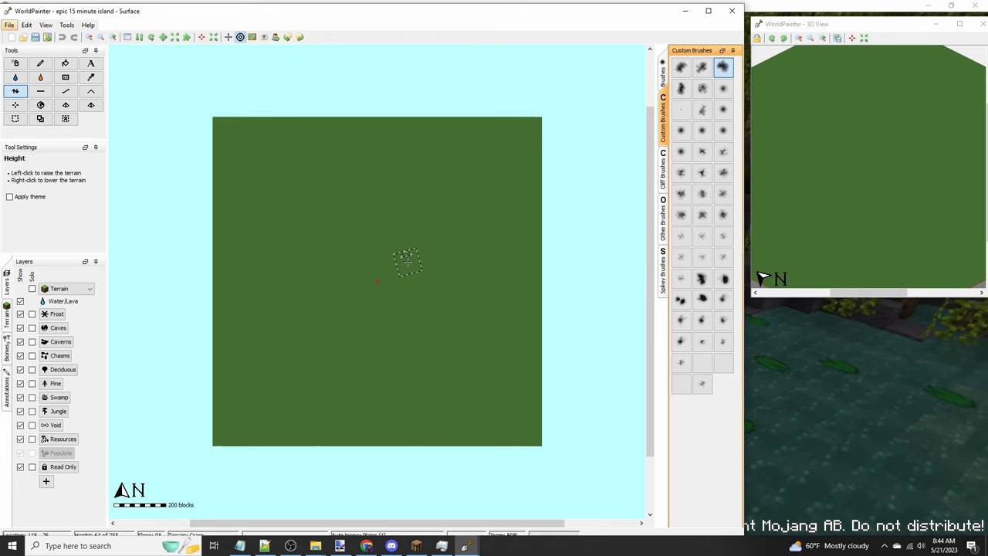
Step: Lower the terrain at the map's southeast corner and southern edge below water, using the brush rotated 45° at radius 300
scroll(407, 263, "down", 2, "ctrl")
scroll(406, 263, "up", 3, "ctrl")
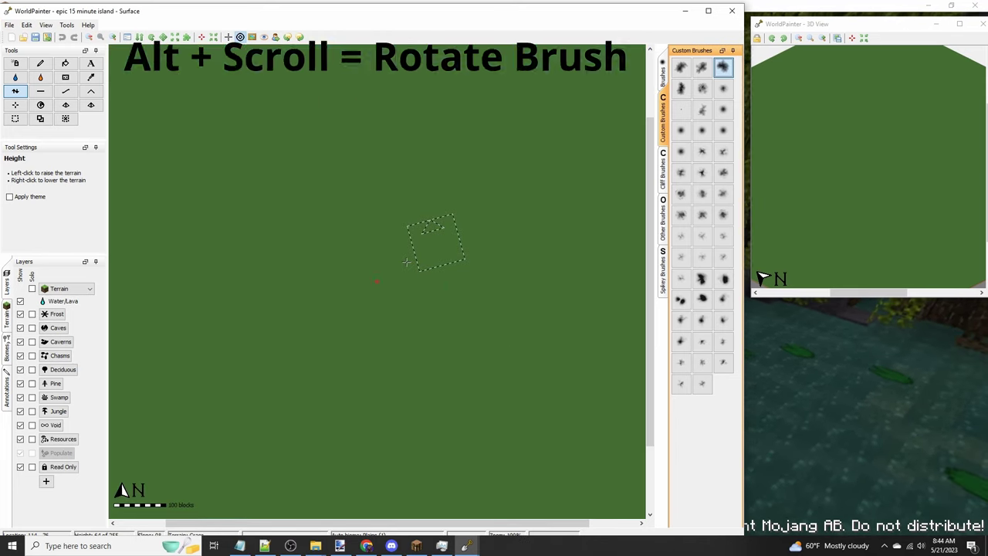
scroll(407, 261, "down", 1, "ctrl+shift")
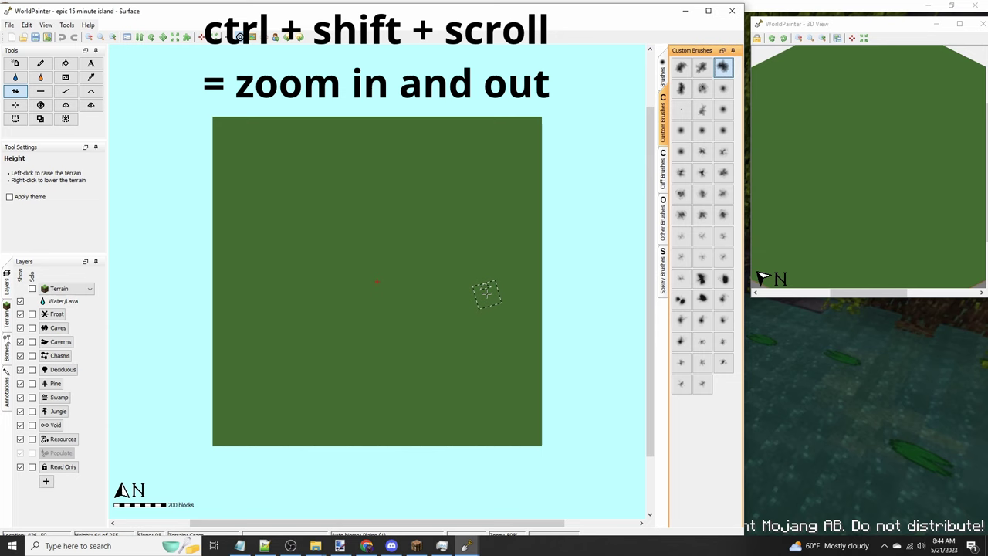
scroll(540, 379, "down", 14)
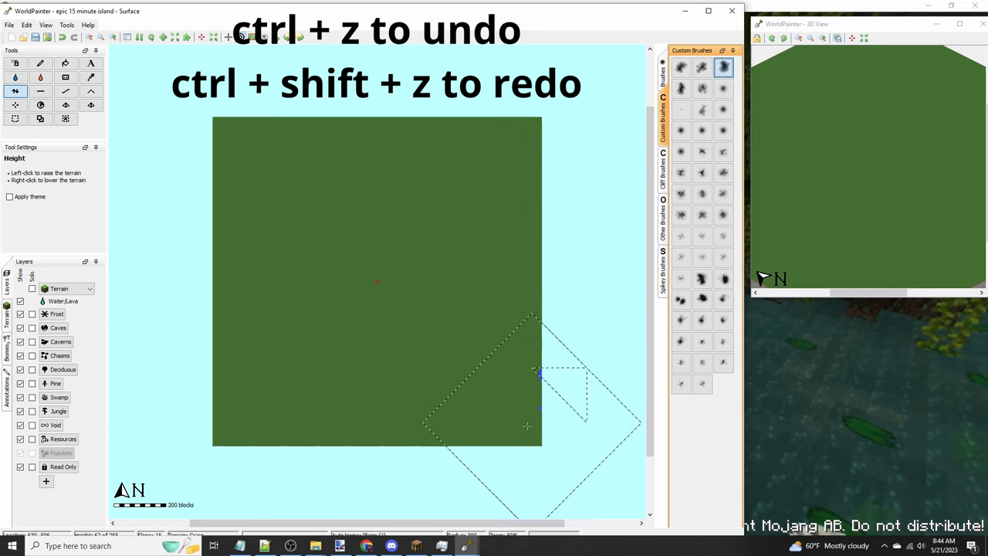
right_click_drag(541, 421, 421, 452)
right_click(333, 457)
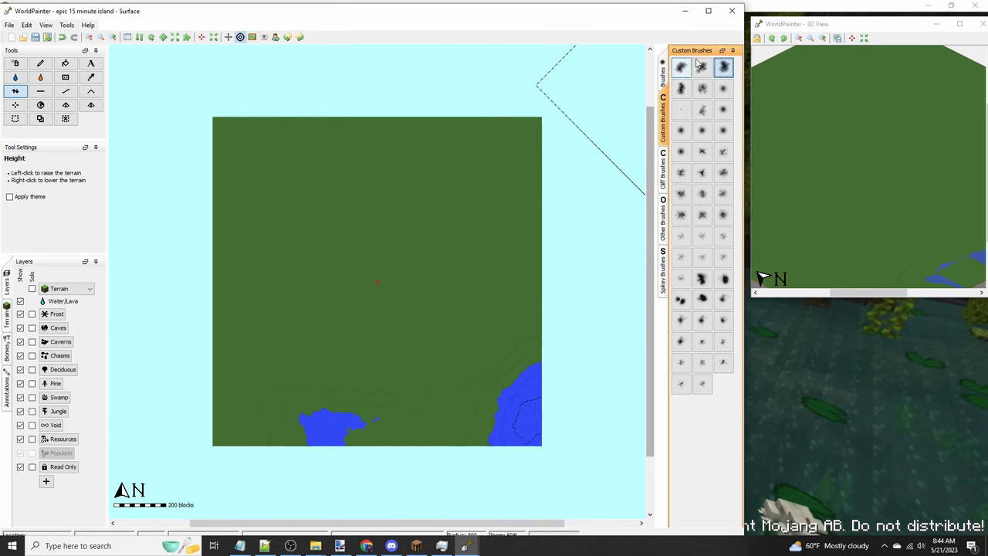
Step: Detach the Custom Brushes palette and lower all map edges below water at 100 % brush intensity, leaving land in the centre
left_click_drag(689, 66, 620, 74)
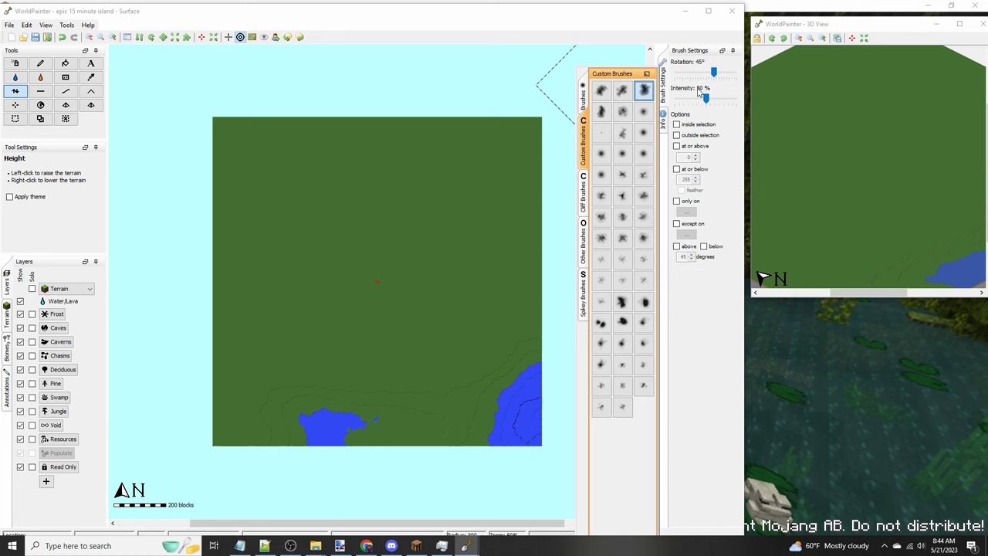
left_click_drag(707, 103, 754, 104)
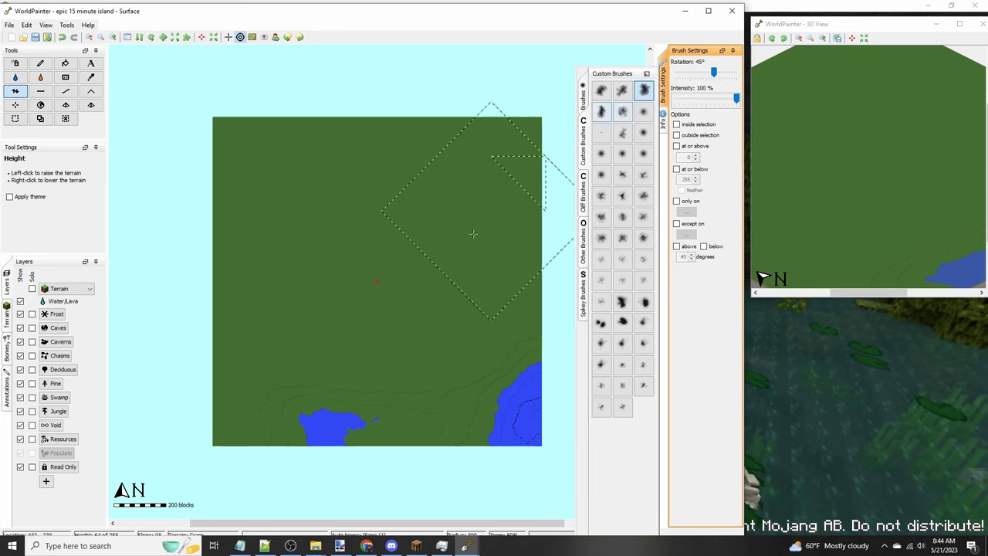
mouse_move(506, 405)
right_mouse_down()
mouse_move(501, 444)
mouse_move(319, 467)
mouse_move(220, 409)
mouse_move(210, 236)
mouse_move(220, 124)
mouse_move(417, 70)
mouse_move(519, 131)
mouse_move(308, 138)
mouse_move(236, 293)
mouse_move(309, 436)
mouse_move(571, 278)
mouse_move(559, 209)
right_mouse_up()
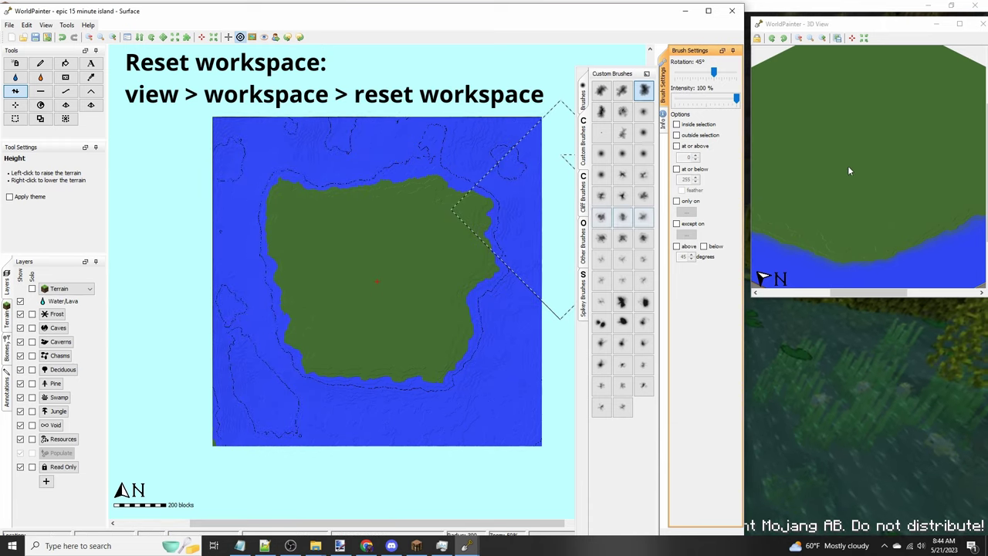
scroll(870, 158, "down", 1)
left_click(870, 158)
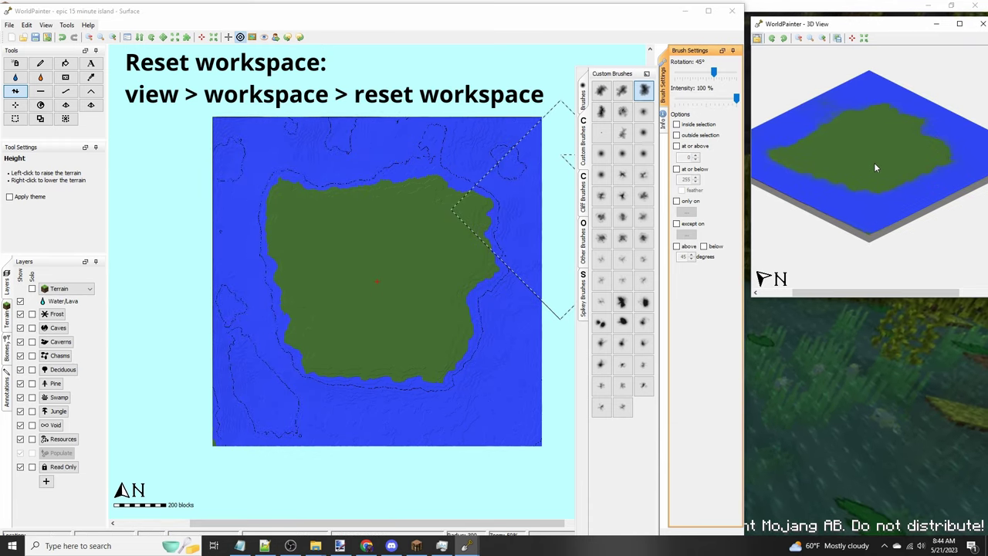
Step: Lower the coast around the central island with the custom brush to shrink it and make its shoreline irregular
mouse_move(398, 312)
middle_mouse_down()
mouse_move(381, 307)
mouse_move(440, 291)
middle_mouse_up()
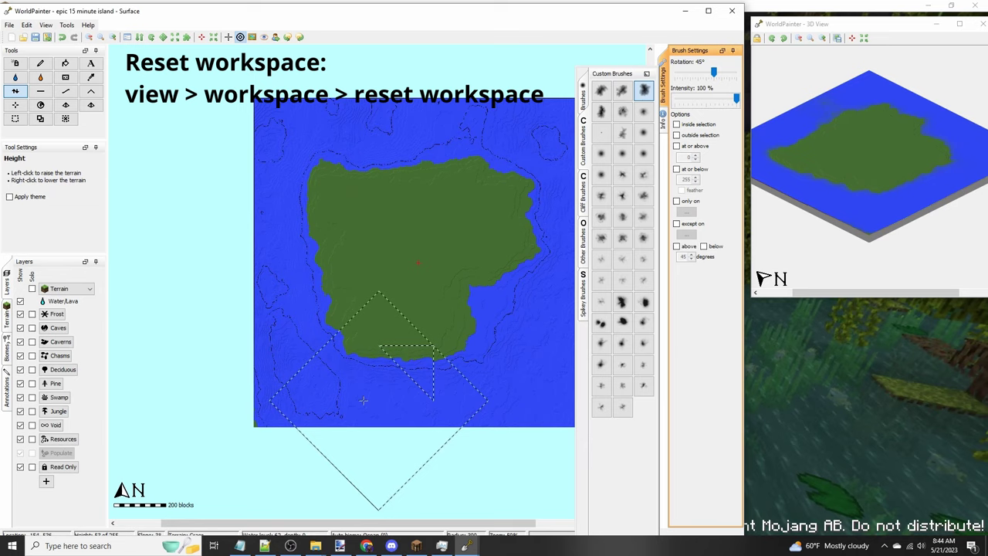
right_click_drag(364, 401, 305, 392)
middle_click_drag(515, 309, 417, 311)
mouse_move(431, 335)
right_mouse_down()
mouse_move(279, 395)
mouse_move(171, 260)
mouse_move(278, 124)
mouse_move(484, 289)
mouse_move(199, 345)
mouse_move(363, 147)
mouse_move(326, 378)
mouse_move(154, 85)
mouse_move(508, 289)
right_mouse_up()
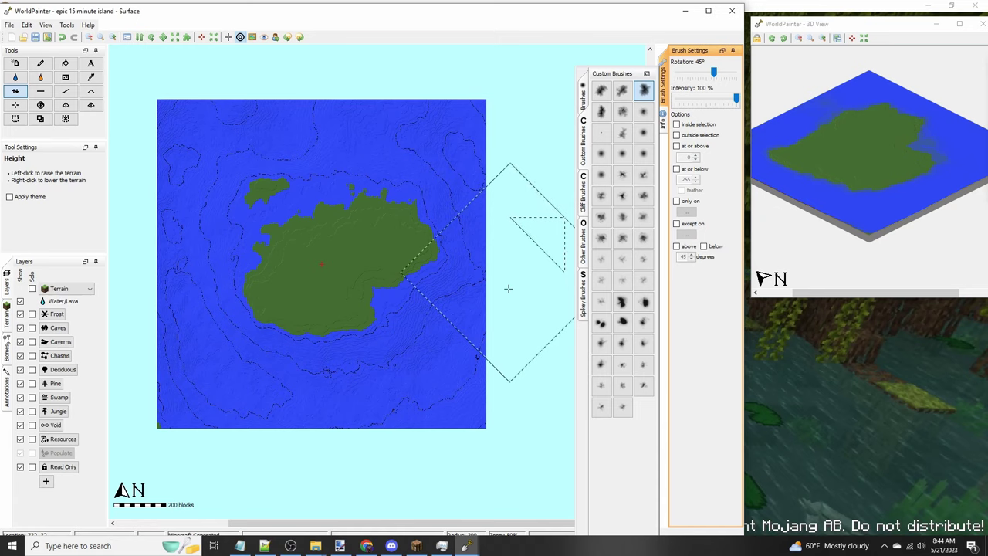
Step: Raise land joining the northwest islet to the island with a radius 218 brush, then lower the whole island below sea level
scroll(300, 220, "down", 3)
left_click(279, 201)
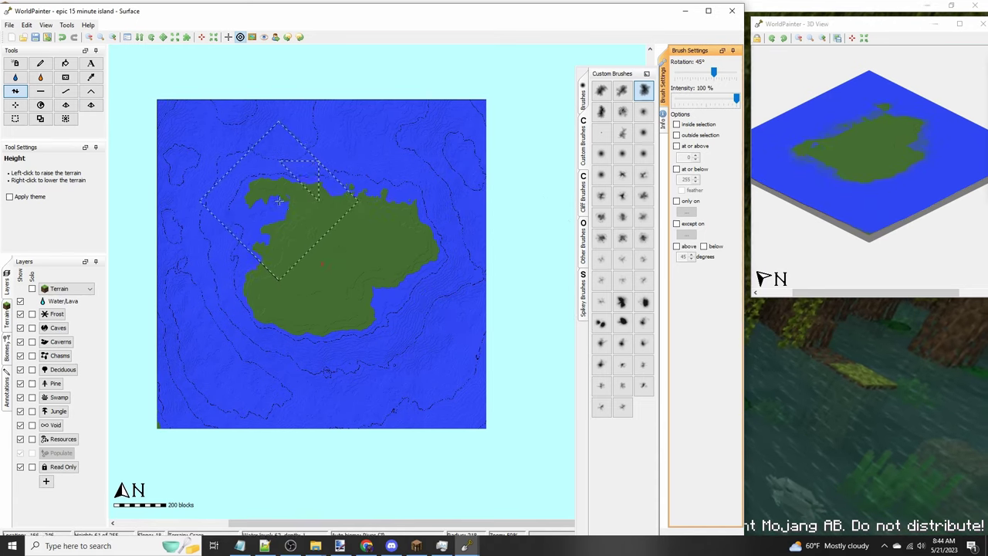
scroll(279, 201, "up", 4)
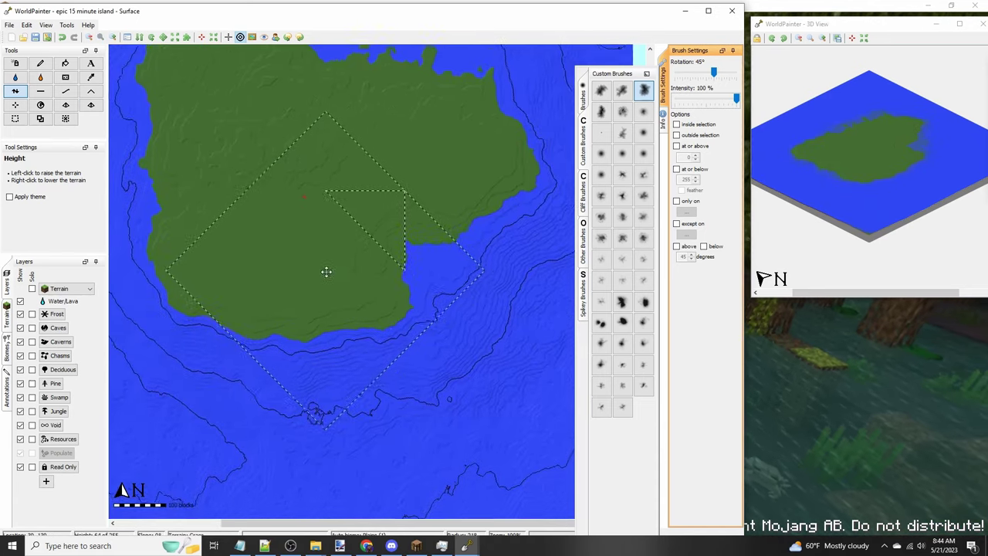
scroll(378, 282, "down", 1)
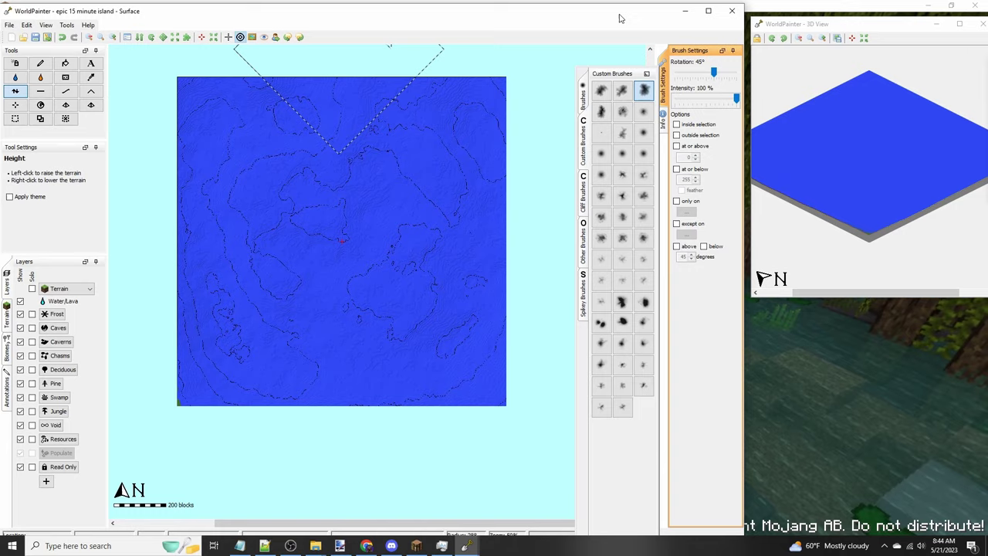
left_click_drag(619, 17, 623, 14)
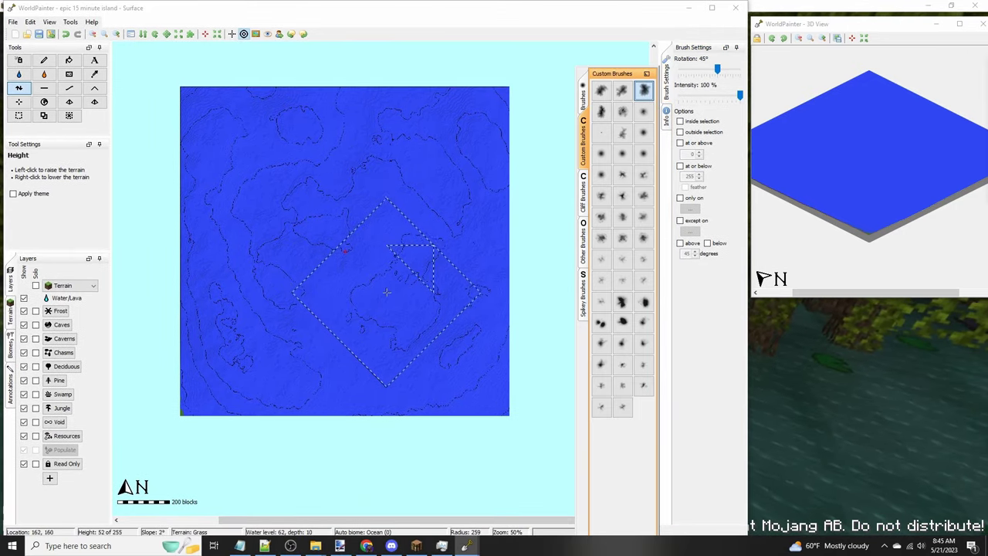
Step: Raise a new irregular island near the map centre and extend it southwest, varying the custom brush radius from 166 to 300
scroll(396, 271, "up", 2)
scroll(387, 271, "up", 1, "ctrl")
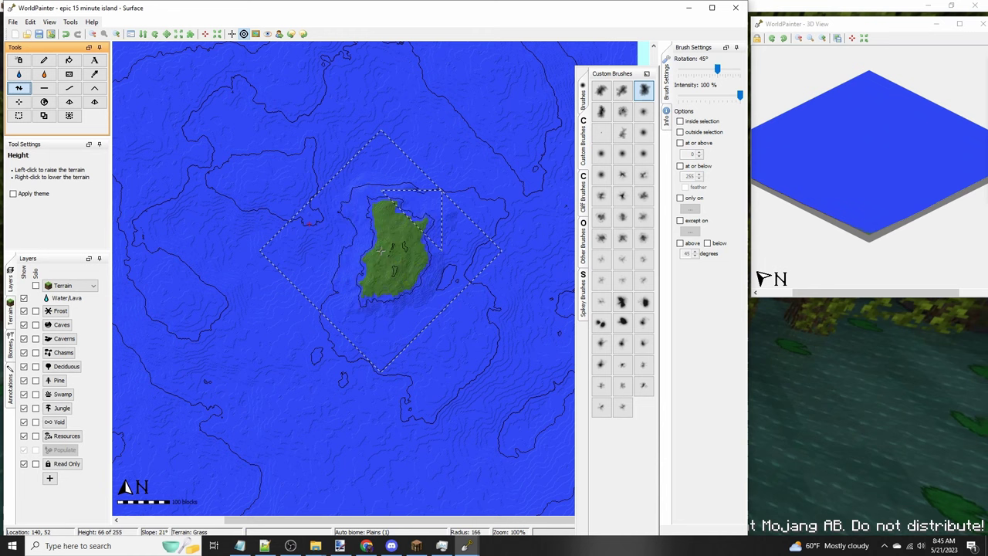
left_click_drag(380, 249, 270, 276)
scroll(323, 288, "down", 6)
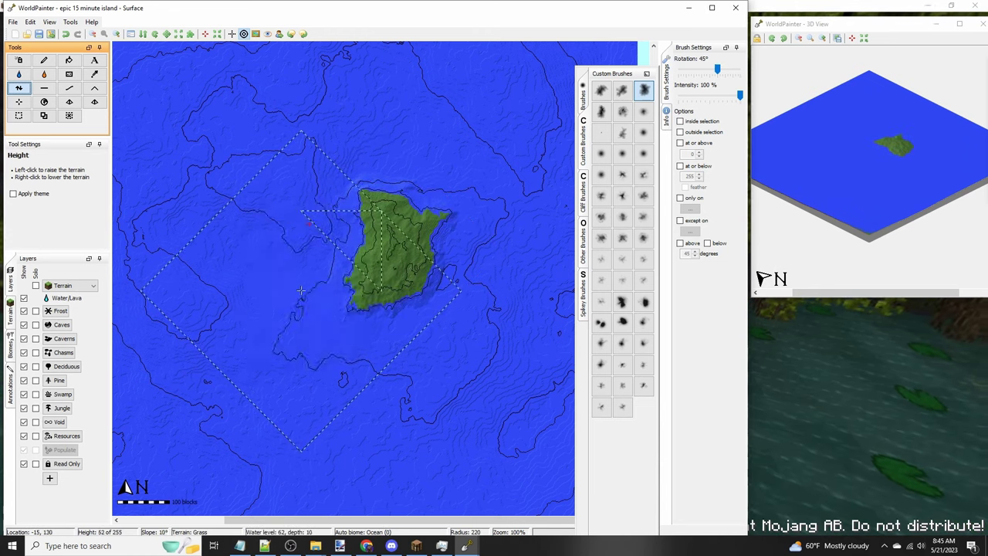
left_click(324, 298)
scroll(333, 298, "down", 1, "ctrl")
middle_click_drag(333, 298, 384, 293)
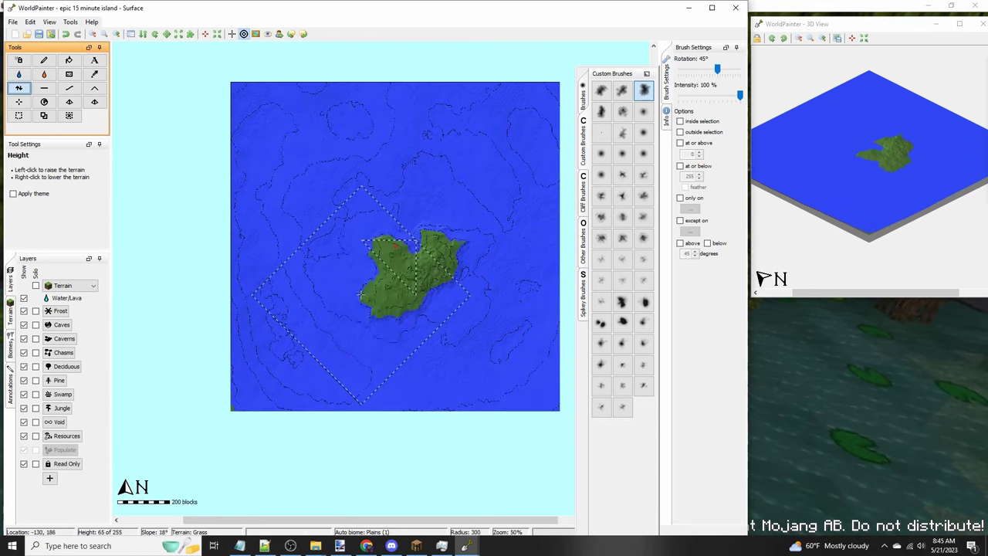
Step: Raise land west and northwest of the central island, then across the north and down the east side to the south, using smaller brush radii
scroll(301, 259, "down", 1)
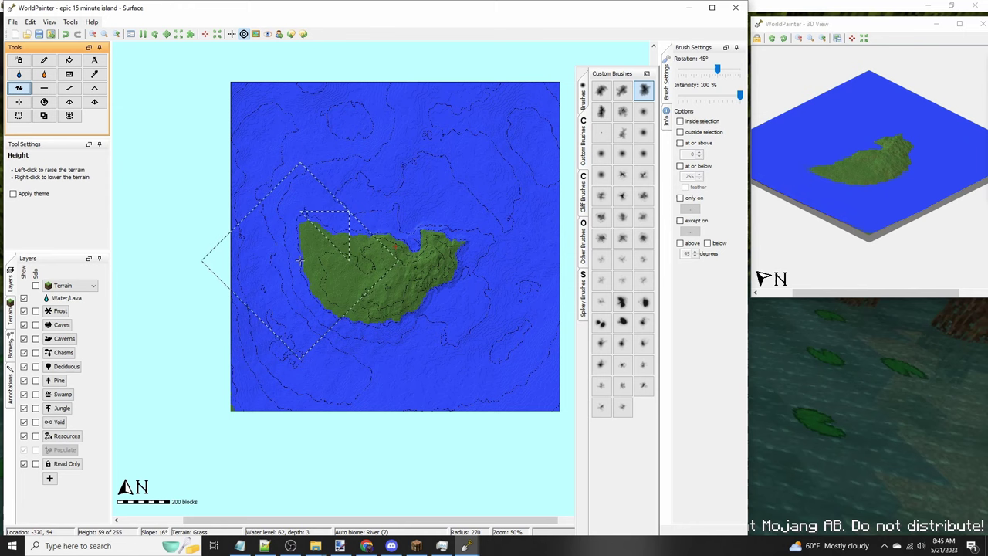
mouse_move(290, 243)
left_mouse_down()
mouse_move(278, 203)
mouse_move(288, 174)
left_mouse_up()
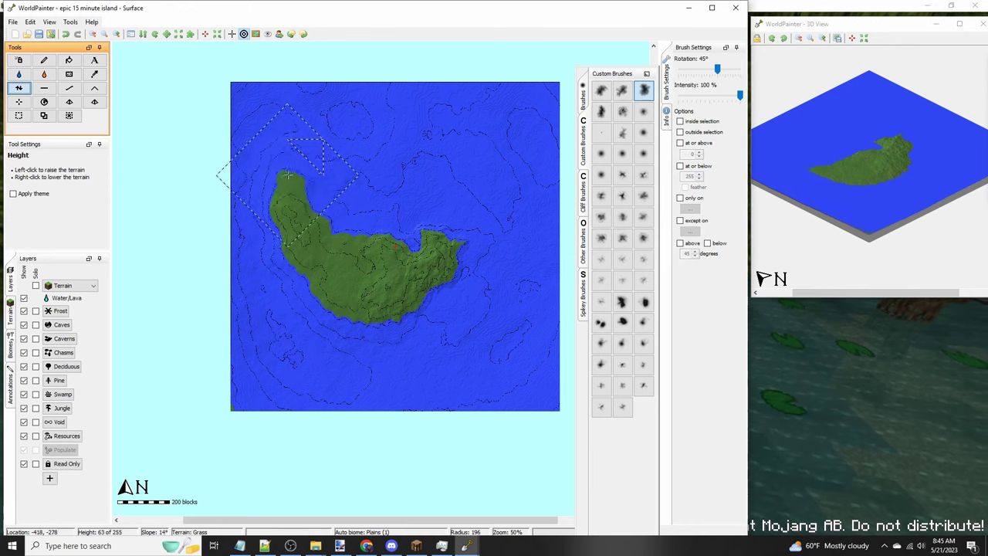
mouse_move(396, 190)
left_mouse_down()
mouse_move(444, 158)
mouse_move(485, 150)
mouse_move(513, 207)
left_mouse_up()
middle_click_drag(514, 206, 412, 206)
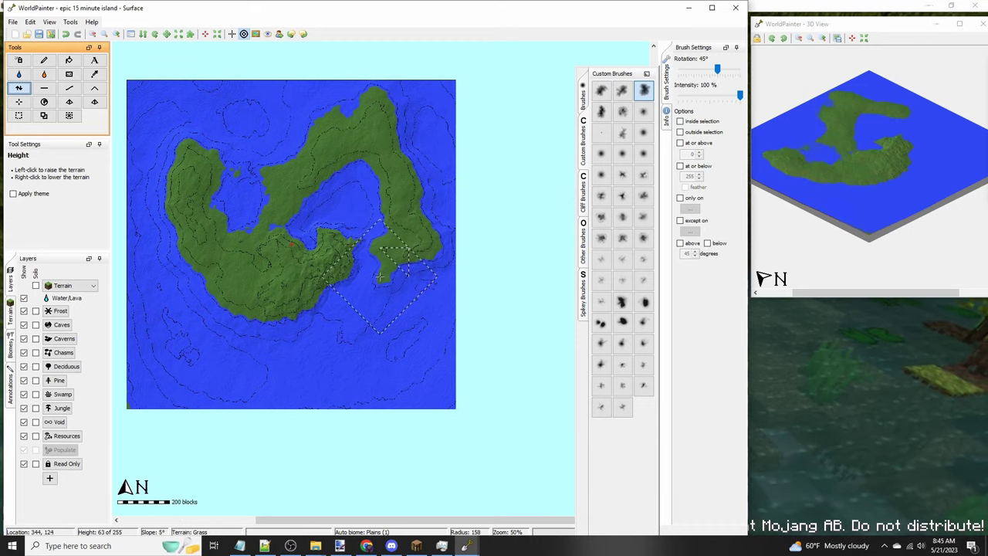
mouse_move(380, 276)
left_mouse_down()
mouse_move(351, 305)
mouse_move(265, 339)
mouse_move(327, 349)
mouse_move(332, 360)
mouse_move(370, 338)
mouse_move(386, 312)
mouse_move(241, 316)
left_mouse_up()
Step: Flatten the terrain with the custom brush to fill the inner lagoons and broaden the island's western arm, reducing the radius from 209 to 129
left_click(44, 88)
scroll(439, 239, "up", 1)
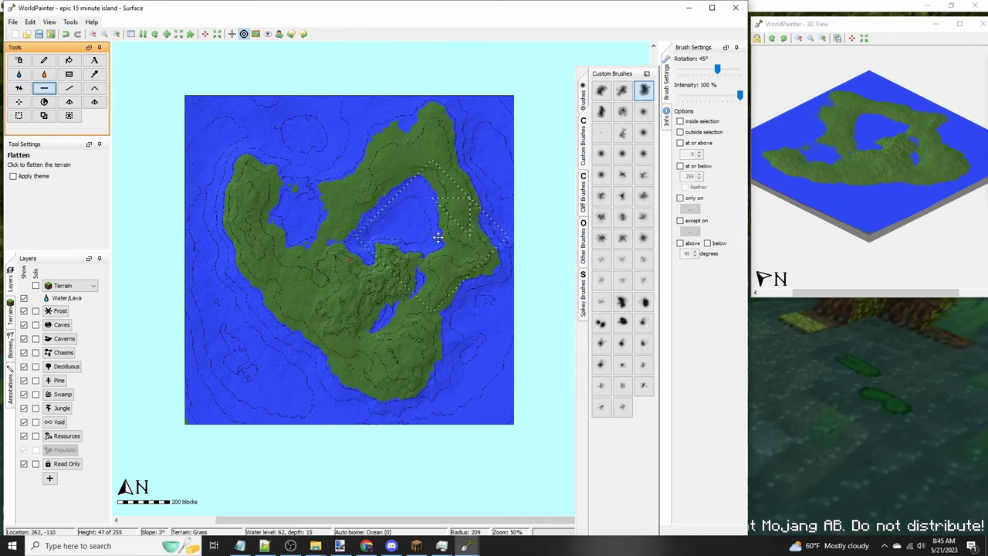
mouse_move(358, 161)
left_mouse_down()
mouse_move(417, 223)
mouse_move(479, 178)
mouse_move(398, 211)
mouse_move(471, 286)
mouse_move(417, 363)
mouse_move(293, 324)
mouse_move(228, 197)
mouse_move(302, 88)
mouse_move(331, 117)
mouse_move(258, 94)
mouse_move(294, 84)
left_mouse_up()
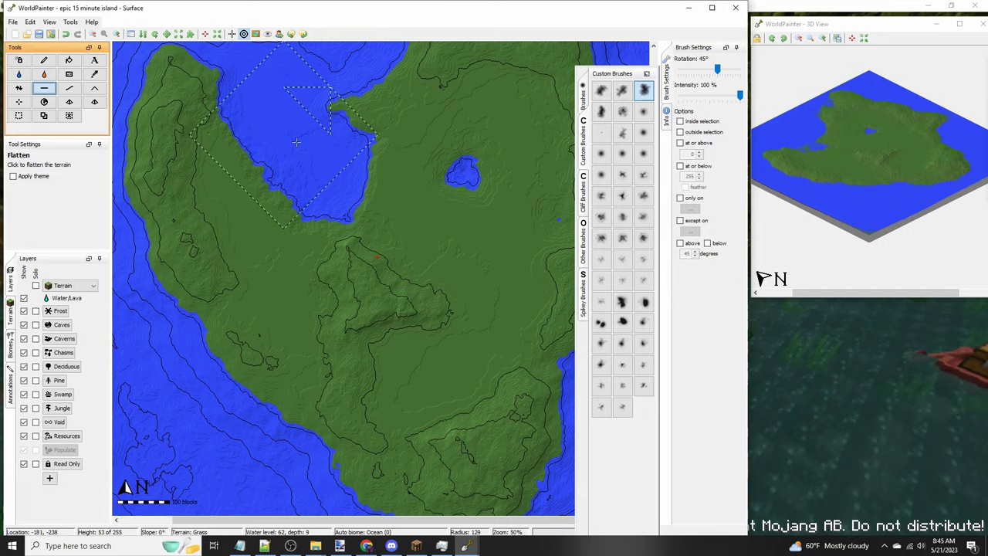
scroll(302, 174, "down", 1)
middle_click_drag(324, 206, 275, 201)
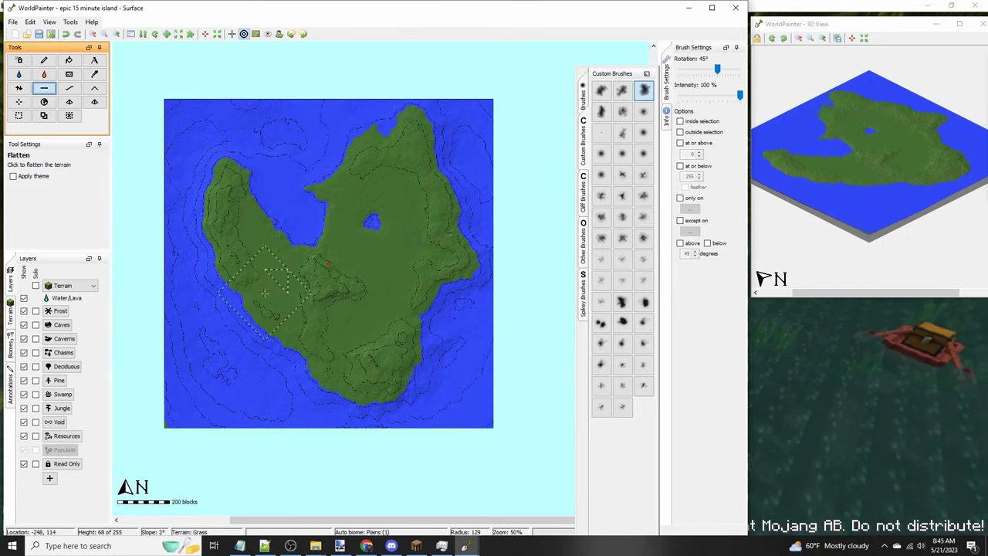
mouse_move(244, 284)
left_mouse_down()
mouse_move(247, 332)
mouse_move(224, 302)
mouse_move(235, 361)
left_mouse_up()
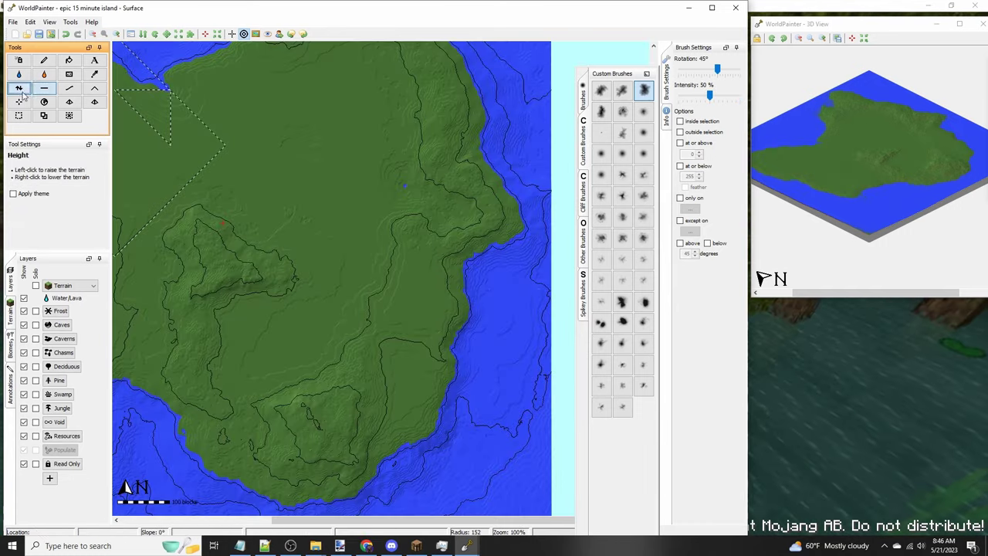
Step: Raise a rugged mountain on the island's east side with a different custom brush at radius 130, 75° rotation and 100 % intensity
middle_click_drag(209, 130, 425, 179)
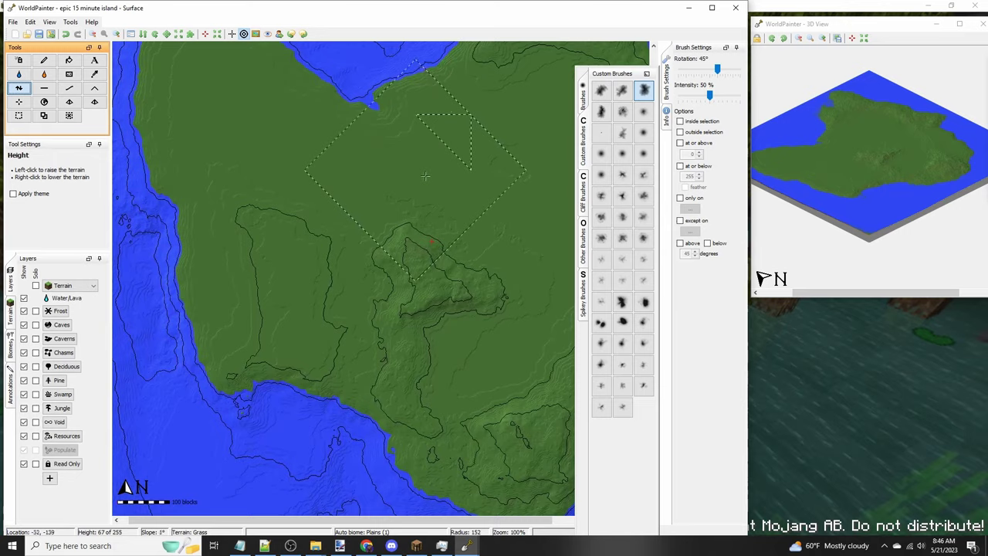
middle_click_drag(485, 232, 307, 230)
left_click(602, 112)
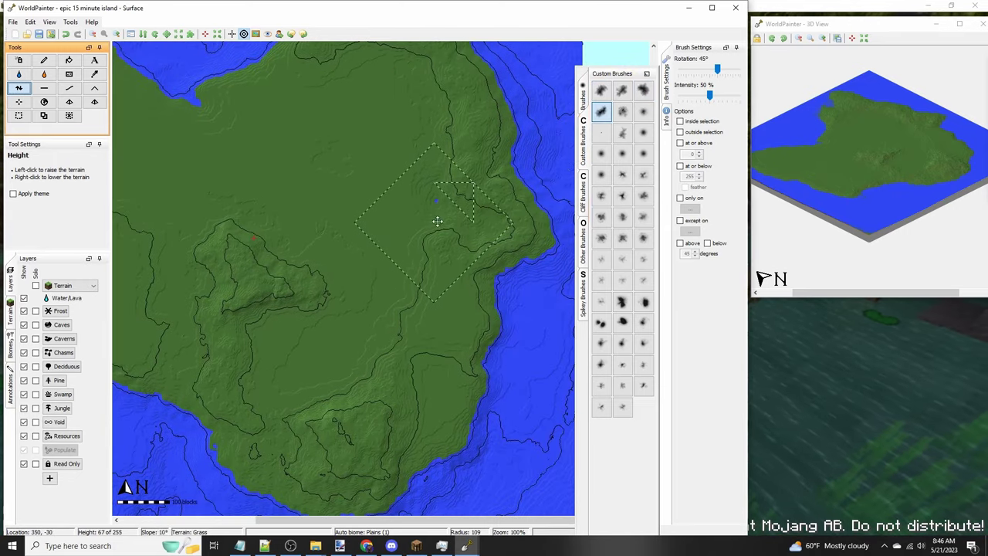
left_click(439, 207)
middle_click_drag(394, 249, 426, 245)
scroll(428, 240, "down", 2)
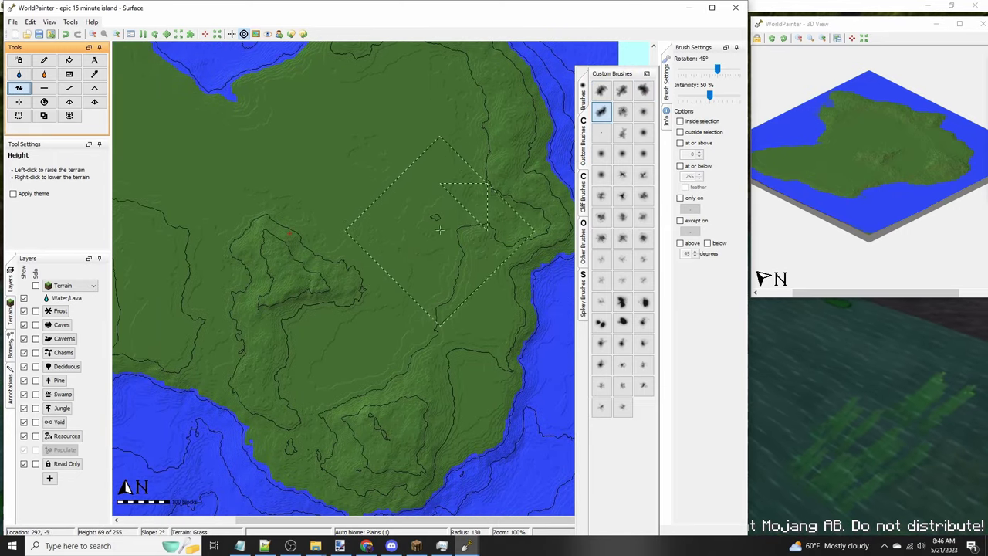
left_click_drag(714, 102, 740, 96)
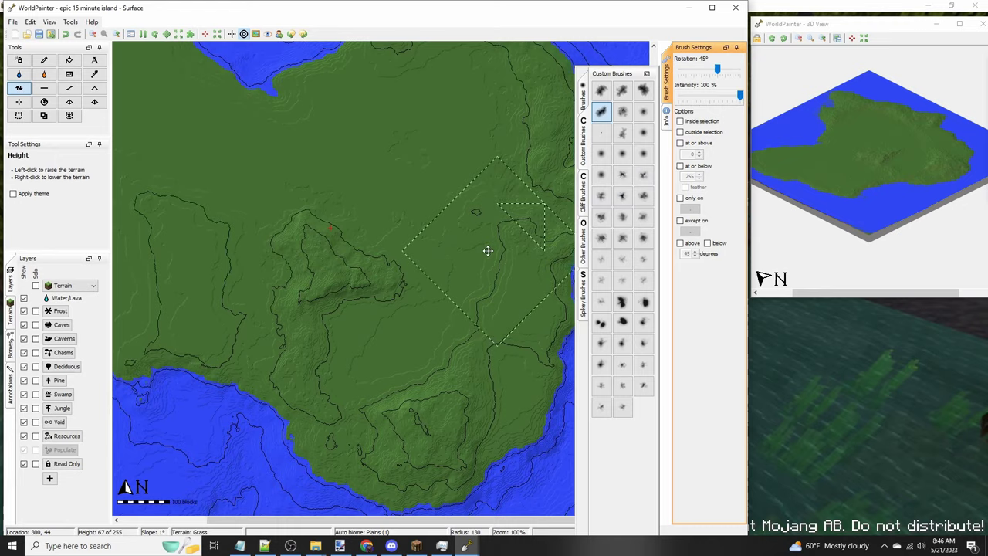
middle_click_drag(459, 263, 430, 241)
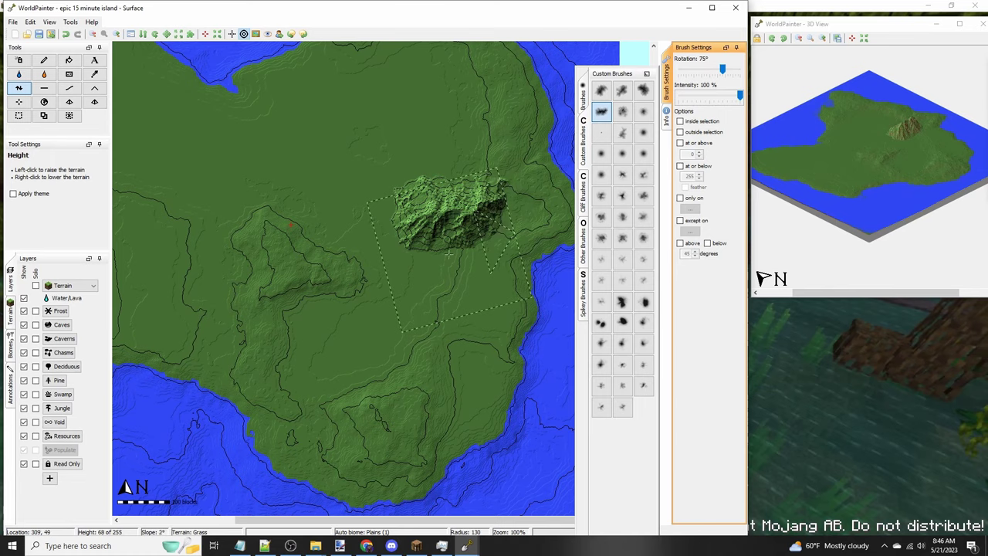
Step: Raise a low hill north of the centre at radius 130 and a large western mountain at 150° rotation with radii 172 and 153
middle_click_drag(433, 365, 550, 353)
mouse_move(313, 269)
middle_mouse_down()
mouse_move(371, 262)
mouse_move(307, 287)
middle_mouse_up()
key("Right")
key("Right")
key("Up")
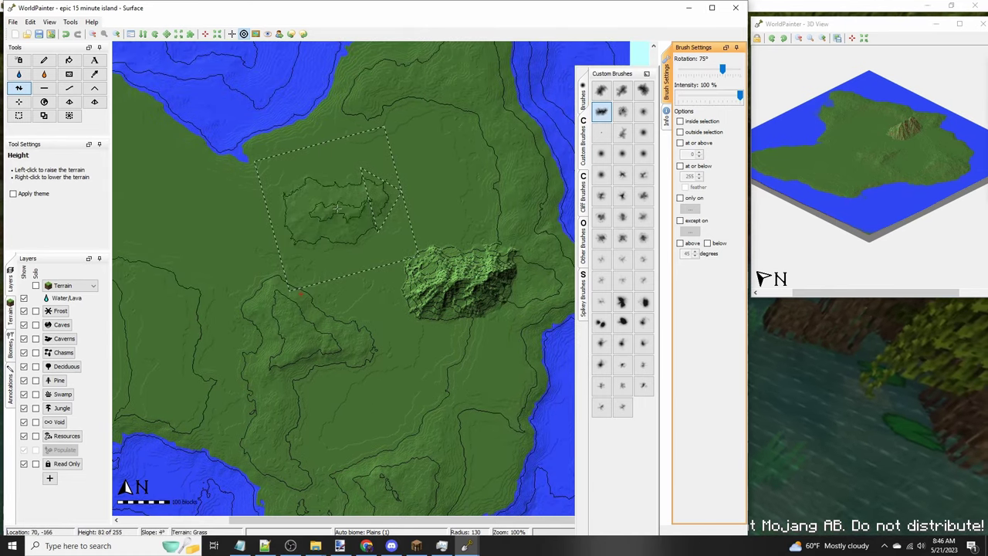
mouse_move(264, 268)
middle_mouse_down()
mouse_move(375, 254)
mouse_move(431, 276)
middle_mouse_up()
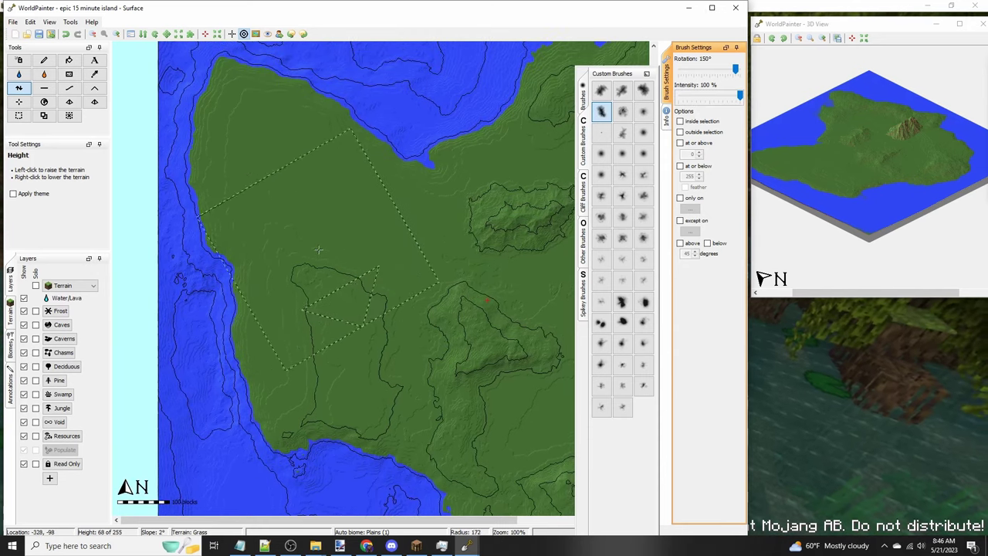
left_click_drag(319, 250, 319, 250)
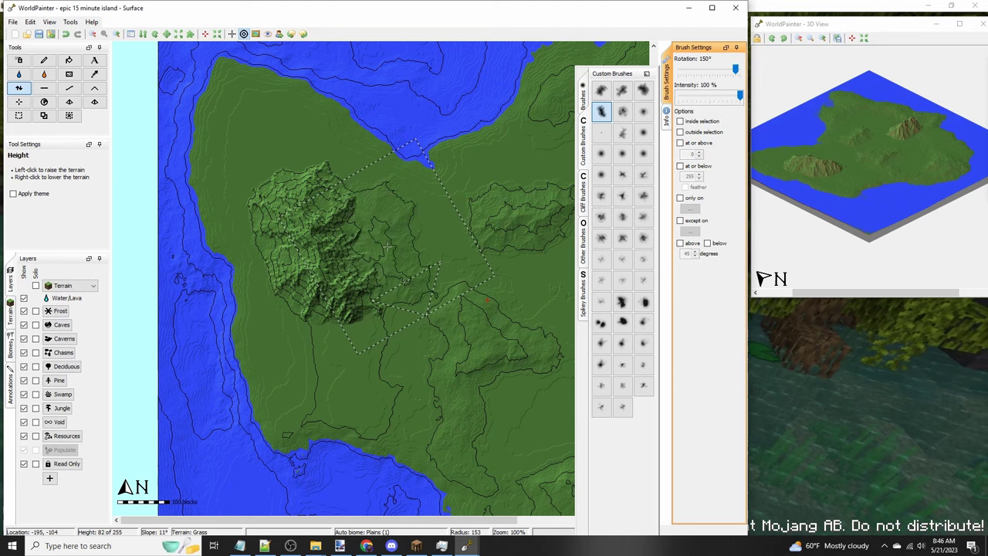
Step: Flatten a plateau from the eastern mountain out past the east coast at -105° rotation, narrowing the brush radius from 99 to 80
left_click(47, 88)
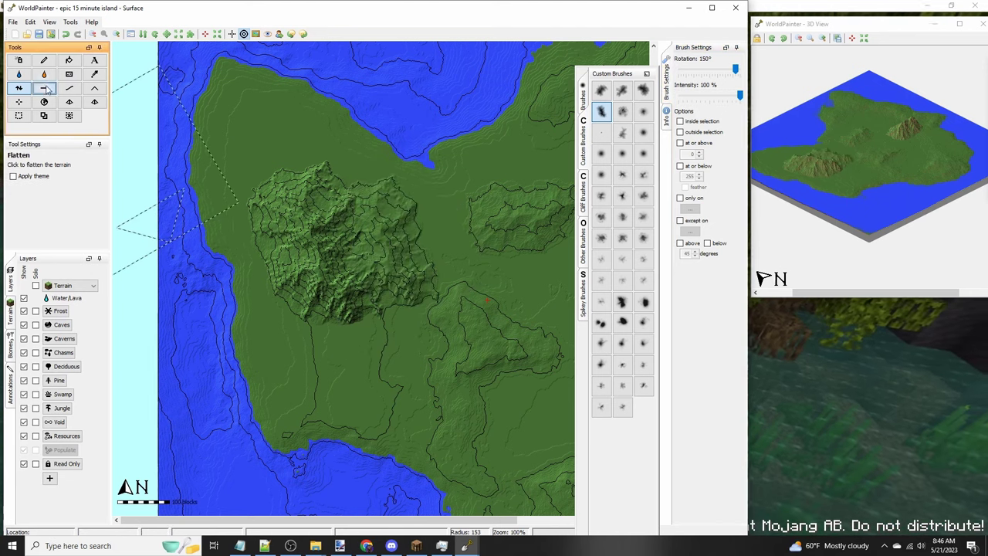
key("Right")
key("Right")
key("Right")
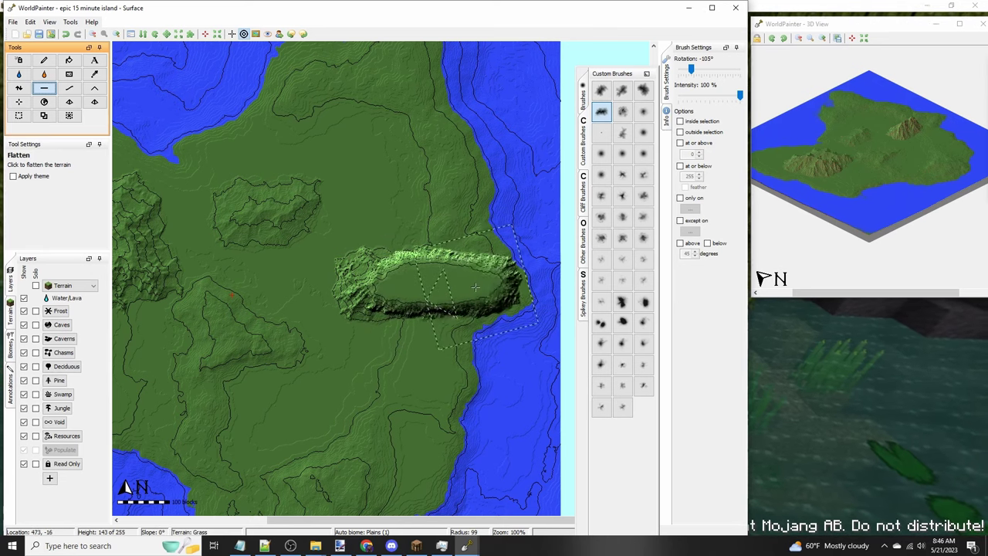
left_click_drag(475, 288, 495, 281)
scroll(488, 285, "up", 2)
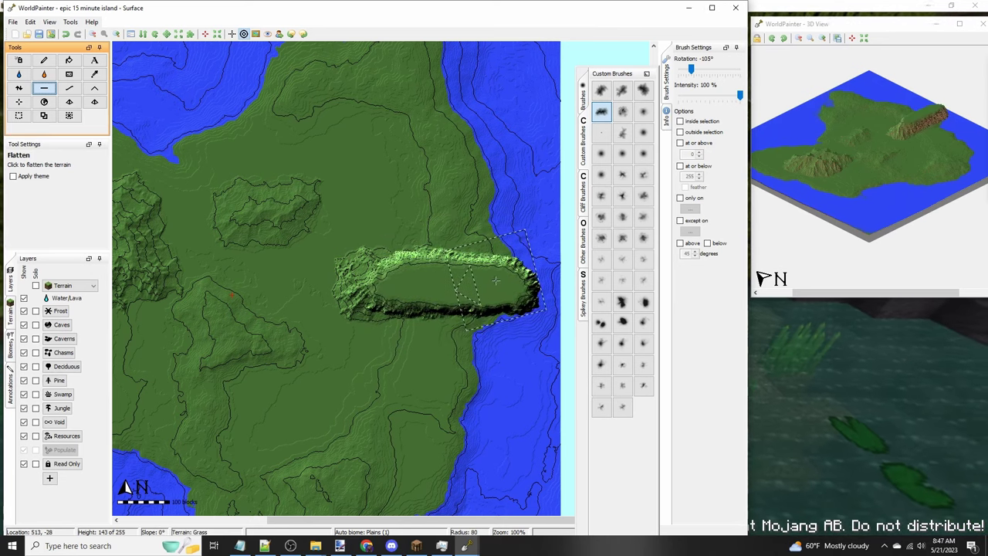
Step: Extend the plateau's eastern end with a radius 57 brush, forming a northern hook at -60° rotation and an irregular southern edge at 165°
scroll(496, 281, "down", 1, "alt")
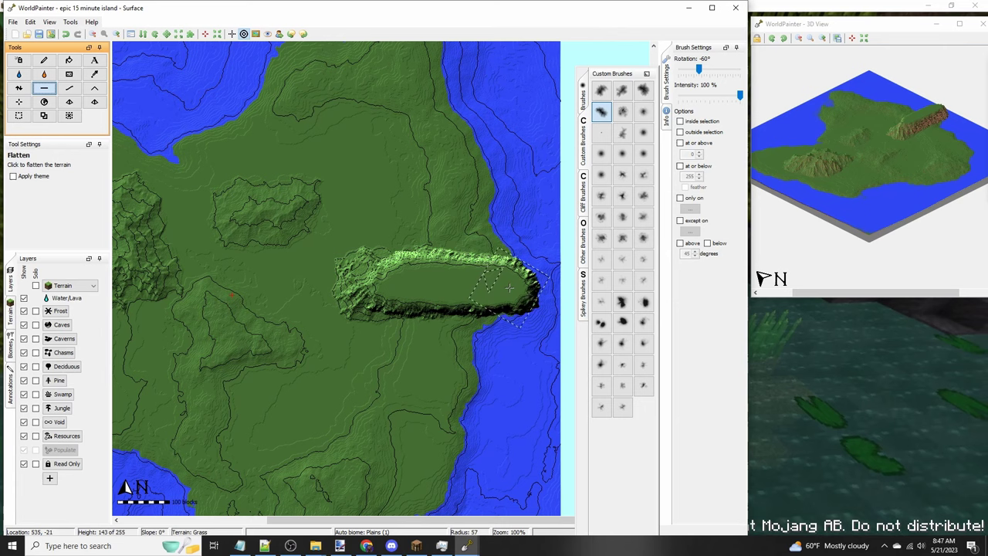
mouse_move(509, 288)
left_mouse_down()
mouse_move(529, 297)
mouse_move(502, 244)
mouse_move(474, 236)
left_mouse_up()
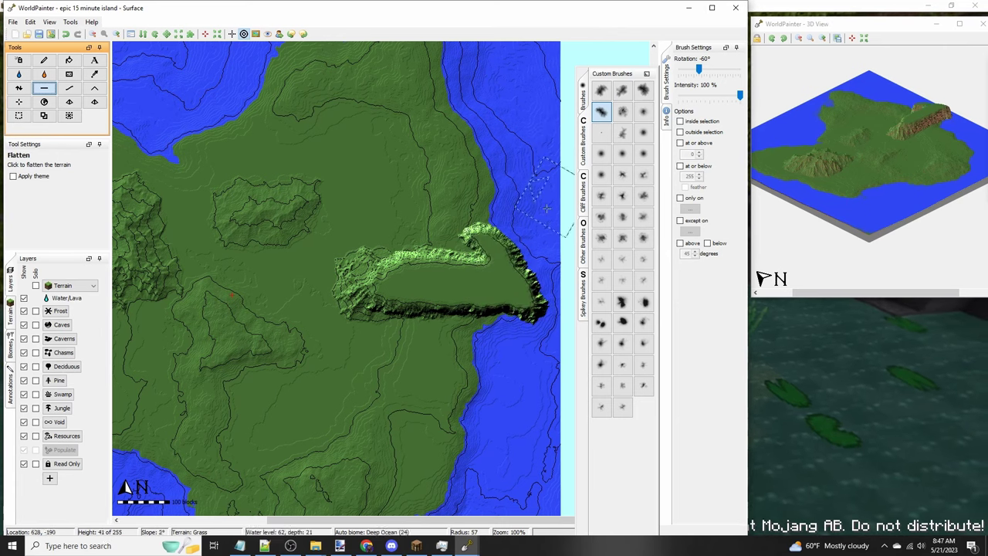
scroll(487, 300, "down", 7, "shift")
middle_click_drag(512, 297, 417, 246)
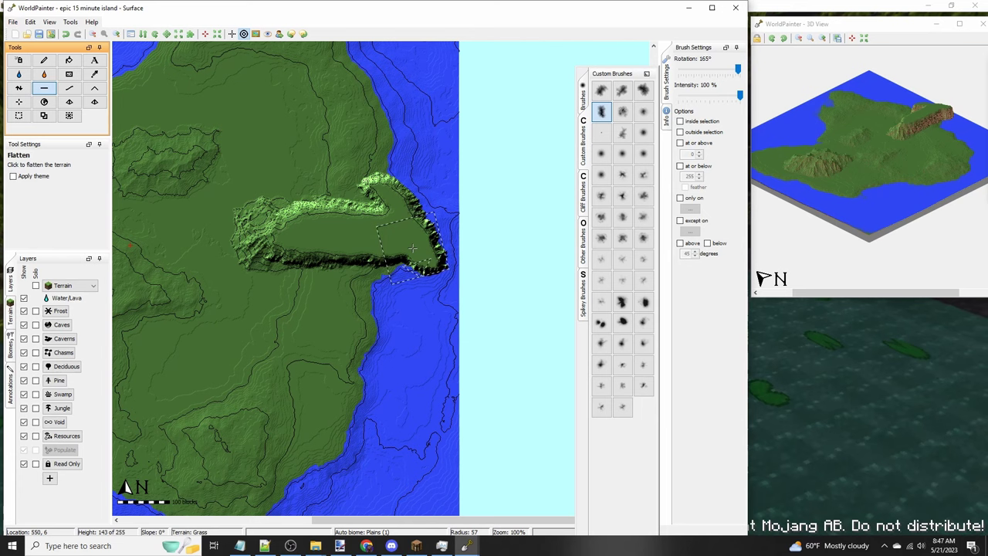
left_click_drag(389, 257, 356, 269)
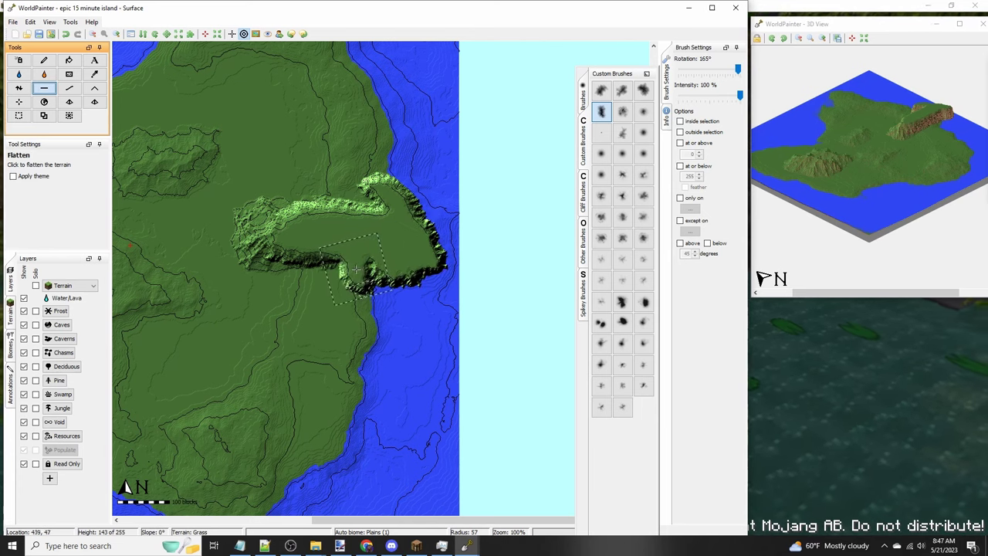
Step: Widen the plateau's western end and extend it across the island to the western mountain at 105° rotation, using brush radii 89 and 97
middle_click_drag(284, 279, 369, 278)
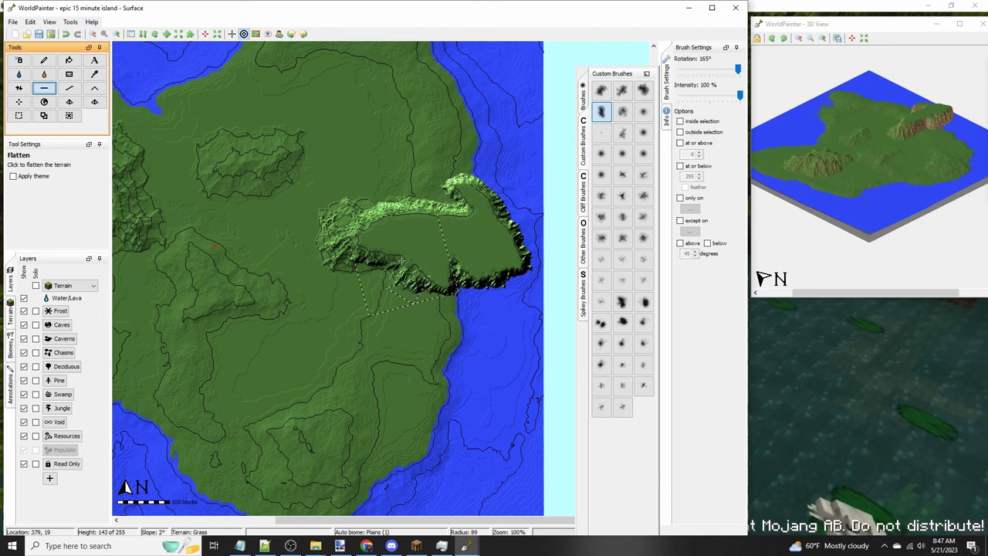
middle_click_drag(372, 254, 488, 277)
scroll(488, 276, "up", 5, "alt")
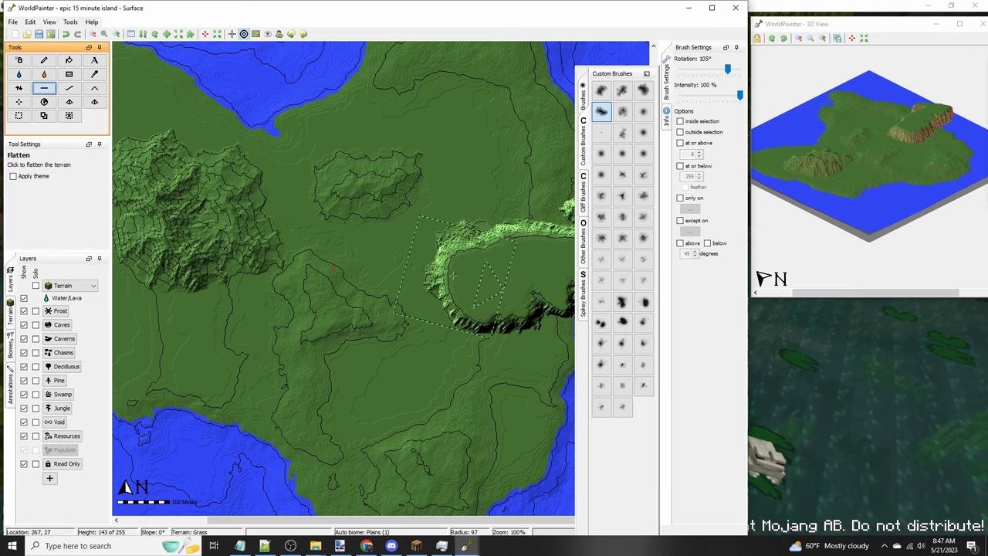
scroll(436, 299, "up", 1)
left_click_drag(436, 300, 246, 267)
Step: Flatten the western mountain into a plateau reaching the northwest coast at 150° rotation, and level most of the leftover bumps on it
mouse_move(173, 256)
middle_mouse_down()
mouse_move(379, 258)
mouse_move(388, 274)
middle_mouse_up()
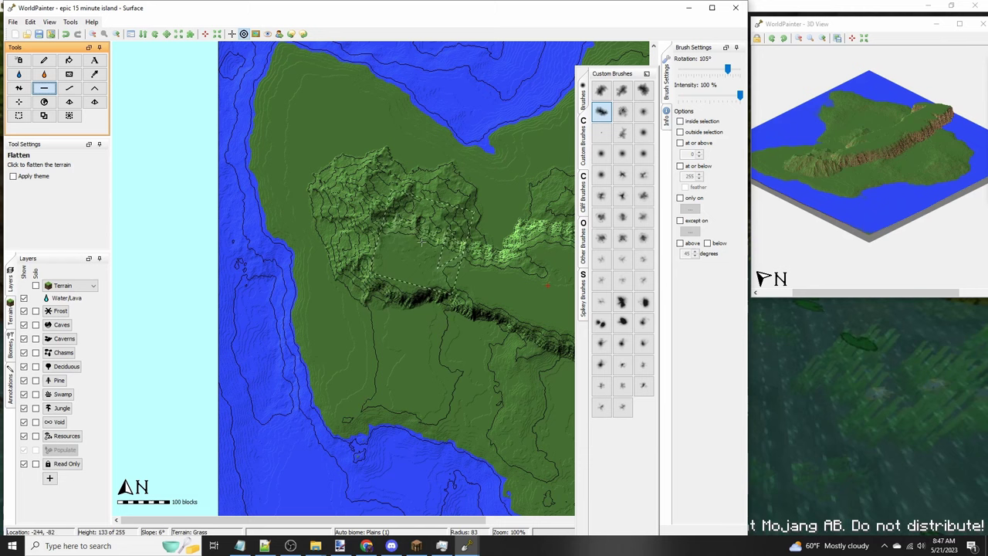
middle_click_drag(334, 247, 333, 282)
scroll(338, 284, "down", 3, "alt")
mouse_move(306, 284)
left_mouse_down()
mouse_move(305, 184)
mouse_move(278, 189)
left_mouse_up()
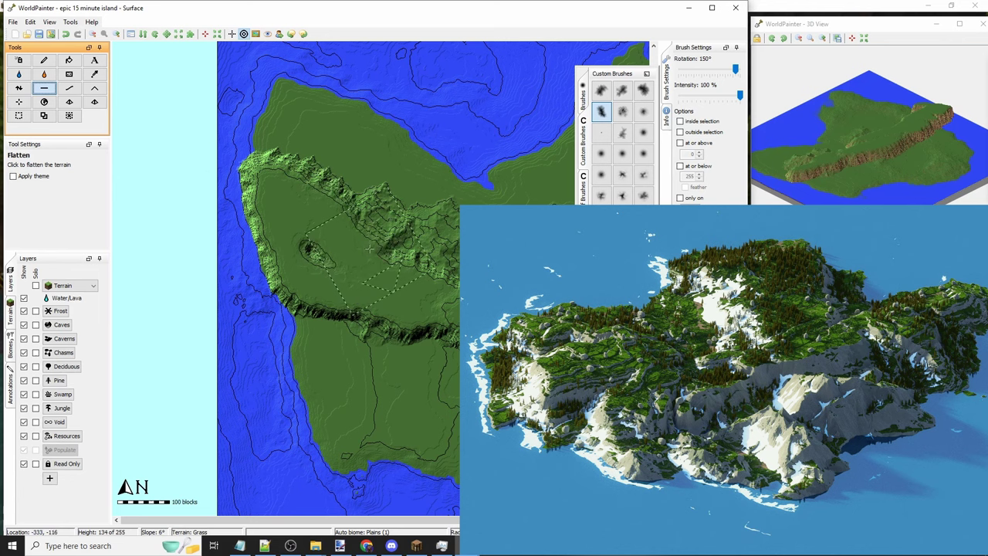
mouse_move(369, 249)
left_mouse_down()
mouse_move(332, 201)
mouse_move(351, 176)
mouse_move(375, 177)
mouse_move(404, 213)
left_mouse_up()
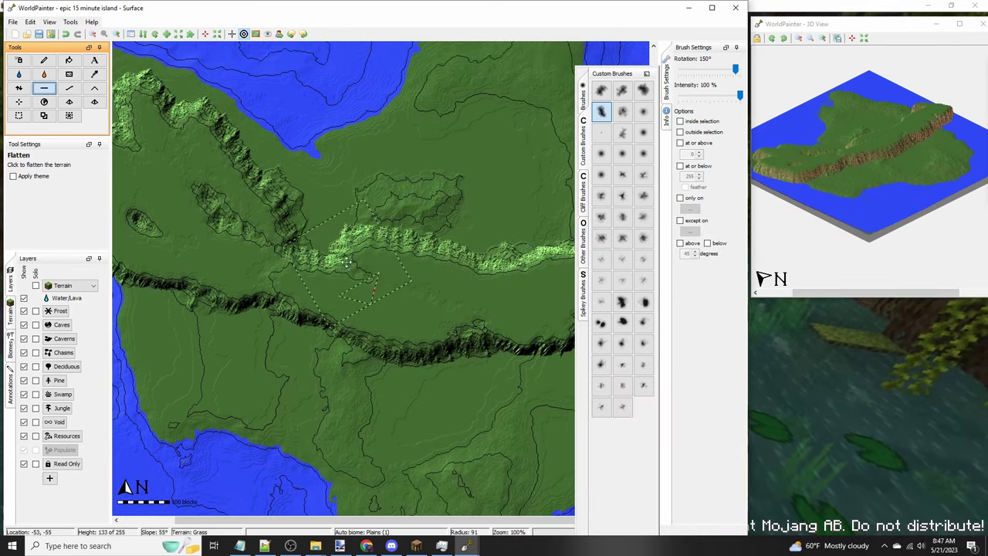
left_click_drag(232, 244, 139, 214)
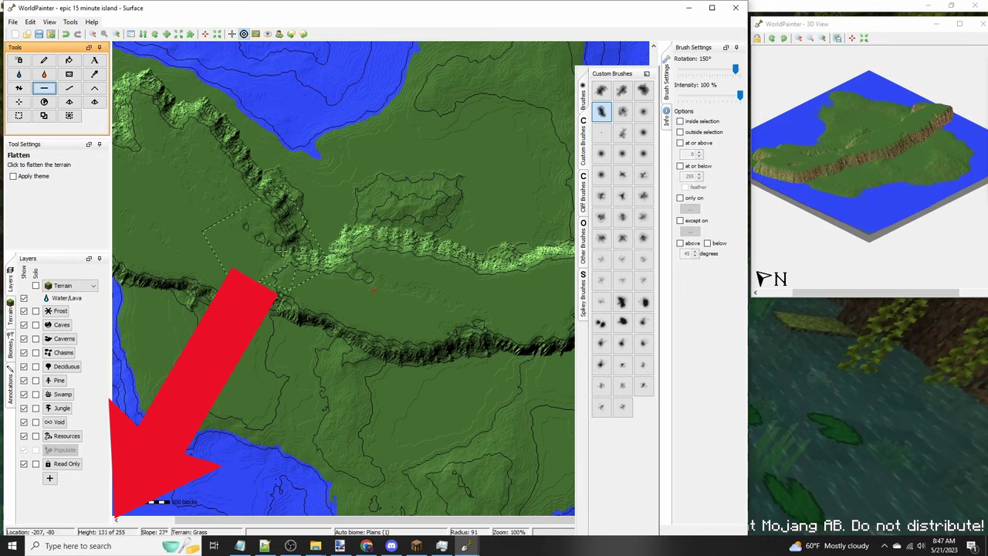
Step: Extend the western plateau's southern cliff into a pointed southward spur with the radius 100 Flatten brush, varying its rotation
middle_click_drag(370, 289, 410, 276)
scroll(410, 276, "down", 1)
scroll(410, 275, "down", 3, "alt")
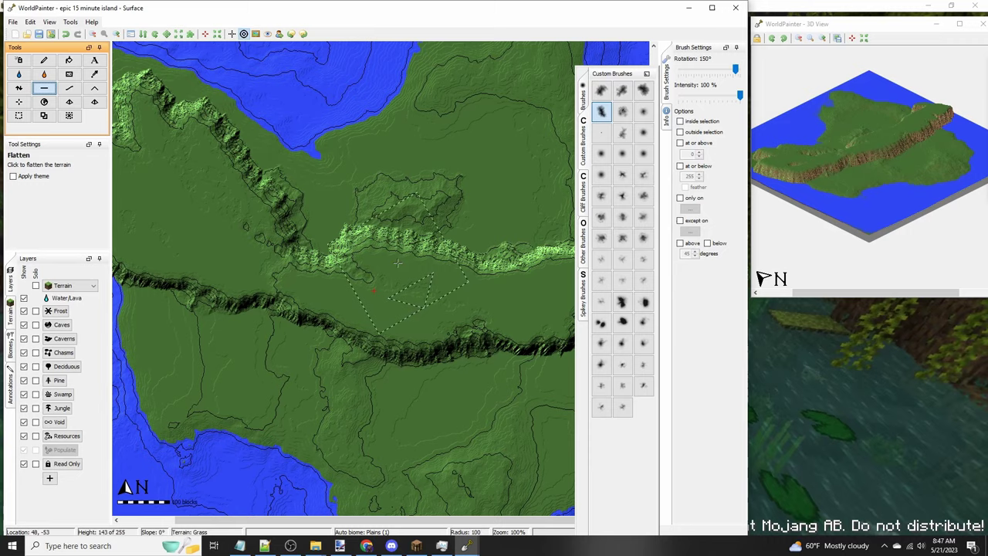
middle_click_drag(398, 263, 437, 251)
scroll(398, 267, "down", 3, "alt")
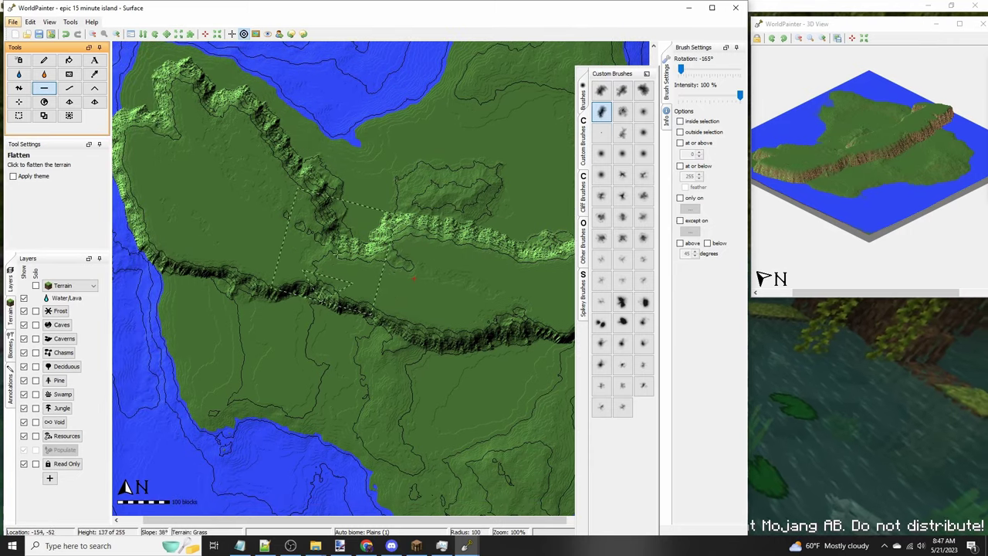
scroll(299, 262, "down", 2, "shift")
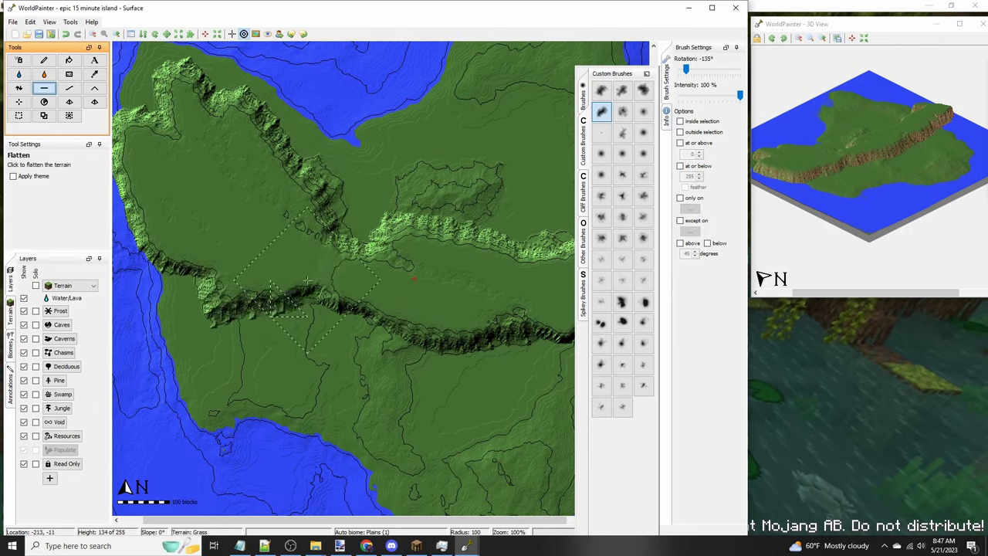
key("Left")
key("Down")
scroll(269, 276, "down", 11, "shift")
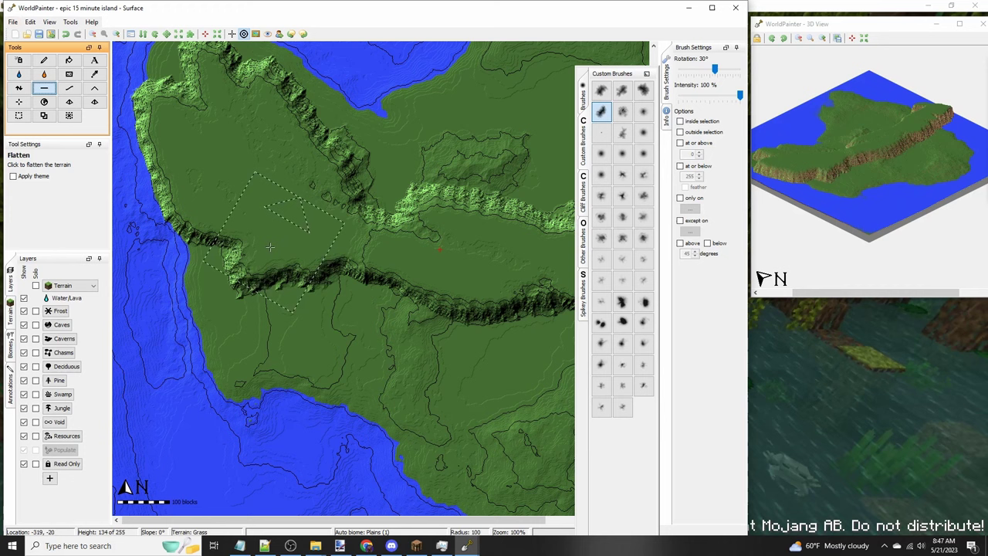
scroll(264, 272, "down", 11, "shift")
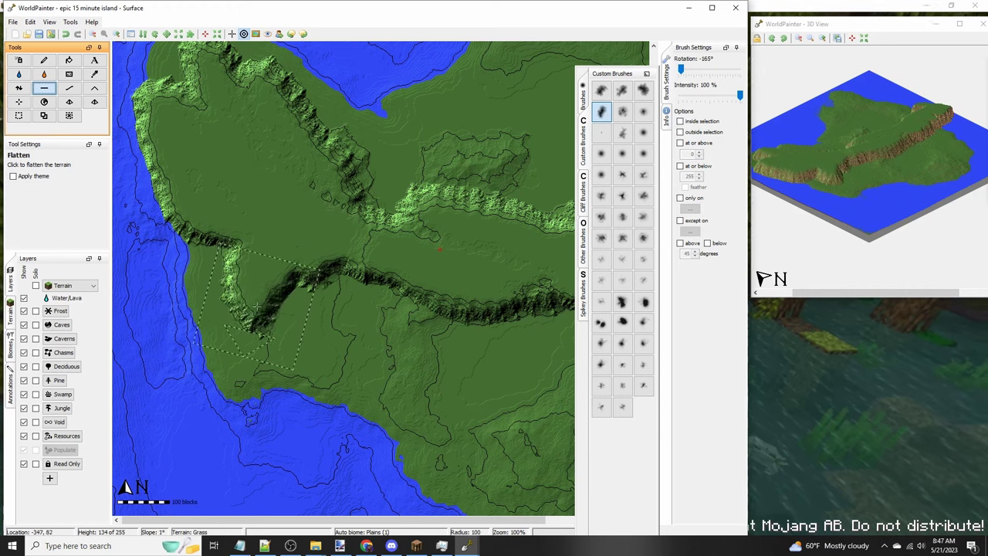
middle_click_drag(338, 268, 236, 248)
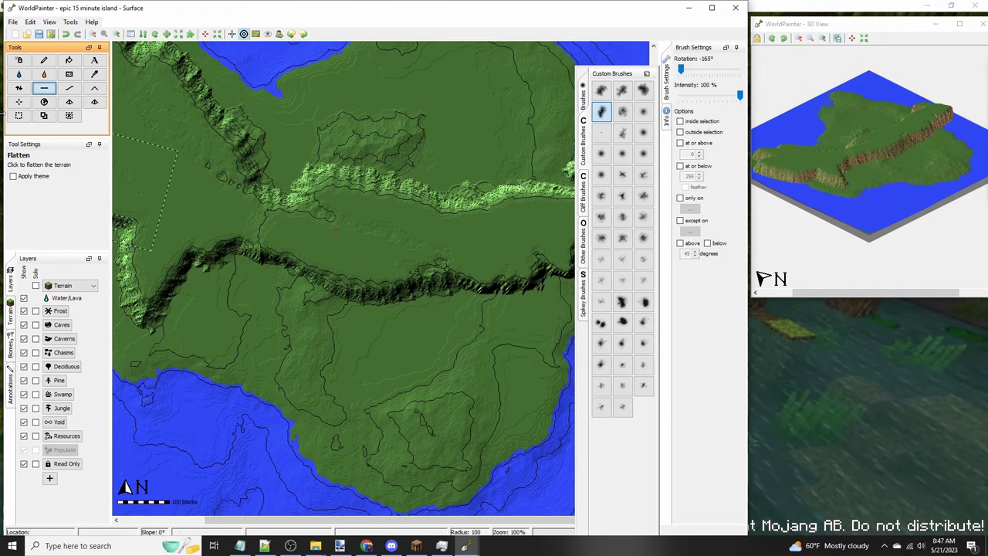
left_click(44, 87)
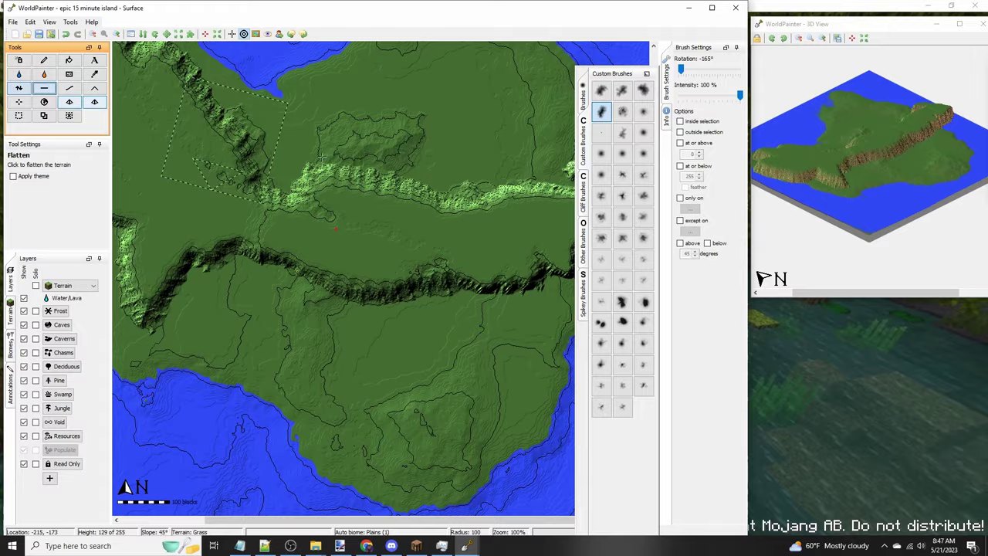
Step: Flatten two narrow stepped terraces below the plateau's southeastern cliff with the radius 64 brush at -105° rotation
scroll(427, 285, "up", 1)
scroll(428, 283, "down", 5)
scroll(425, 279, "down", 4, "alt")
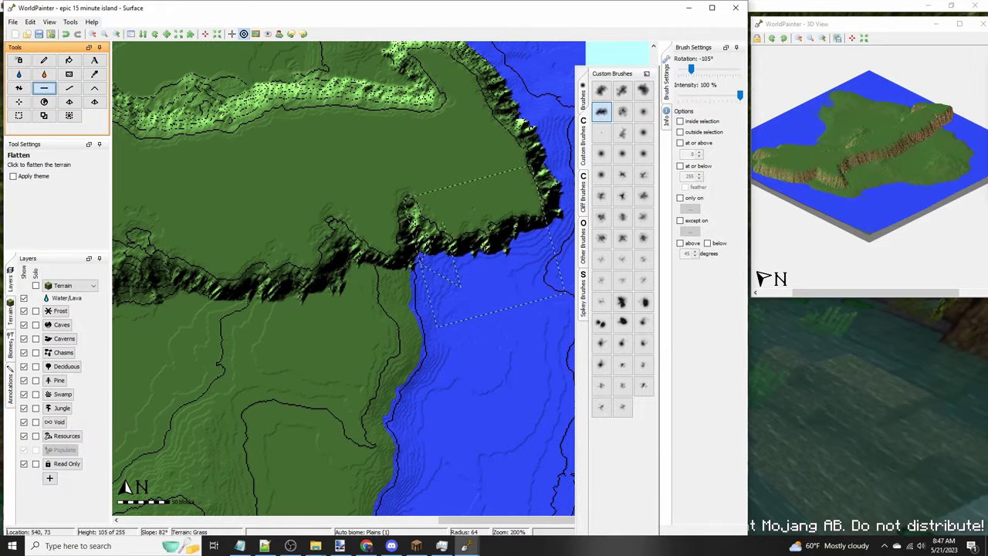
mouse_move(488, 243)
left_mouse_down()
mouse_move(437, 268)
mouse_move(474, 281)
mouse_move(438, 287)
left_mouse_up()
scroll(477, 289, "down", 3)
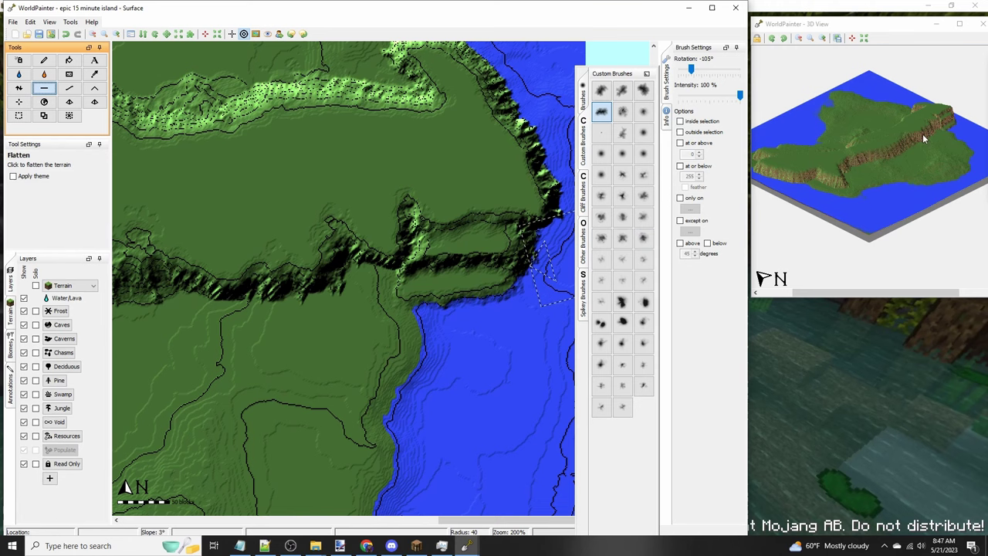
Step: Extend the lower southeastern terrace seaward and level it toward the coast with the Flatten brush at radii 48 and 34
scroll(468, 257, "up", 2)
left_click_drag(477, 258, 423, 266)
mouse_move(257, 289)
middle_mouse_down()
mouse_move(505, 280)
mouse_move(815, 225)
mouse_move(153, 244)
middle_mouse_up()
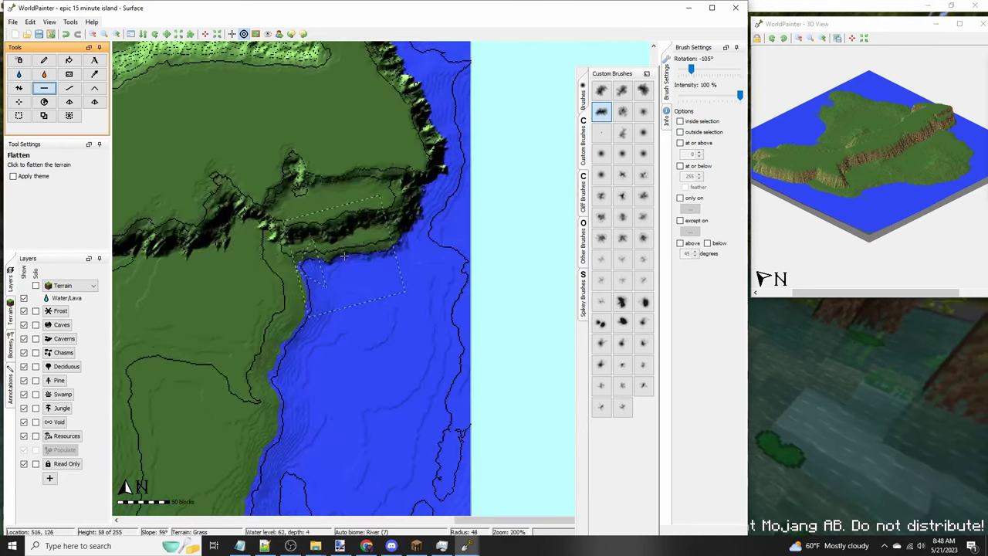
left_click_drag(344, 256, 383, 263)
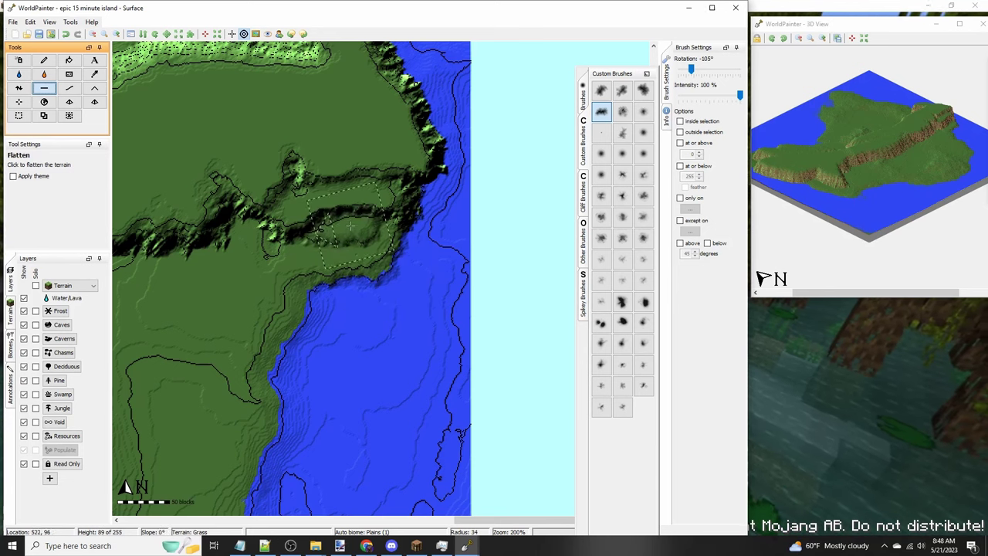
scroll(269, 232, "down", 1, "ctrl")
Step: Raise gentle hills across the lowland north of the plateau using another custom brush with the Height tool at radius 114, rotation -105°
middle_click_drag(270, 231, 477, 255)
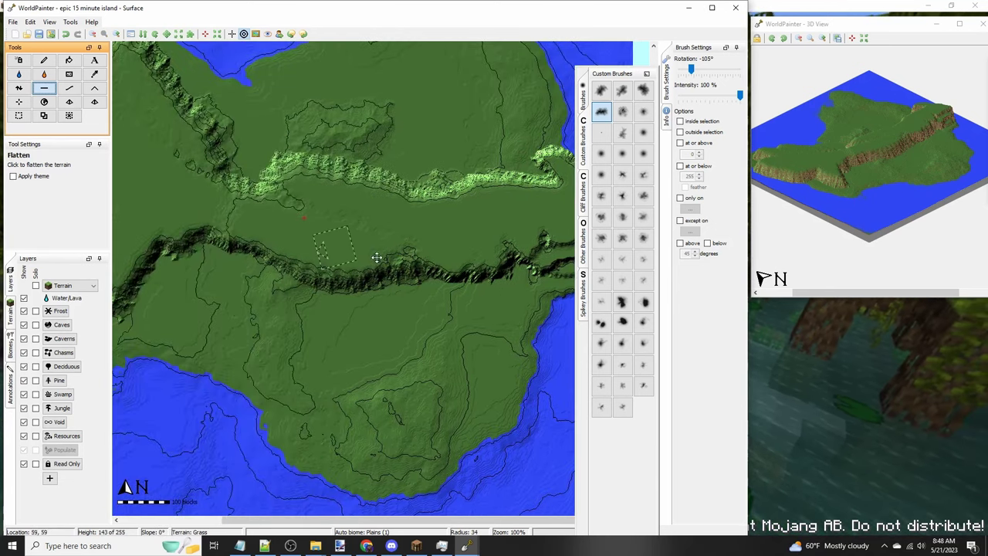
middle_click_drag(294, 242, 381, 253)
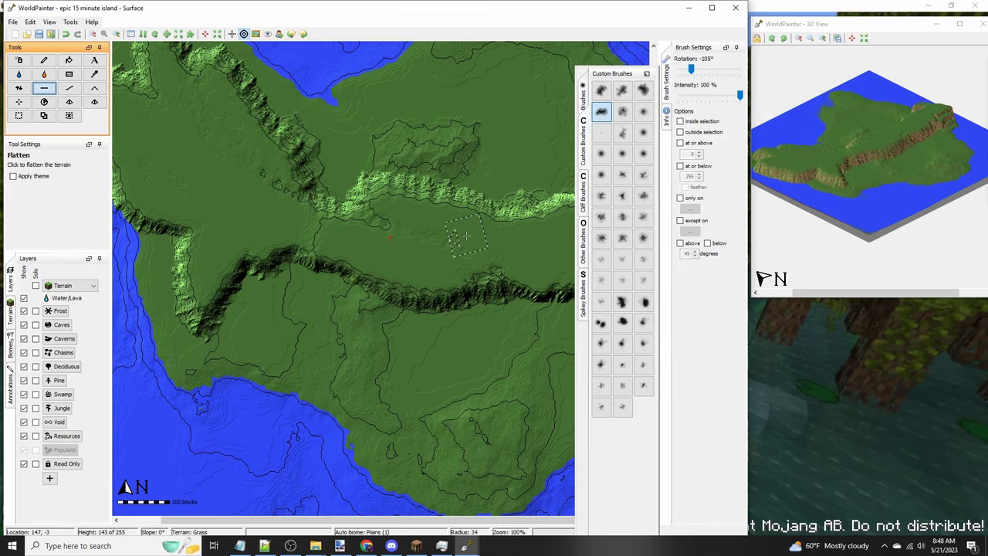
middle_click_drag(445, 178, 313, 276)
scroll(371, 244, "down", 3)
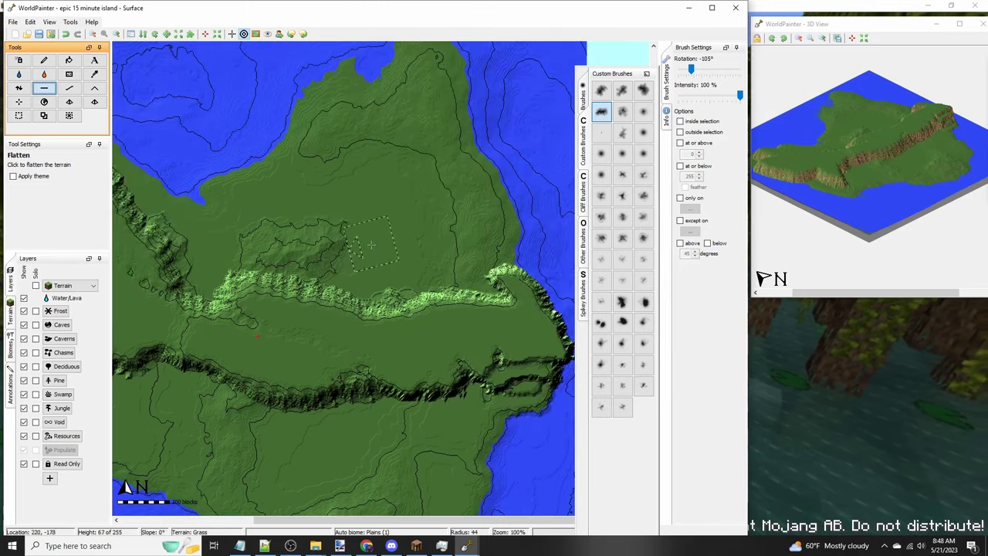
left_click(644, 91)
scroll(389, 238, "down", 9)
mouse_move(390, 238)
left_mouse_down()
mouse_move(436, 223)
mouse_move(425, 193)
mouse_move(362, 139)
mouse_move(395, 133)
mouse_move(382, 147)
left_mouse_up()
left_click(19, 88)
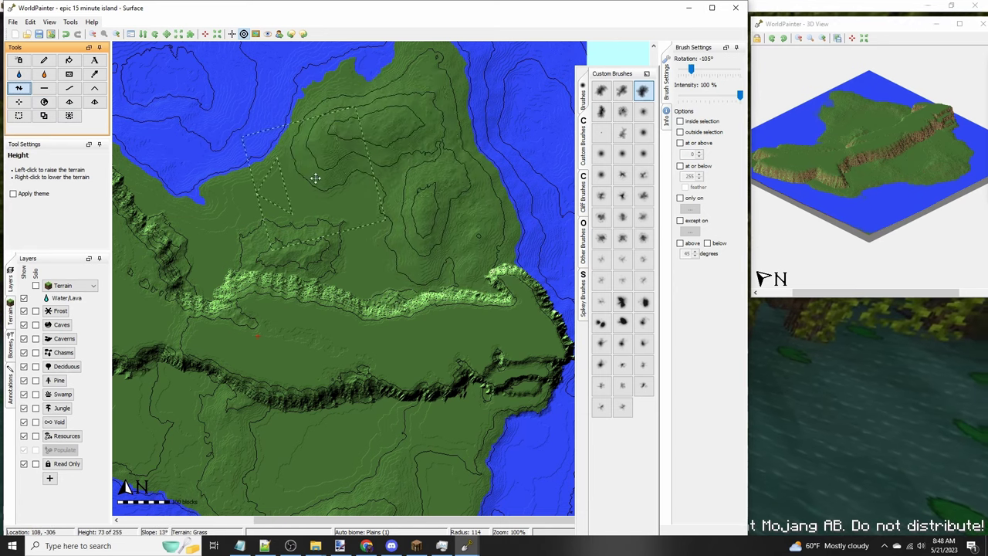
Step: Raise low mounds on the western and central plateau with the Height tool at -60° rotation, using radii 102 and 154
mouse_move(115, 241)
middle_mouse_down()
mouse_move(337, 247)
mouse_move(423, 267)
middle_mouse_up()
mouse_move(399, 272)
left_mouse_down()
mouse_move(339, 255)
mouse_move(363, 309)
mouse_move(444, 313)
left_mouse_up()
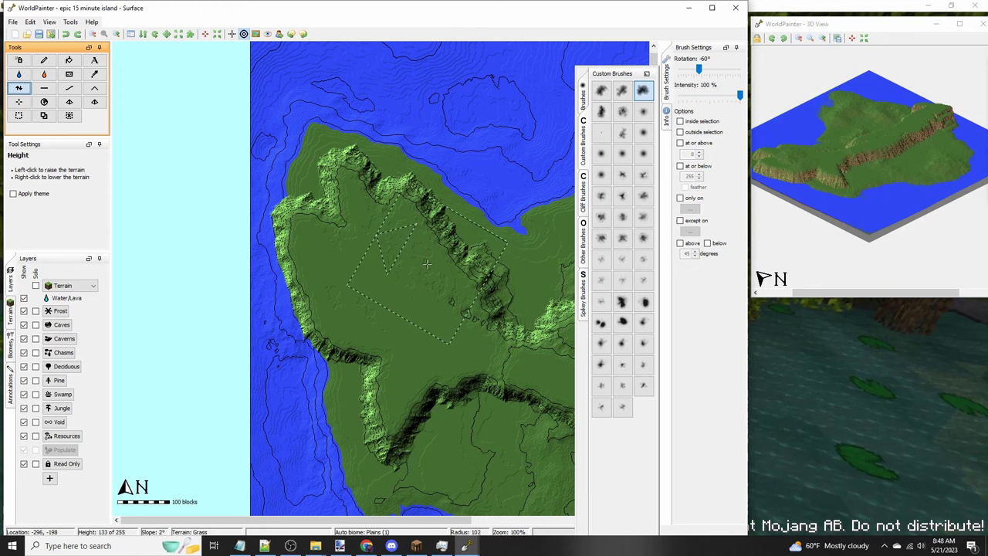
scroll(427, 264, "up", 2)
left_click_drag(417, 274, 414, 286)
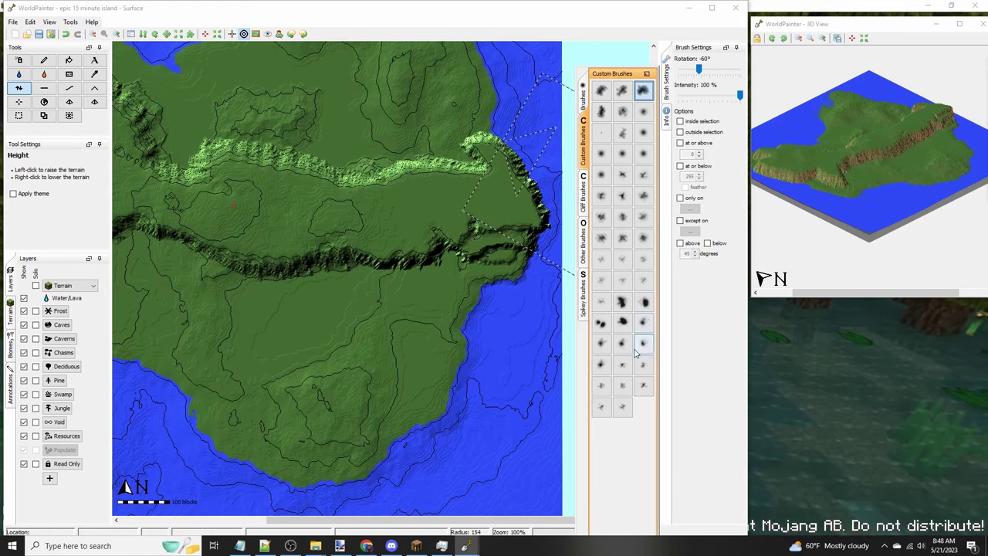
Step: Raise a ridged mountain in the southern lowland with a different custom brush at 30° and 60° rotation, radii about 265 to 295
left_click(601, 343)
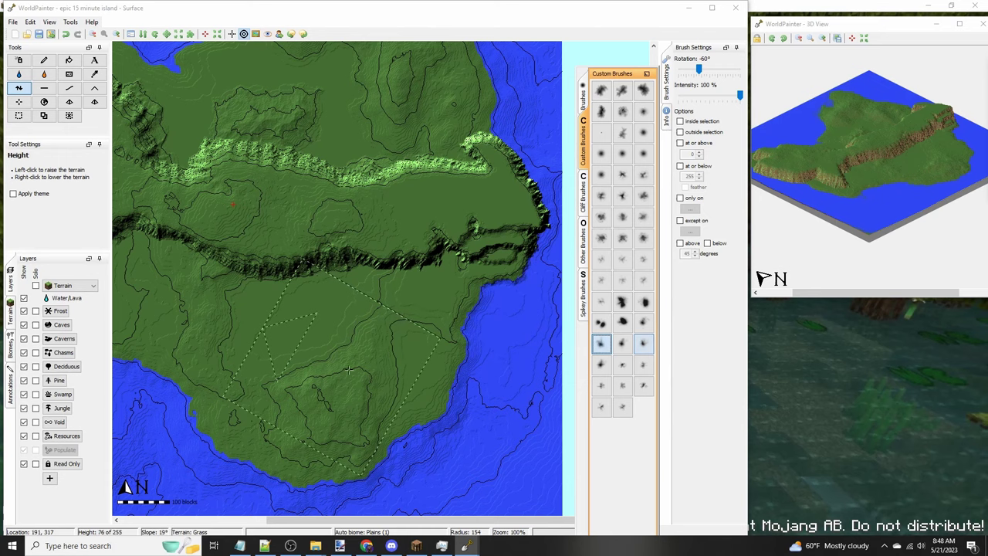
scroll(360, 371, "down", 6, "alt")
scroll(359, 371, "up", 6)
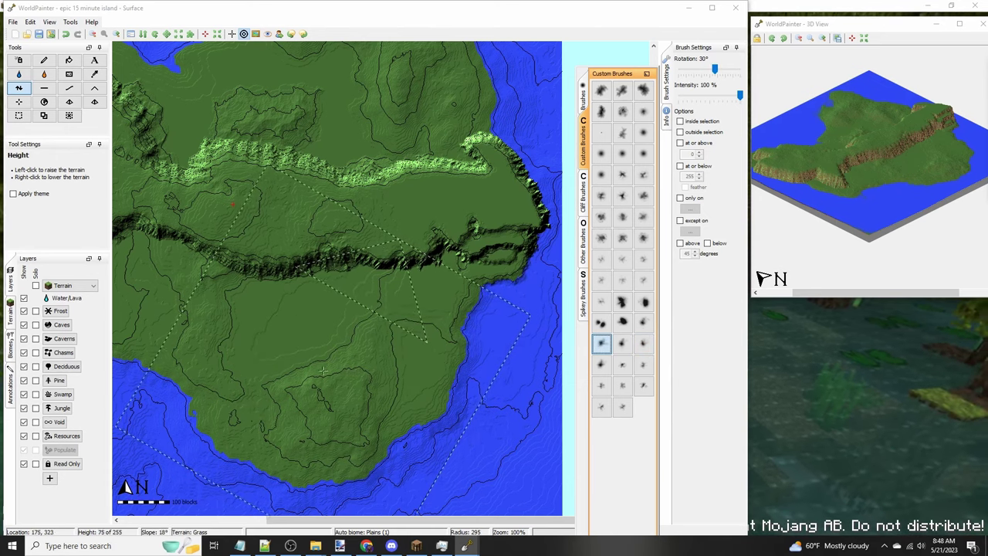
left_click_drag(308, 369, 304, 372)
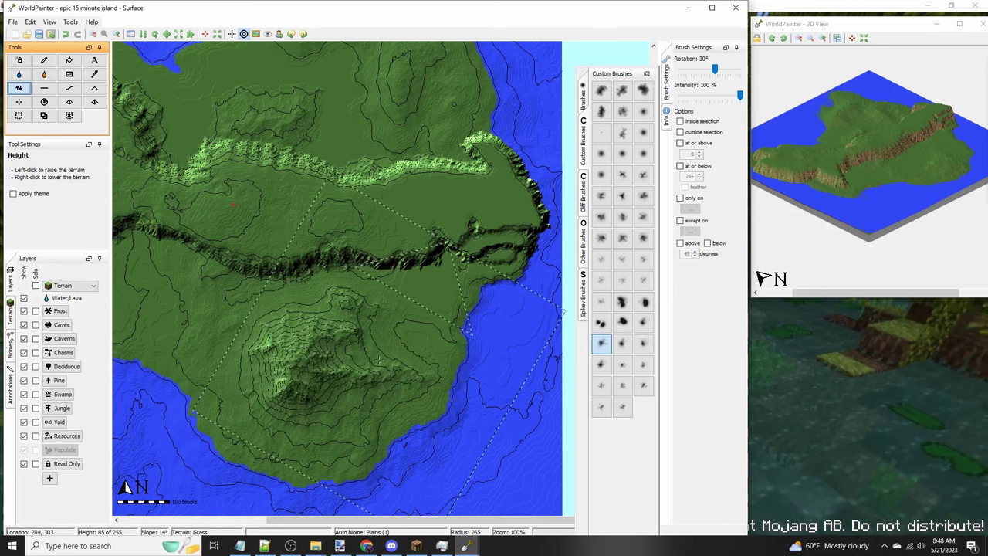
scroll(403, 366, "down", 2, "alt")
left_click_drag(402, 363, 402, 362)
middle_click_drag(286, 331, 418, 304)
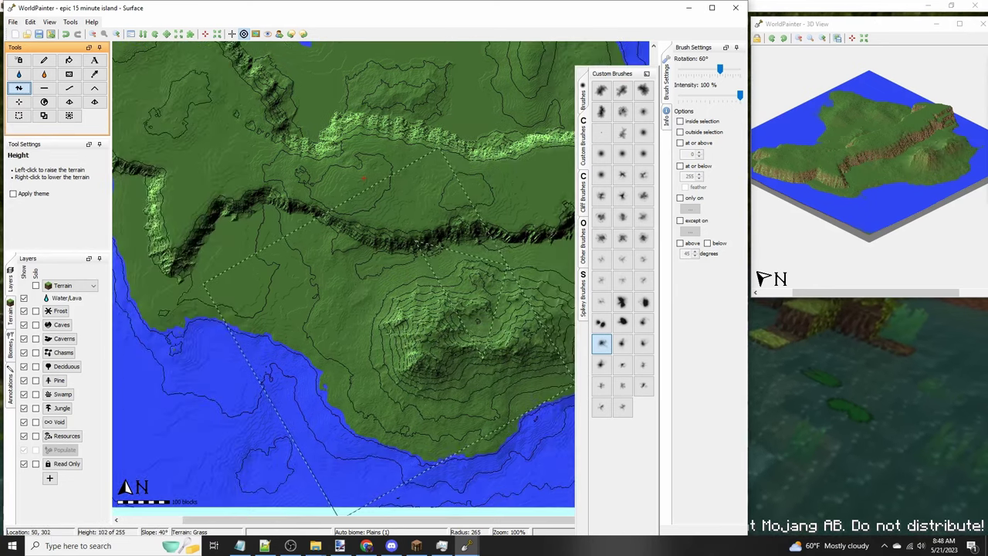
Step: Extend the southern mountain north over the plateau's cliff and westward, varying the rotation (-45°, 75°, 15°, 45°) and reducing the radius to 195
scroll(418, 305, "up", 7, "alt")
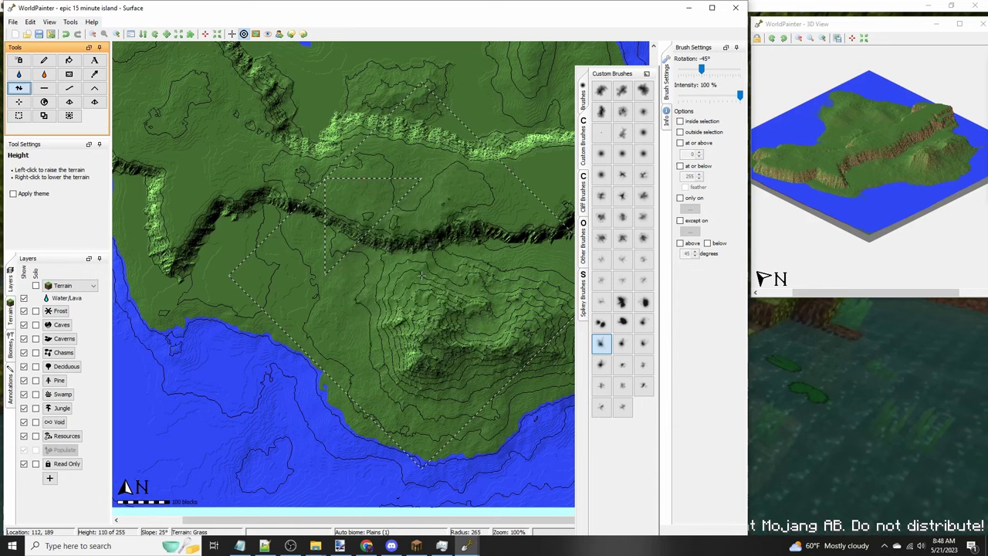
scroll(421, 276, "down", 5)
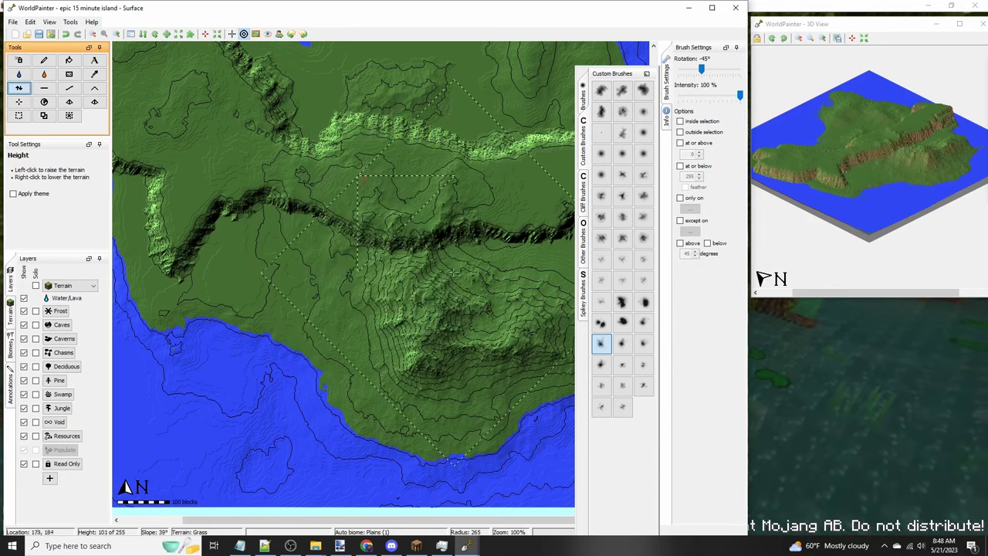
scroll(369, 272, "down", 2)
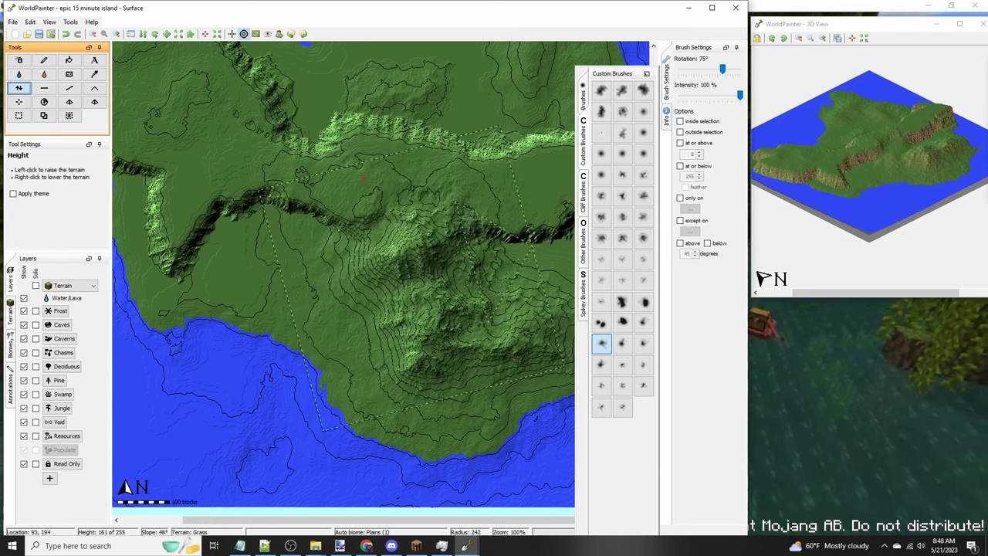
scroll(351, 317, "up", 4, "alt")
scroll(341, 325, "up", 1)
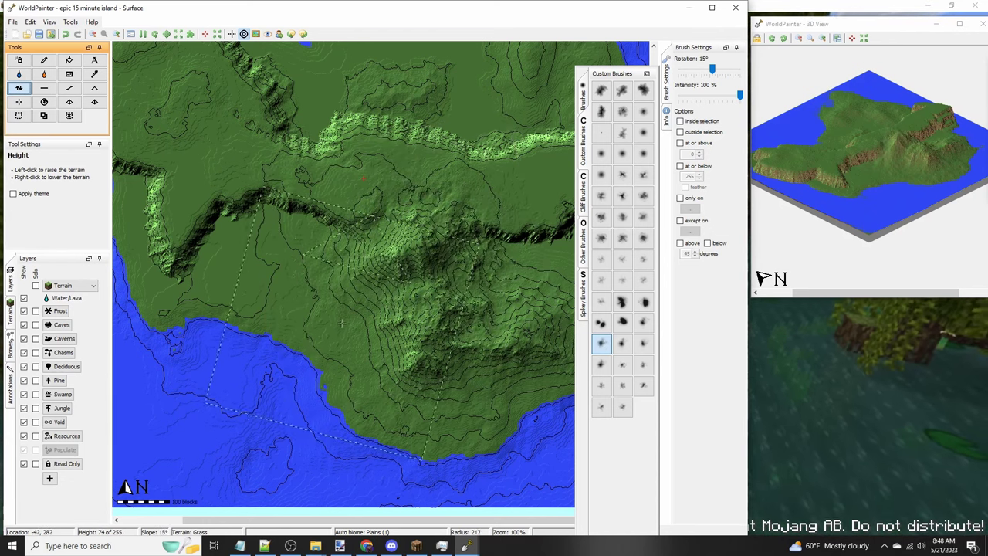
scroll(317, 305, "up", 2, "shift")
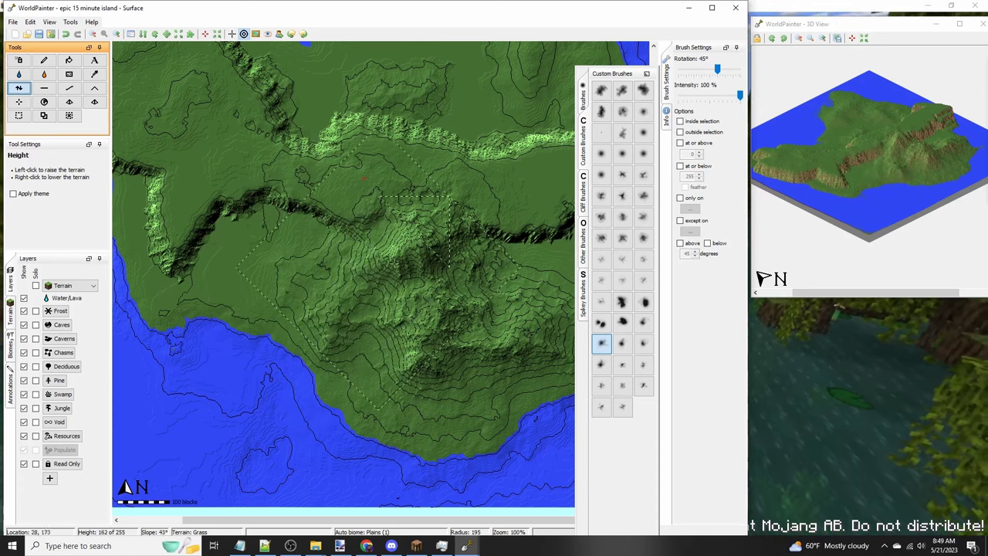
Step: Soften the plateau's southern cliff east of the mountain into a slope with the Flatten tool at 36% intensity, radii 101 and 57
scroll(499, 219, "up", 2, "ctrl")
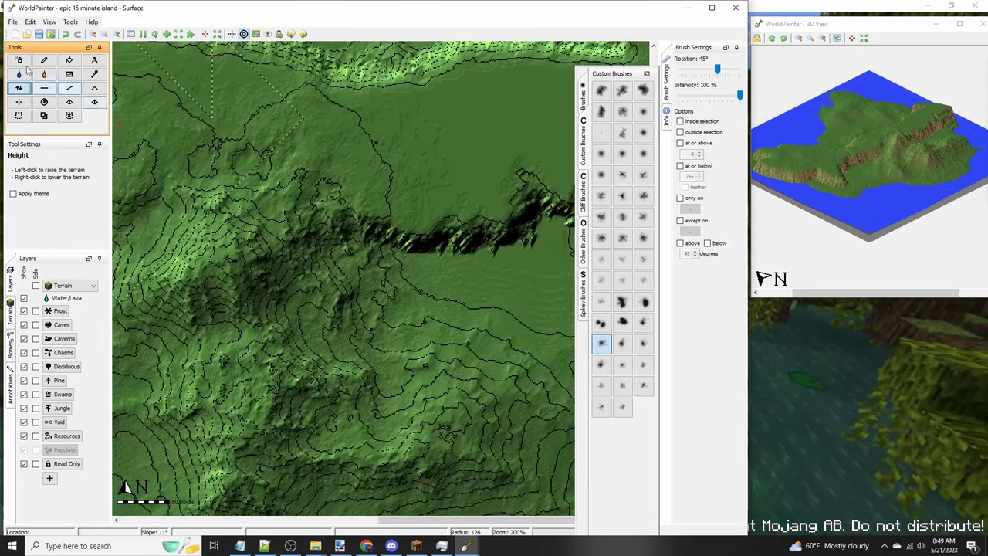
left_click(43, 89)
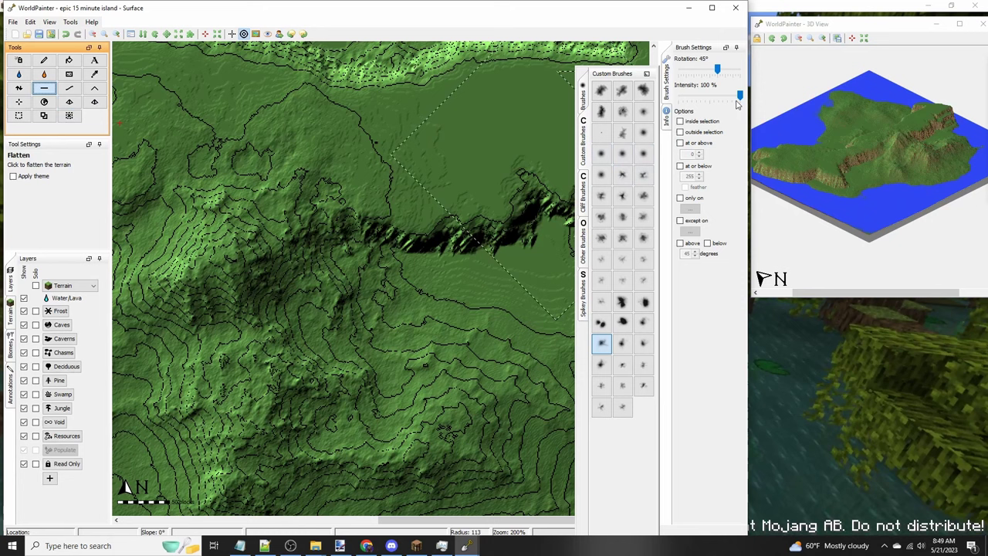
left_click_drag(740, 95, 731, 101)
middle_click_drag(441, 259, 327, 308)
scroll(328, 307, "down", 1)
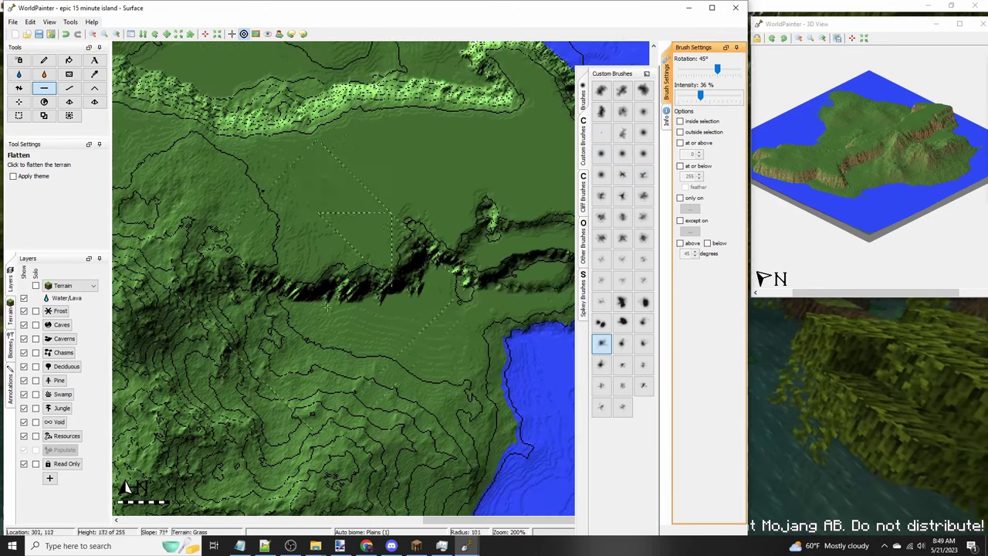
left_click_drag(316, 301, 357, 296)
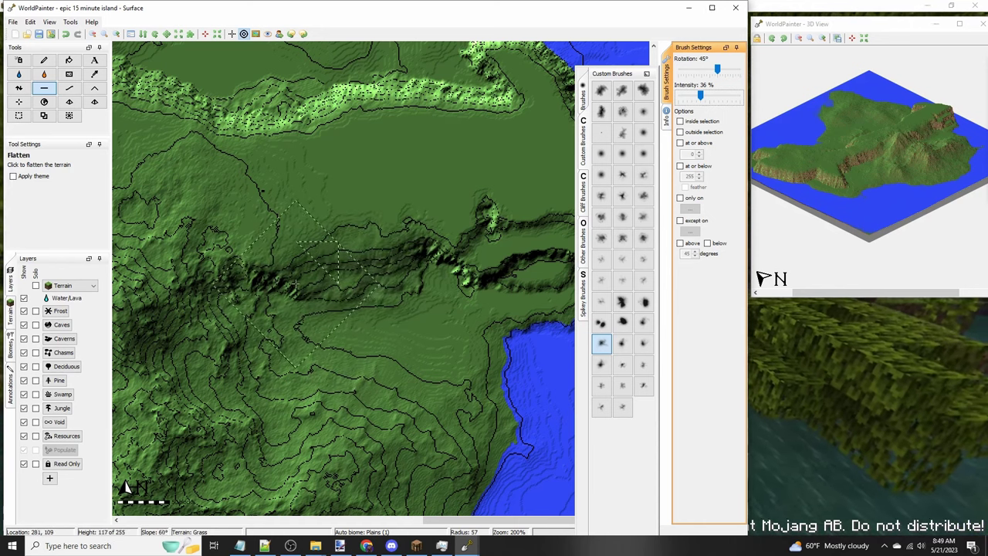
Step: Soften the plateau's southern cliff west of the mountain with the radius 40 Flatten brush at 36% intensity
middle_click_drag(309, 290, 365, 281)
scroll(392, 260, "down", 1, "ctrl")
scroll(284, 264, "up", 2)
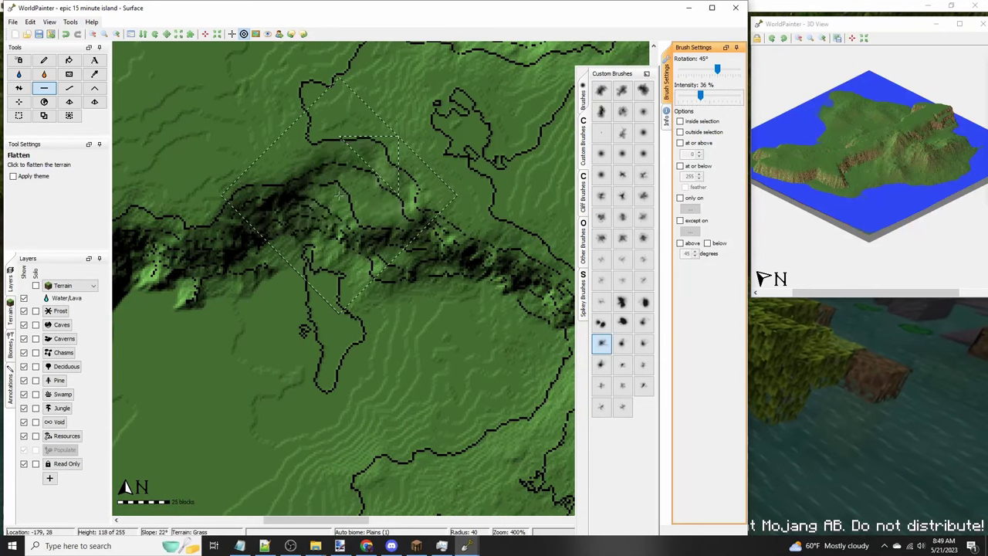
scroll(339, 195, "down", 2)
left_click(339, 193)
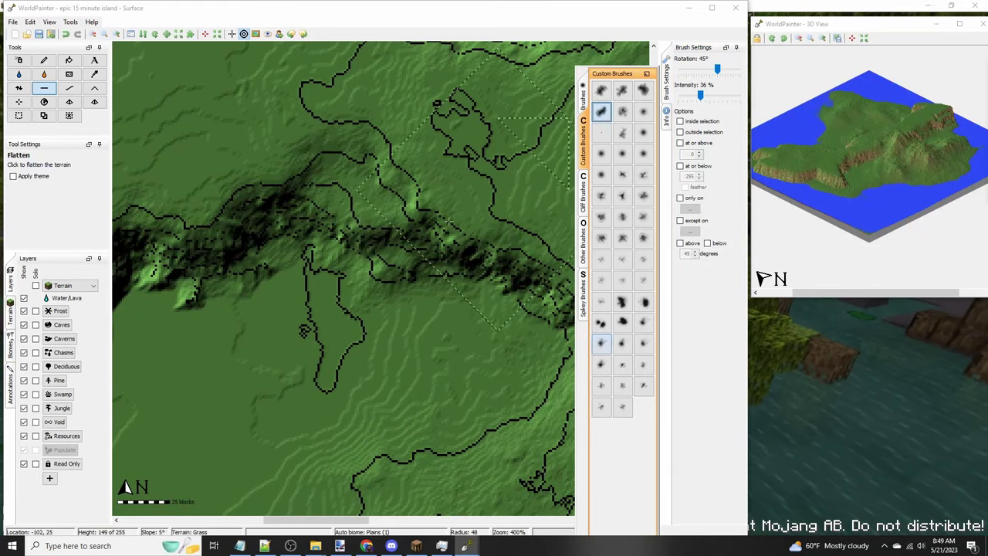
Step: Spread the western section of the southern cliff into a broad ridged slope with another custom Flatten brush at radii 34, 81 and 57
left_click_drag(405, 266, 413, 301)
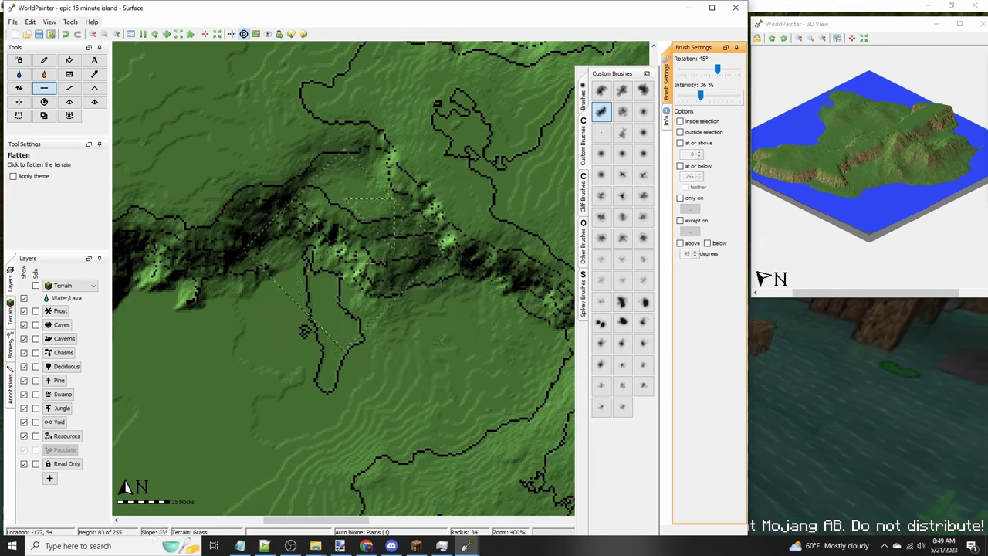
scroll(389, 267, "down", 9)
left_click_drag(372, 201, 354, 255)
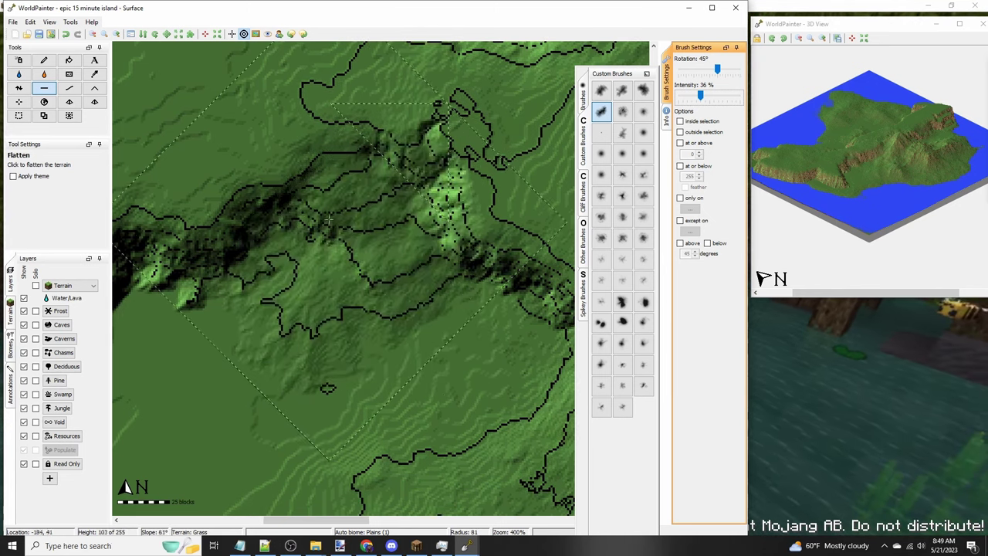
scroll(353, 167, "up", 3)
mouse_move(334, 178)
left_mouse_down()
mouse_move(353, 166)
mouse_move(340, 162)
left_mouse_up()
left_click_drag(224, 276, 210, 281)
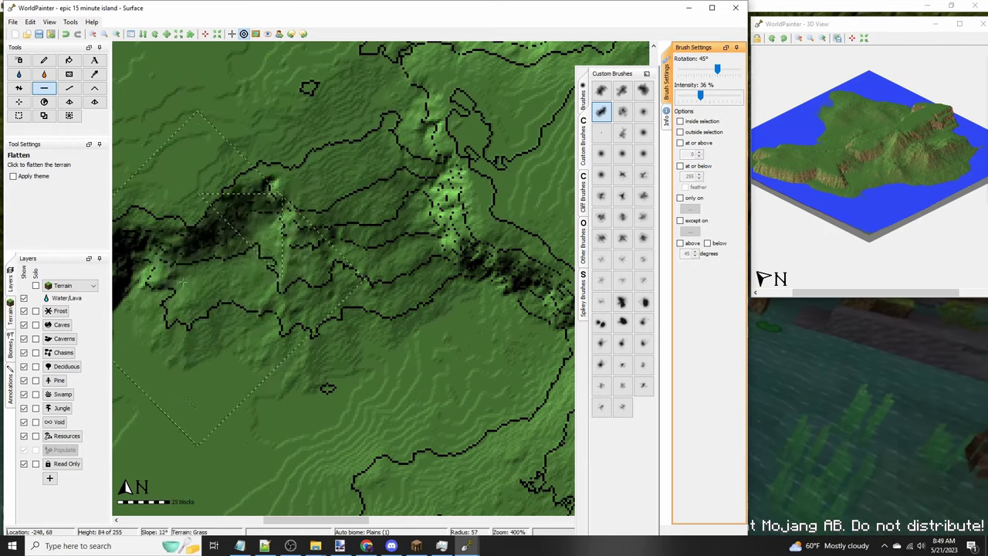
Step: Raise a broad rounded mound on the northwestern plateau with a radius 152 cliff brush and the Height tool, and set the intensity to 100%
middle_click_drag(179, 308, 448, 258)
scroll(449, 258, "down", 5)
scroll(433, 267, "down", 3, "ctrl")
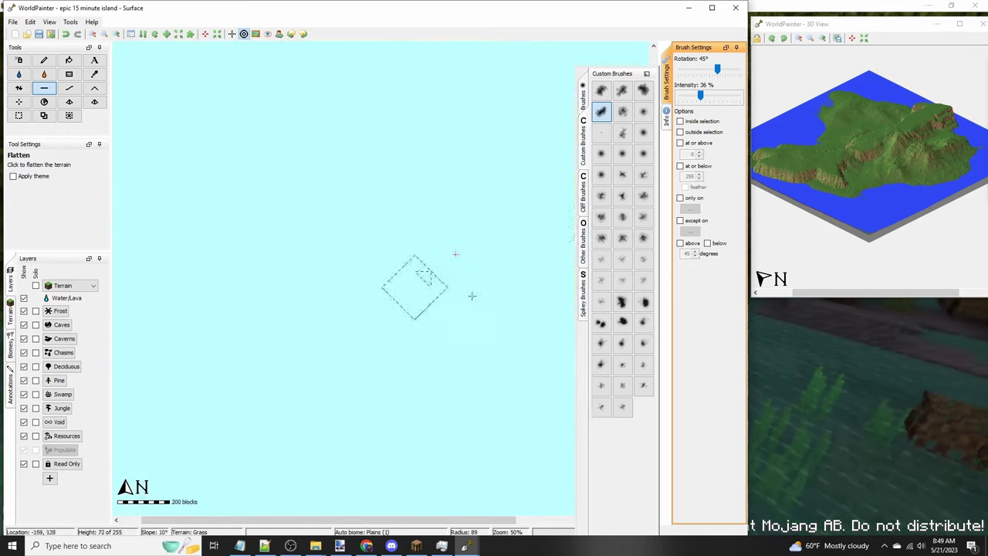
middle_click_drag(284, 176, 357, 236)
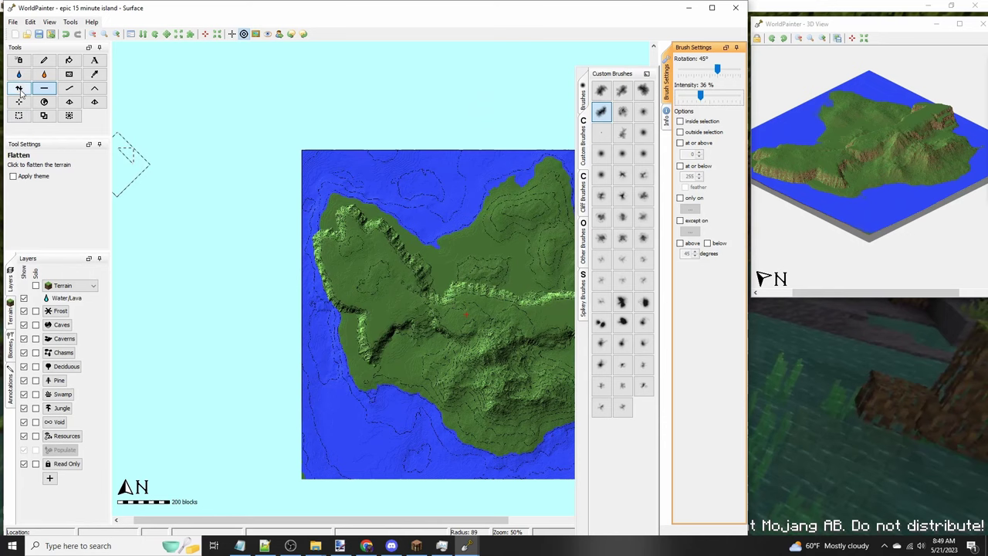
left_click(19, 88)
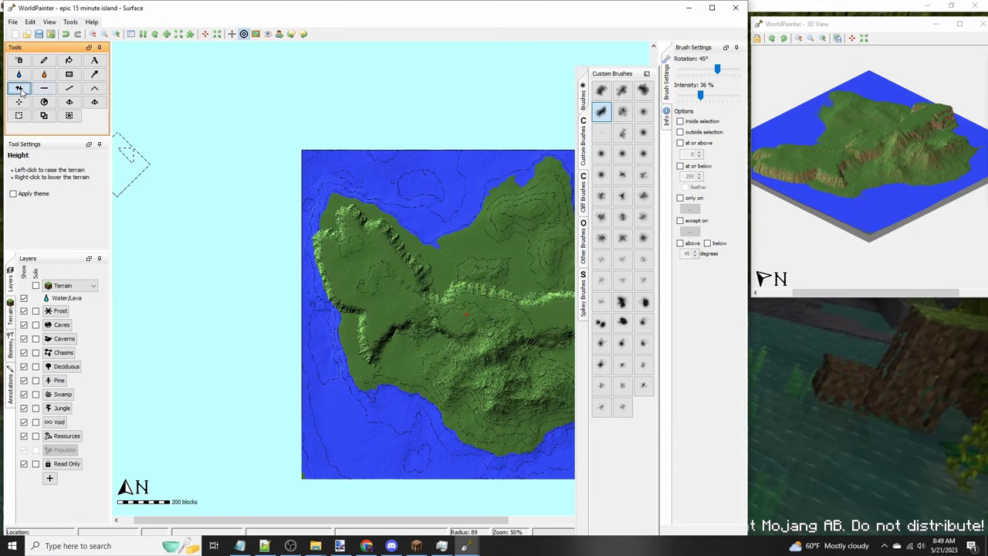
left_click(584, 108)
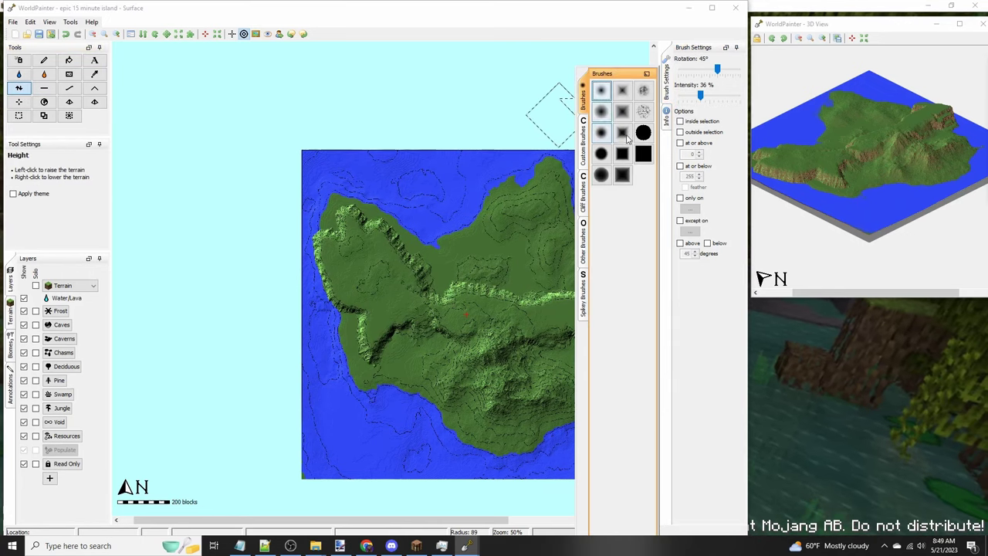
left_click(584, 155)
left_click(584, 195)
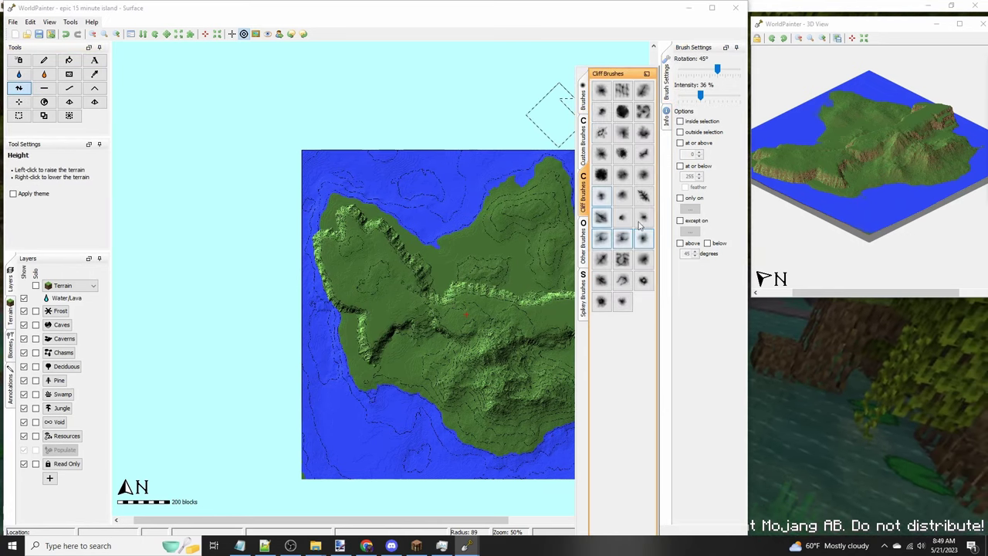
left_click(623, 112)
scroll(390, 257, "up", 1, "ctrl")
scroll(391, 257, "up", 1)
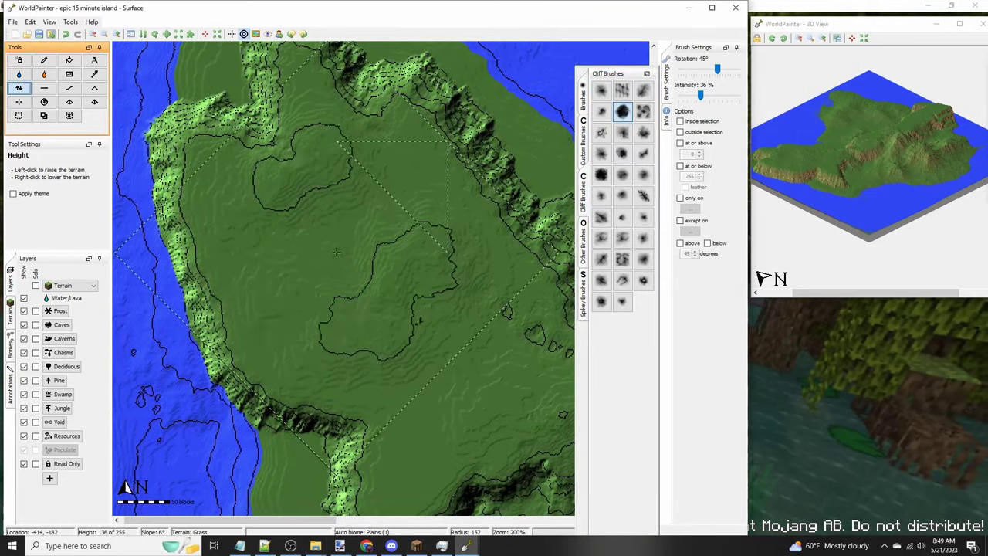
left_click(337, 253)
left_click_drag(701, 95, 765, 101)
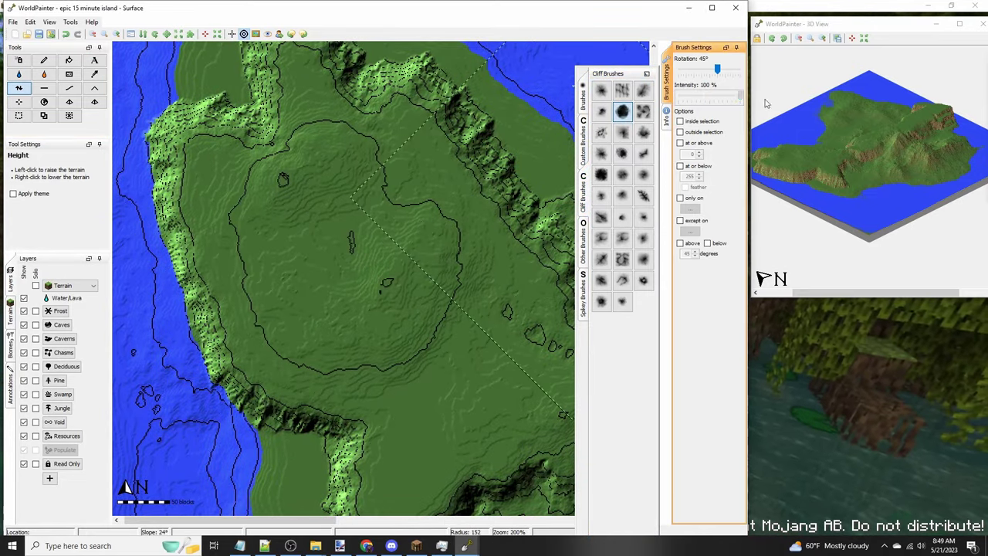
Step: Build up tiered mounds across the northwestern plateau with the Height tool's cliff brush at radii 152 and 122, rotating it to 90°
mouse_move(384, 267)
left_mouse_down()
mouse_move(374, 282)
mouse_move(494, 339)
mouse_move(474, 351)
left_mouse_up()
mouse_move(474, 351)
middle_mouse_down()
mouse_move(376, 309)
mouse_move(344, 315)
middle_mouse_up()
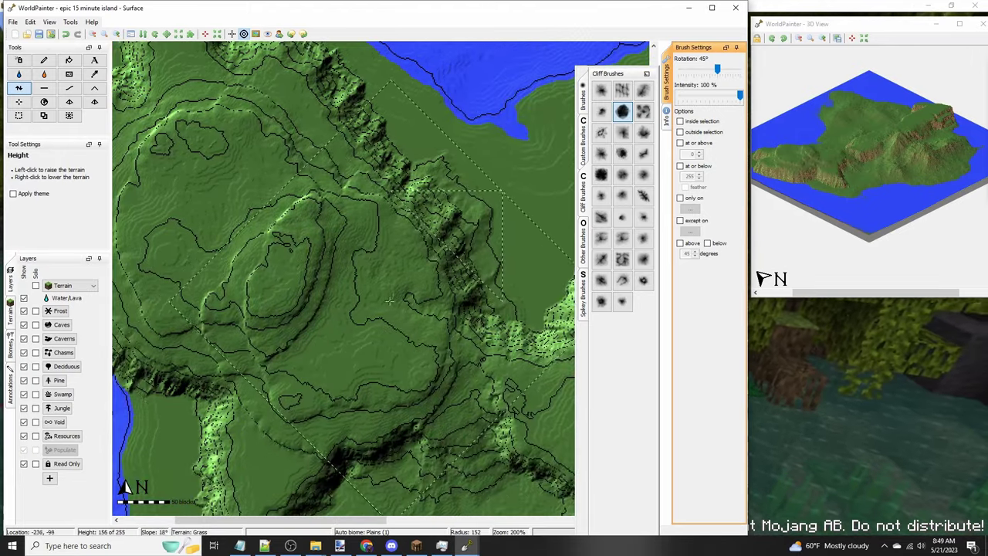
scroll(389, 296, "down", 3, "alt")
scroll(351, 221, "down", 1)
left_click(289, 180)
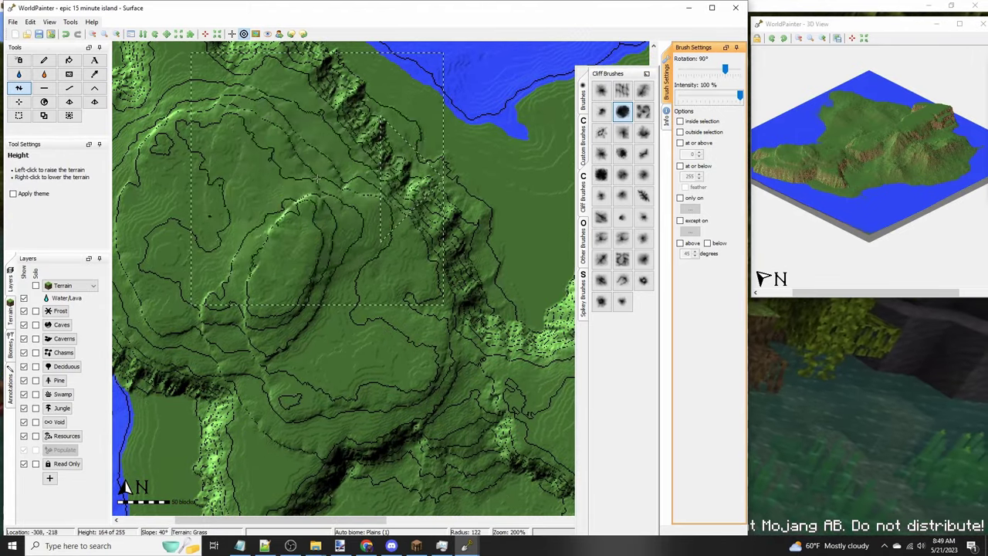
Step: Raise the lowland along the eastern foot of the northwestern plateau's cliff with the cliff brush at radius 134 and 105° rotation
middle_click_drag(460, 234, 327, 234)
scroll(332, 235, "down", 1, "alt")
scroll(335, 237, "up", 1)
left_click_drag(338, 238, 363, 239)
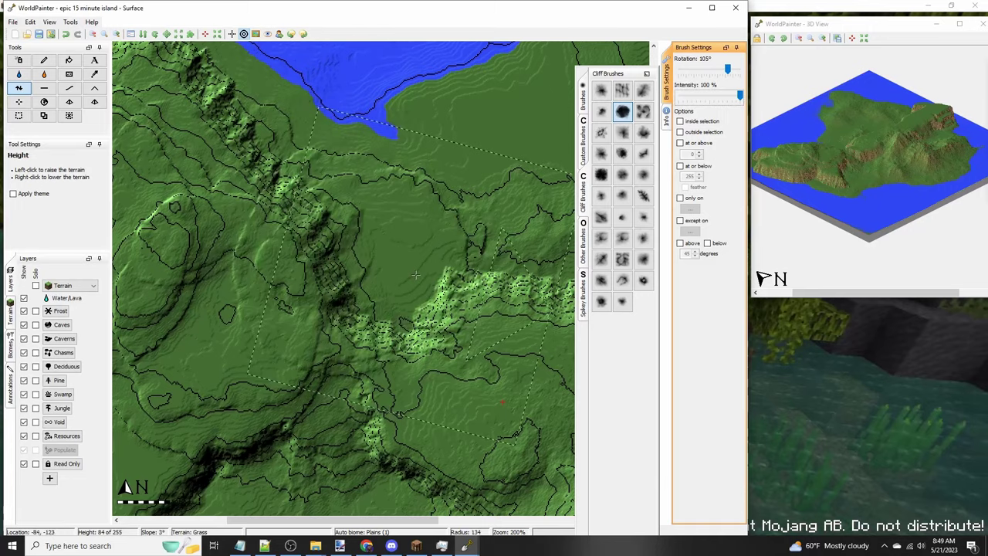
middle_click_drag(360, 303, 478, 159)
scroll(344, 253, "down", 1, "ctrl")
scroll(344, 252, "down", 2)
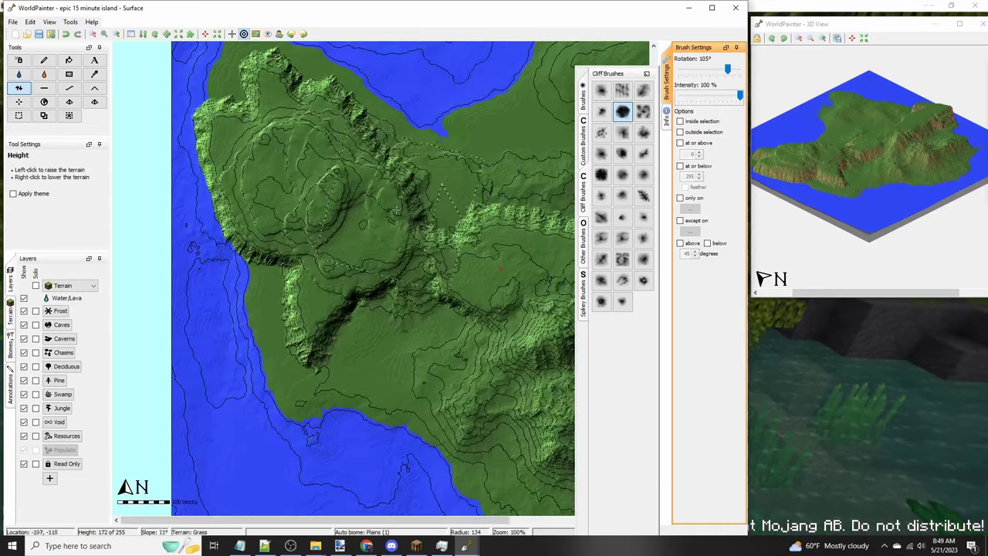
Step: Raise a rugged peak on top of the northwestern mound with a different cliff brush at radius 152 and 165° rotation
scroll(344, 253, "up", 1, "ctrl")
left_click(602, 259)
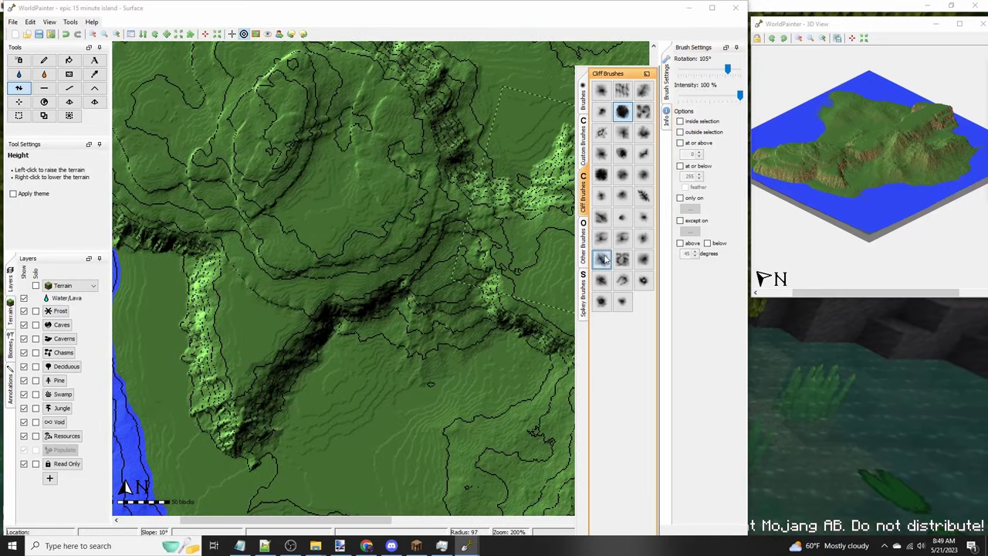
left_click(602, 111)
middle_click_drag(322, 143, 384, 248)
scroll(354, 259, "up", 6)
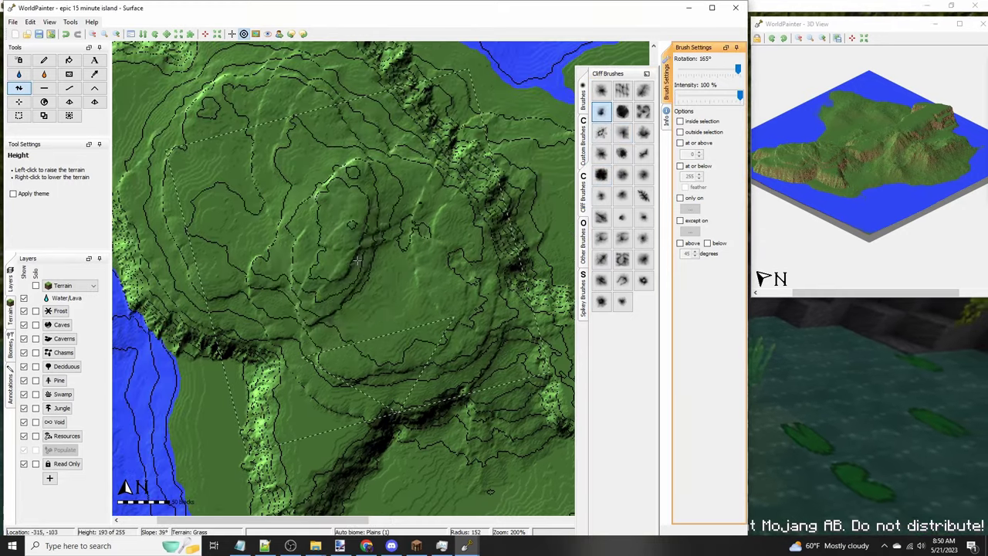
left_click_drag(358, 261, 375, 261)
middle_click_drag(376, 260, 267, 224)
scroll(297, 234, "down", 1, "ctrl")
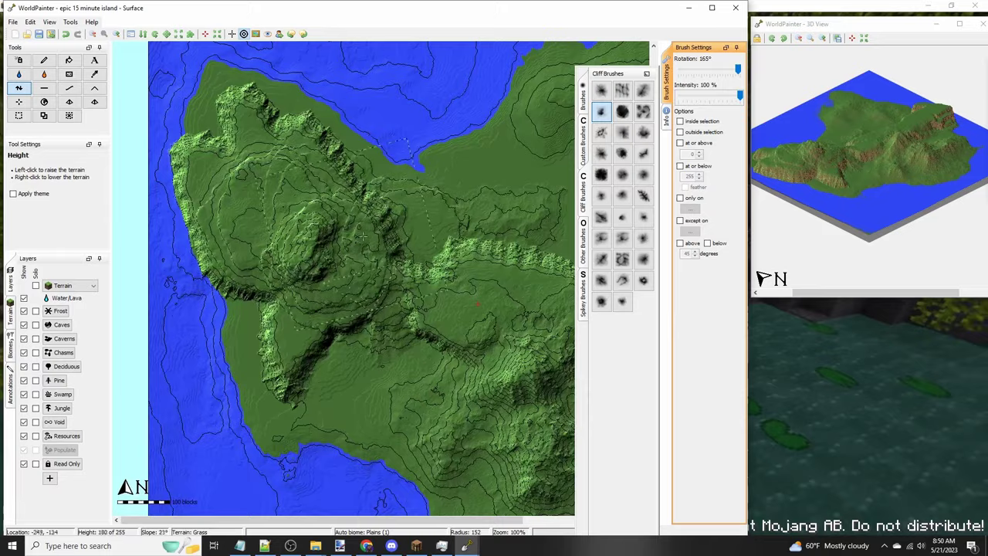
Step: Raise rounded mounds along the central plateau with the previous round cliff brush at radius 88, rotating it to -165° and then -135°
middle_click_drag(421, 245, 274, 248)
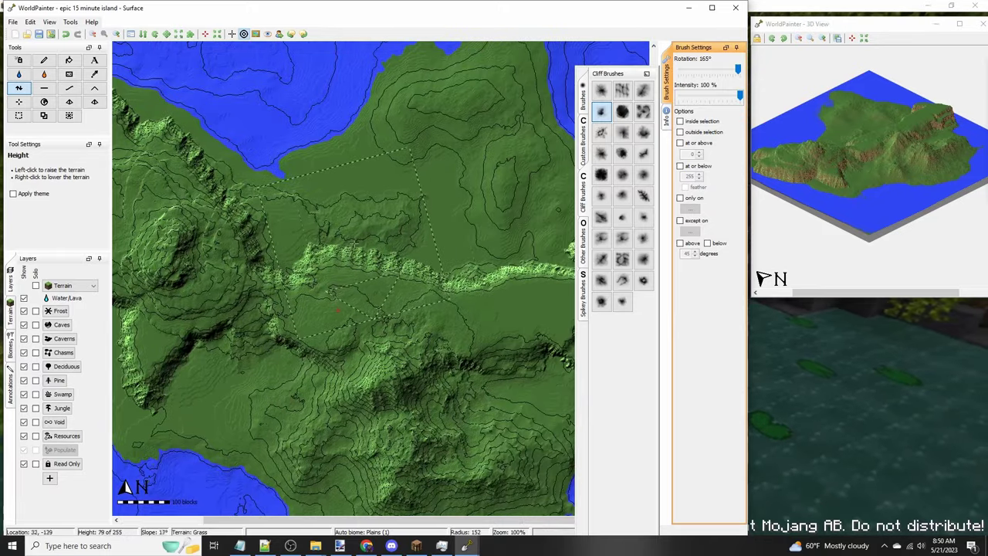
left_click(622, 112)
scroll(395, 325, "up", 1, "ctrl")
scroll(395, 325, "down", 9)
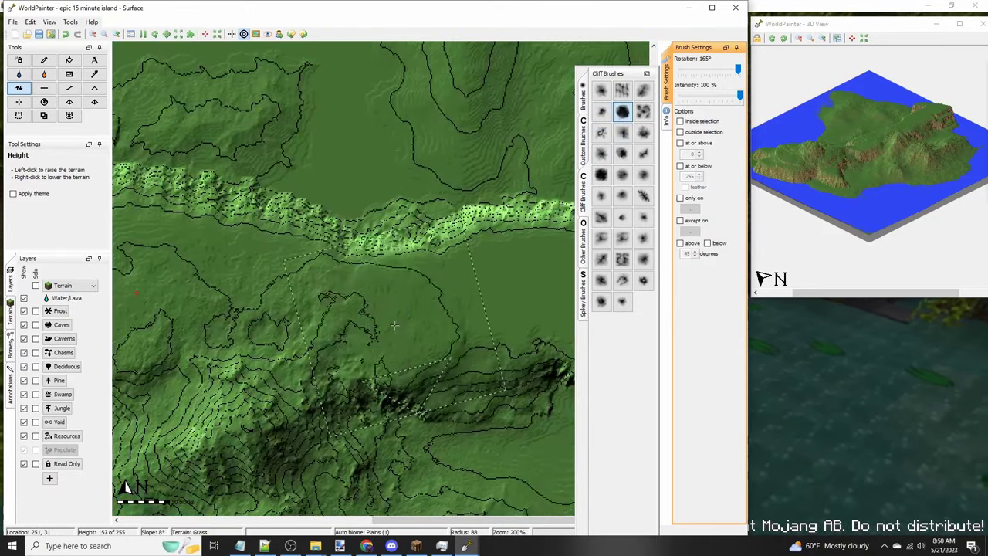
left_click_drag(395, 326, 467, 312)
scroll(309, 312, "down", 2, "alt")
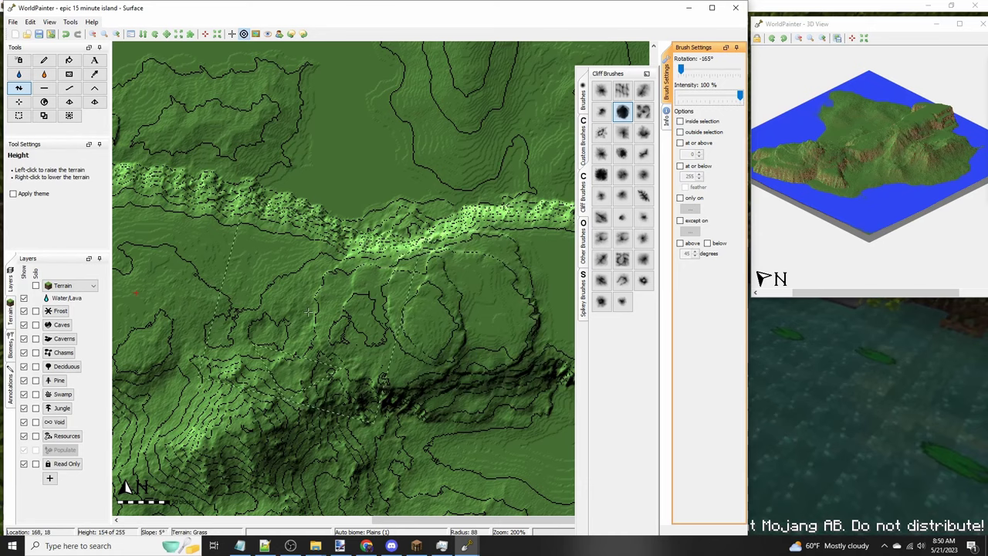
left_click_drag(309, 312, 284, 308)
scroll(246, 283, "down", 2, "alt")
mouse_move(240, 281)
left_mouse_down()
mouse_move(228, 278)
mouse_move(246, 281)
left_mouse_up()
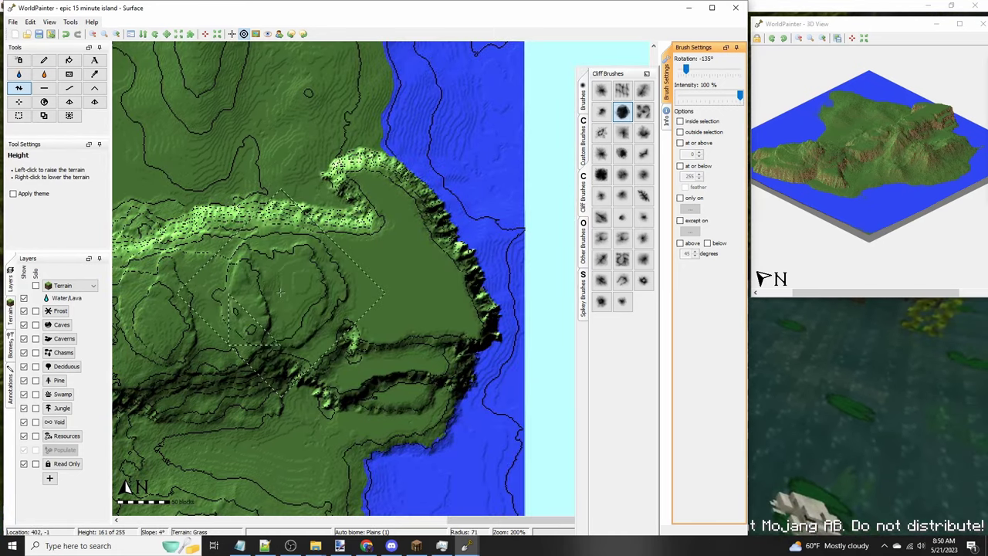
Step: Raise overlapping mounds on the plateau's eastern end with the cliff brush at radii 71 and 91, rotated from -135° to -90°
left_click_drag(397, 287, 388, 281)
scroll(380, 277, "up", 1)
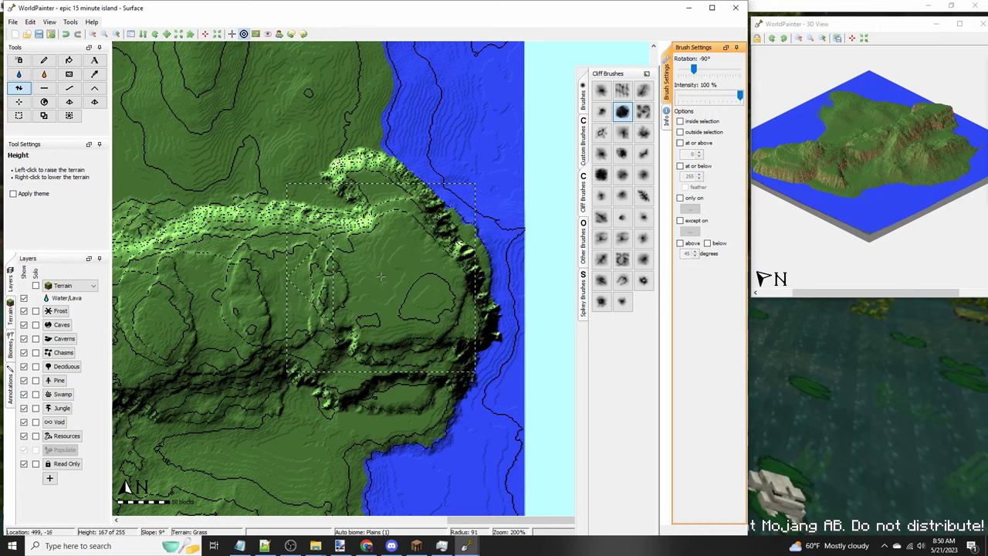
middle_click_drag(260, 306, 343, 231)
scroll(350, 247, "down", 4)
left_click(352, 224)
Step: Raise the ground at the foot of the plateau's southern cliff near the east coast with the cliff brush at radii 124 and 64
middle_click_drag(377, 322, 392, 257)
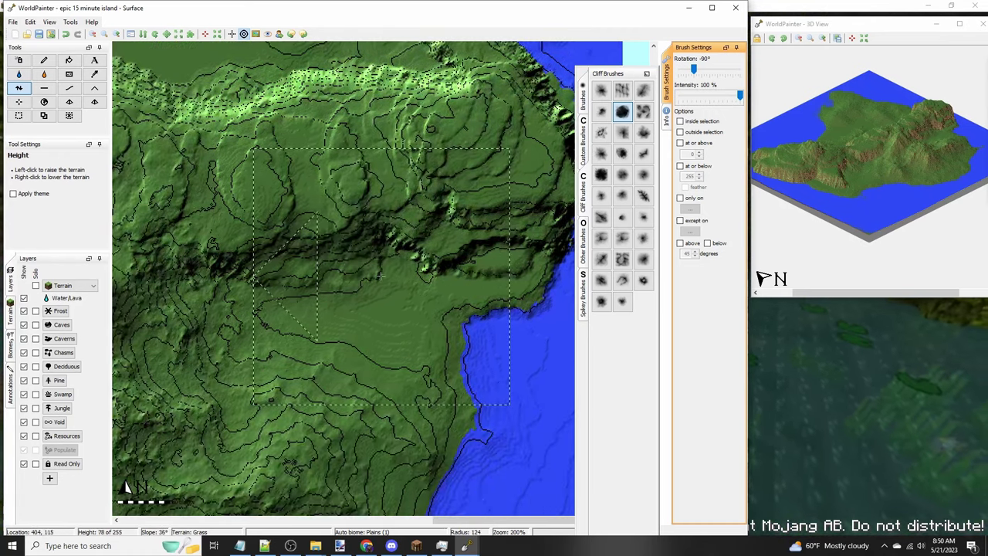
left_click_drag(379, 276, 401, 289)
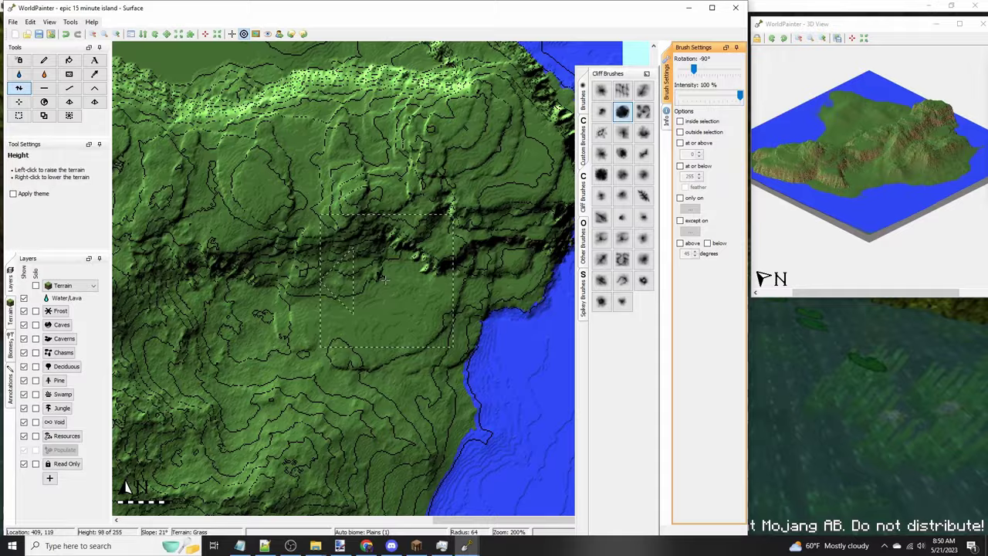
scroll(384, 280, "down", 2)
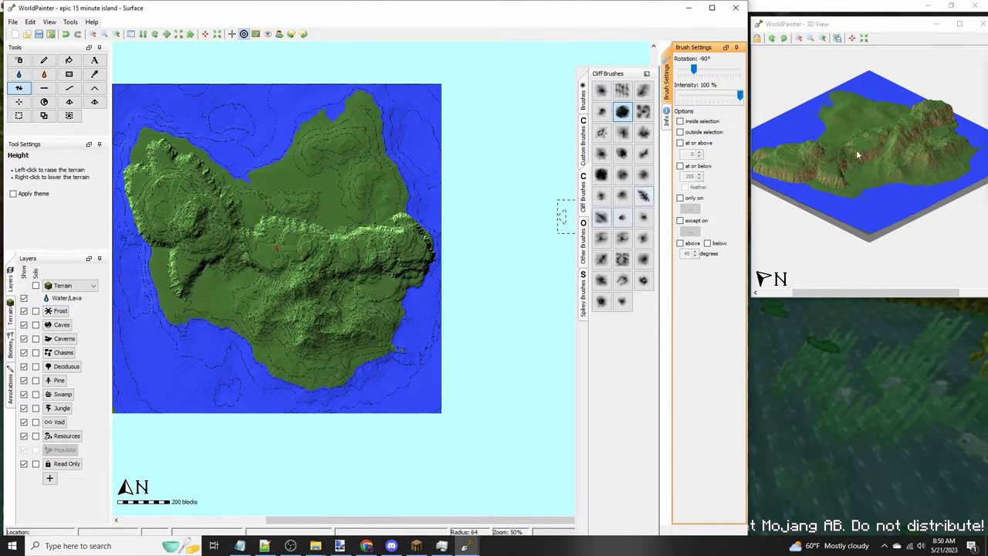
Step: Inspect the island in 3D and enlarge the hill north of the eastern plateau using the cliff brush at radius 92
scroll(914, 140, "up", 1)
left_click_drag(914, 140, 746, 158)
left_click_drag(820, 169, 845, 180)
scroll(332, 222, "down", 1)
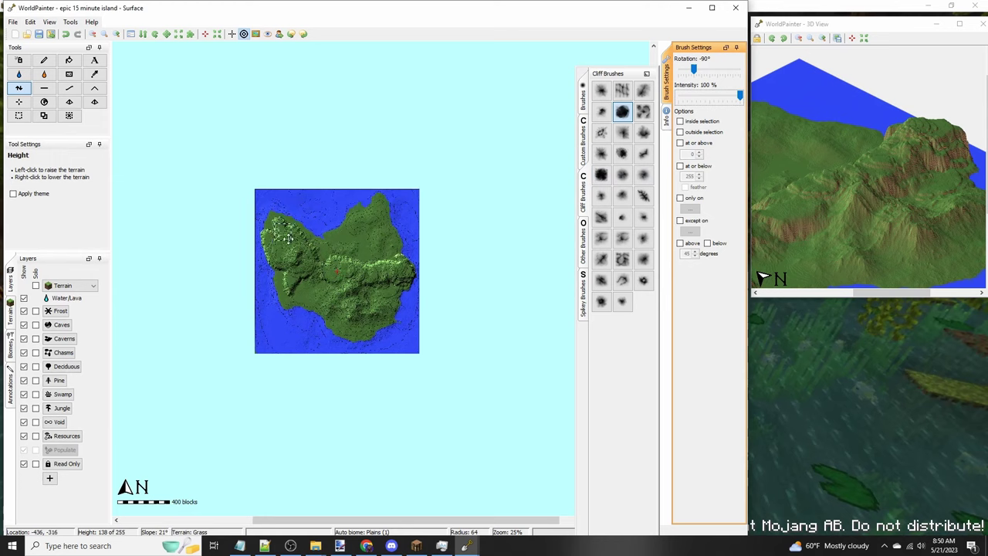
scroll(417, 250, "up", 2, "ctrl")
middle_click_drag(467, 251, 208, 178)
scroll(332, 255, "up", 1, "ctrl")
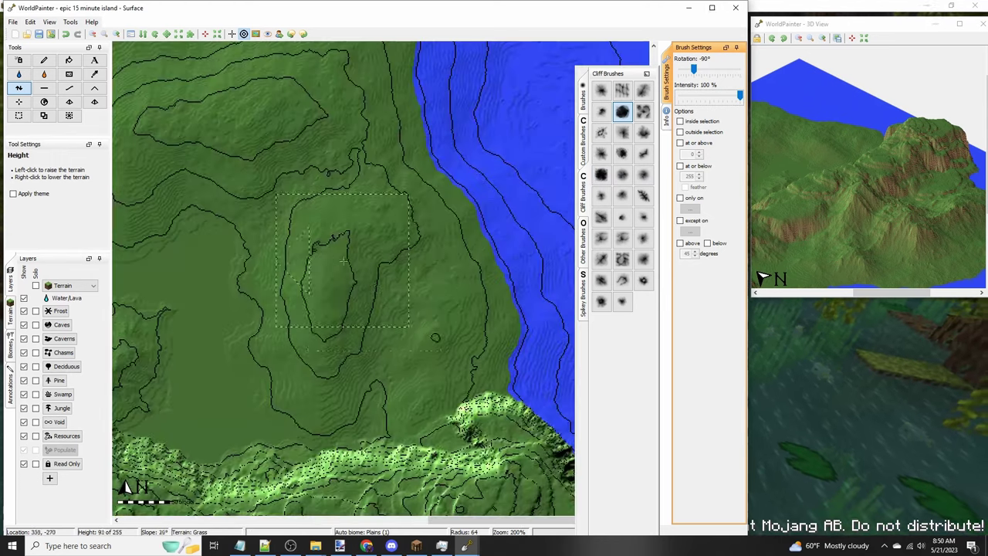
scroll(368, 302, "up", 4)
left_click(369, 302)
Step: Flatten two rounded ledges into the eastern part of the plateau's northern cliff with the Flatten tool at radii 52 and 46
left_click(44, 88)
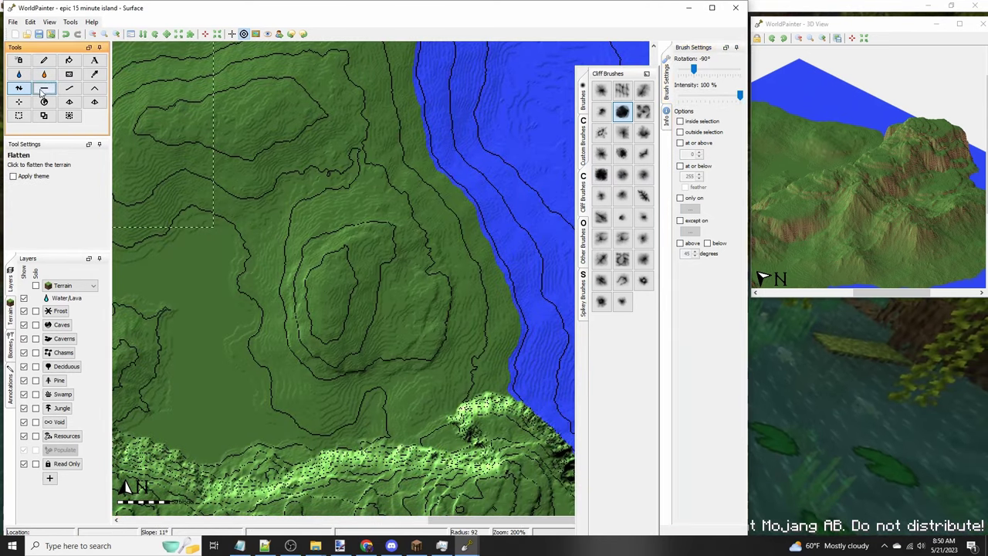
middle_click_drag(361, 463, 416, 335)
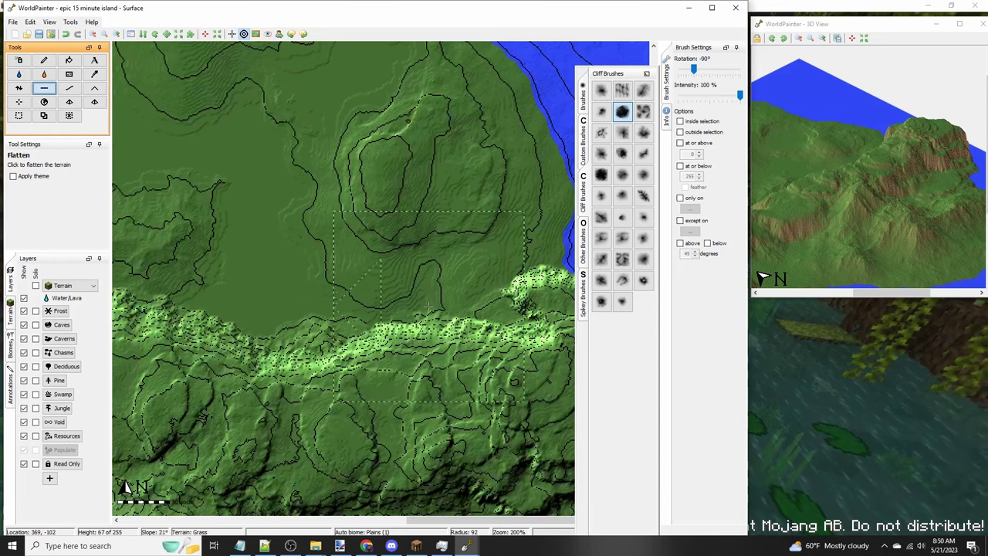
scroll(417, 336, "down", 5)
left_click(408, 335)
left_click_drag(441, 311, 446, 312)
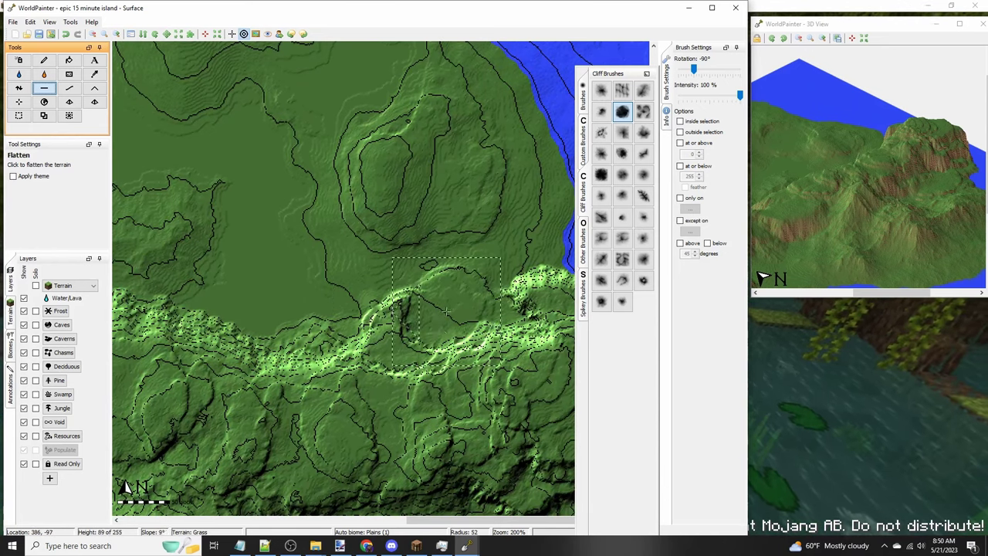
key("bracketleft")
left_click(494, 332)
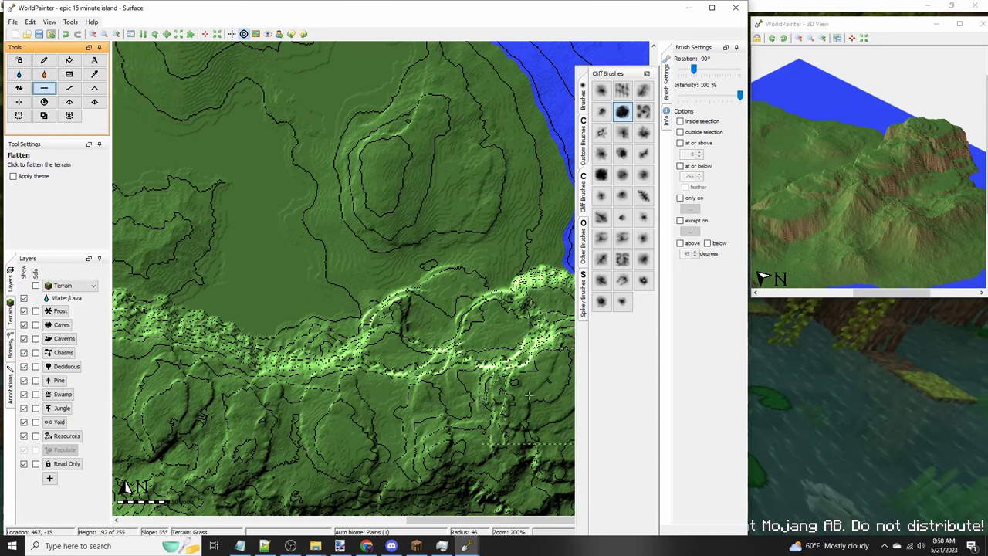
Step: Flatten the mound tops on the eastern and central plateau with the Flatten tool at radii from 46 down to 36
left_click_drag(512, 401, 511, 407)
scroll(477, 412, "down", 1)
left_click(475, 411)
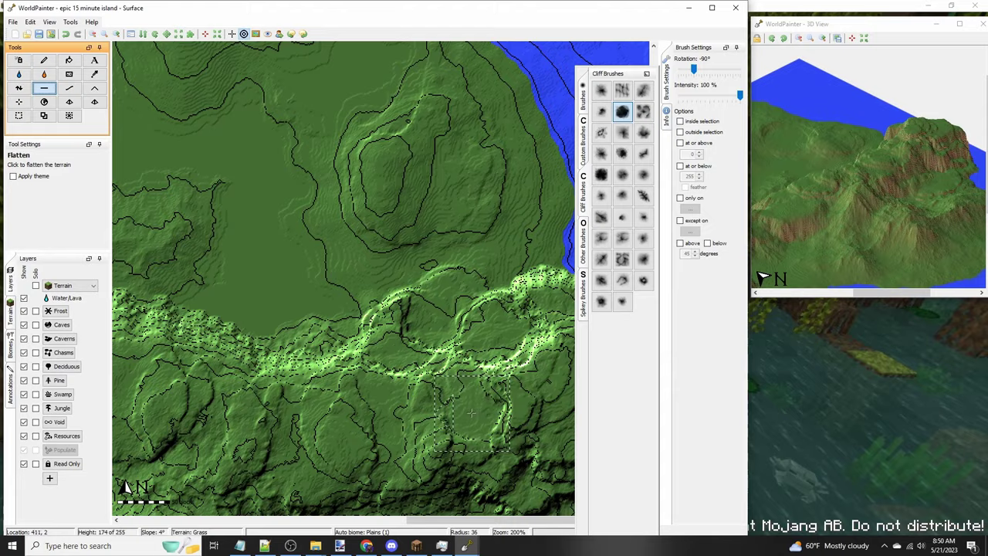
middle_click_drag(507, 396, 373, 338)
left_click(382, 345)
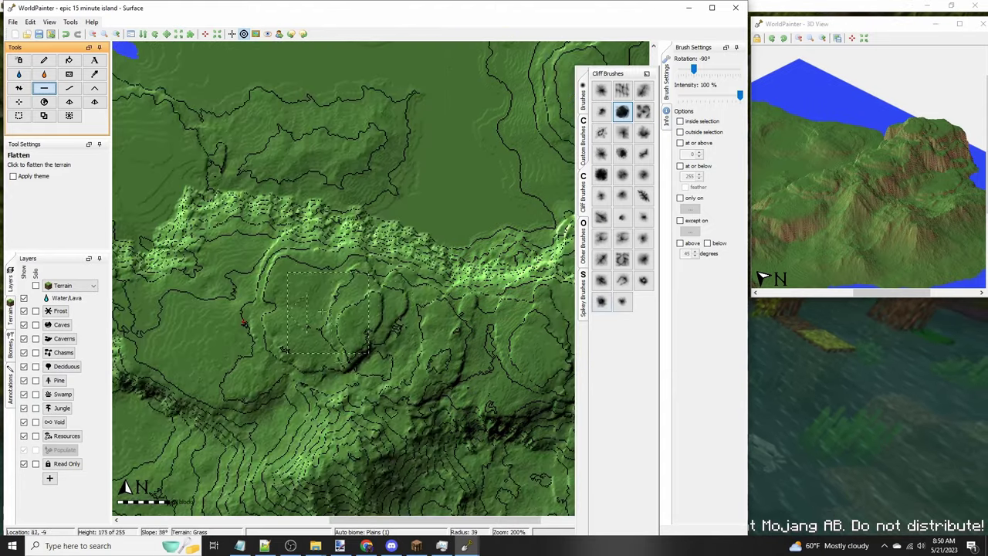
Step: Review the whole island in the map and 3D view, and flatten a terrace on the northeastern hill's eastern end
middle_click_drag(243, 324, 278, 330)
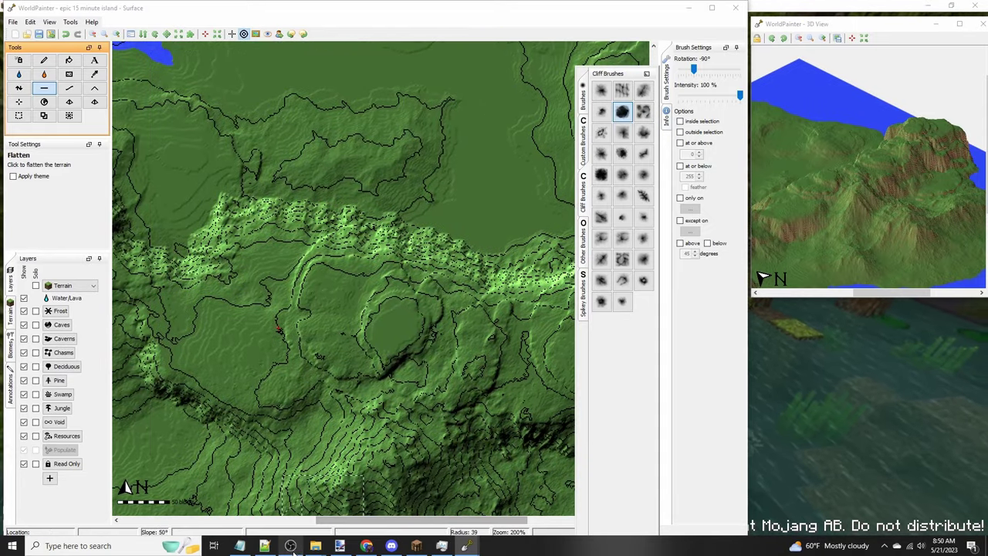
scroll(390, 330, "down", 2)
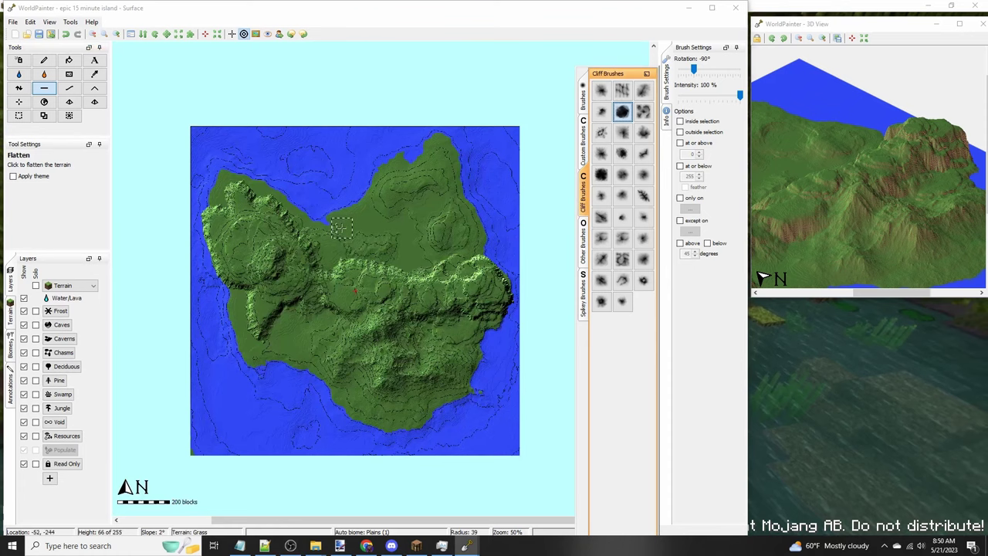
middle_click_drag(329, 275, 337, 268)
middle_click_drag(837, 190, 908, 175)
middle_click_drag(455, 244, 444, 243)
scroll(445, 244, "up", 2)
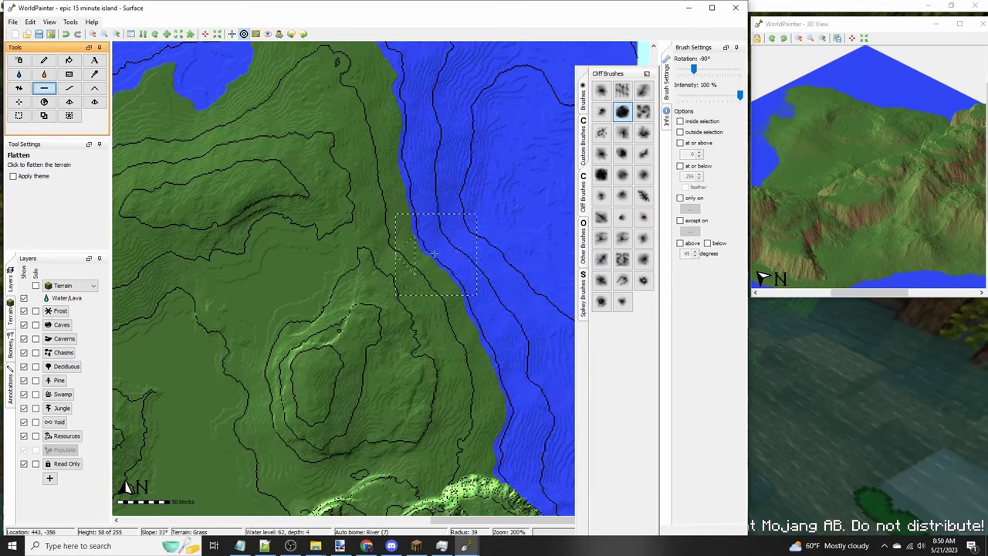
left_click_drag(287, 194, 314, 250)
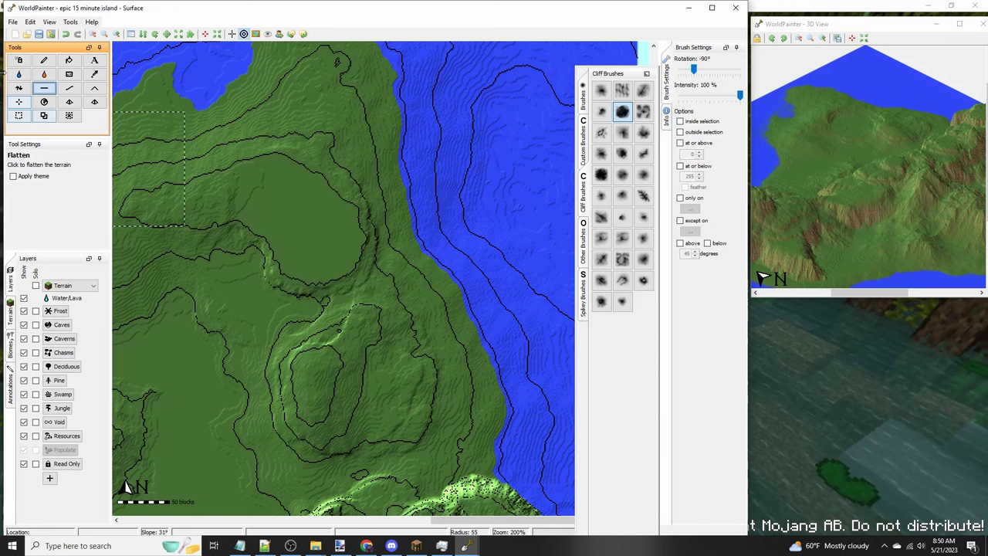
Step: Raise the northeastern headland with the Height tool at radius 86 and flatten it into stepped terraces with the Flatten tool at radius 62
left_click_drag(300, 154, 301, 155)
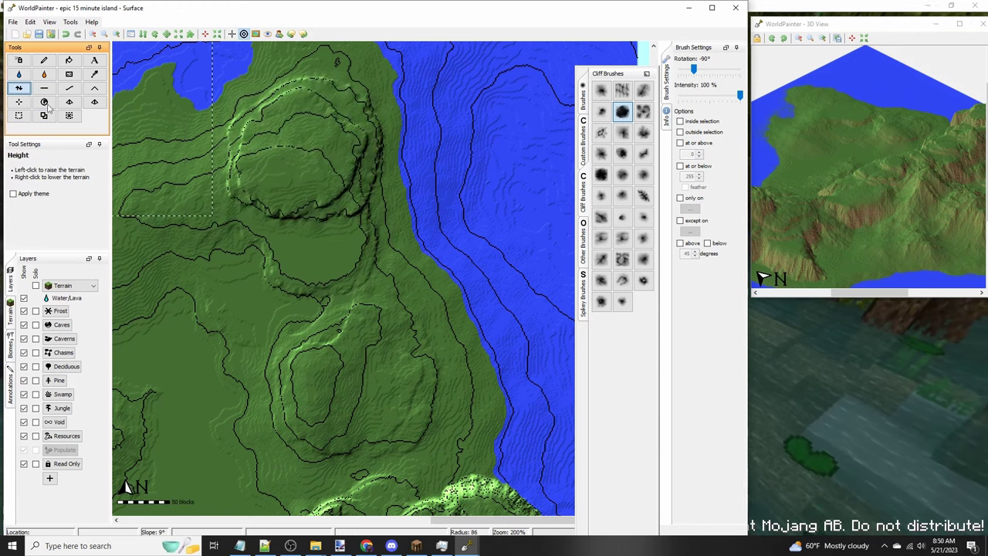
left_click(310, 167)
left_click(311, 103)
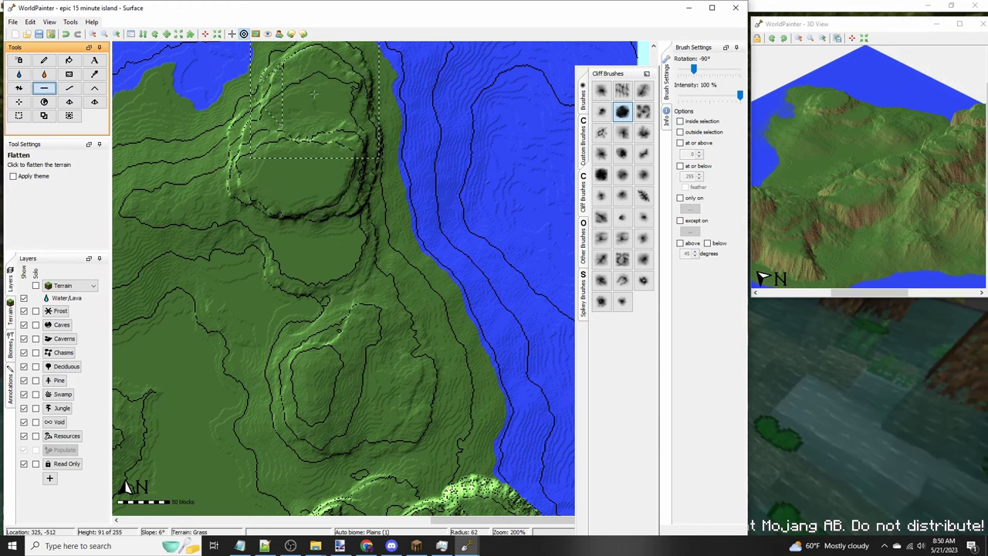
middle_click_drag(322, 106, 366, 239)
left_click_drag(389, 189, 417, 198)
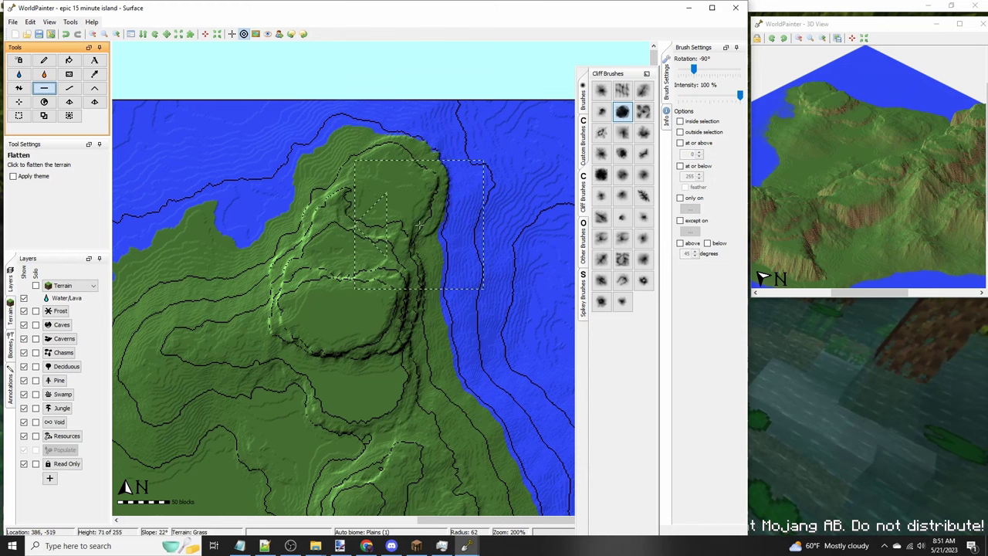
Step: Raise a rocky hill on the southwestern coast with the Height tool and a custom brush at radius 106
scroll(269, 363, "down", 1)
middle_click_drag(270, 362, 465, 190)
middle_click_drag(345, 298, 437, 244)
middle_click_drag(425, 381, 432, 188)
scroll(401, 217, "down", 2)
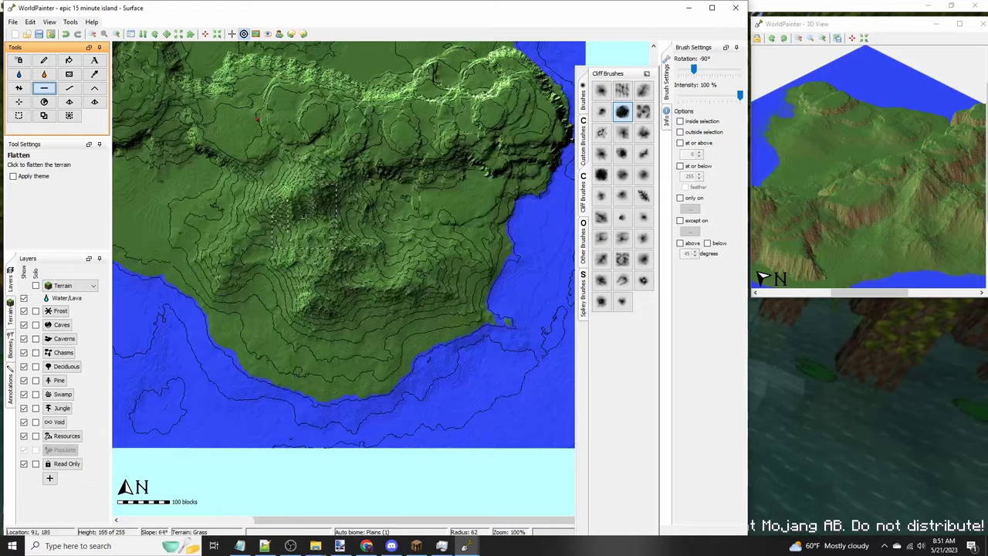
scroll(354, 248, "up", 2)
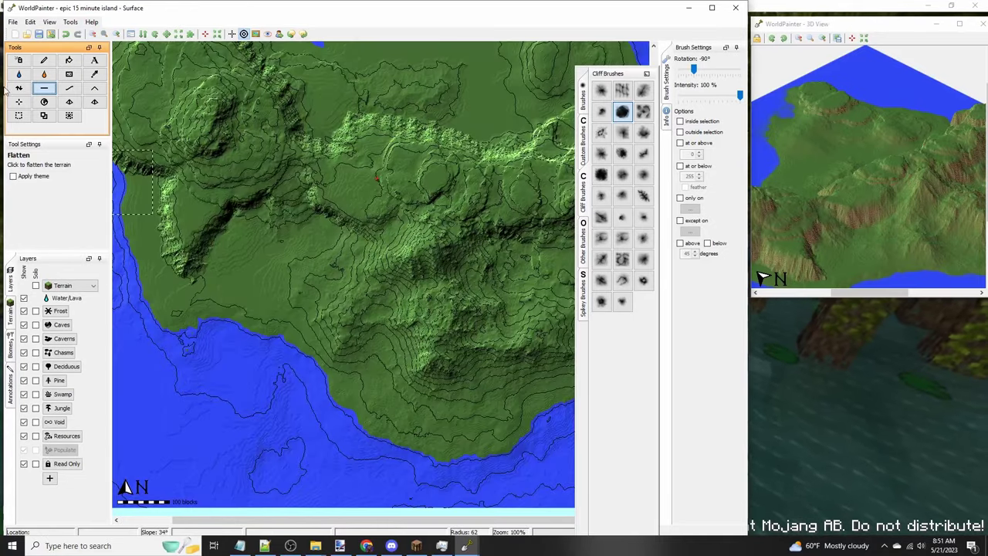
left_click(17, 89)
middle_click_drag(389, 211, 610, 164)
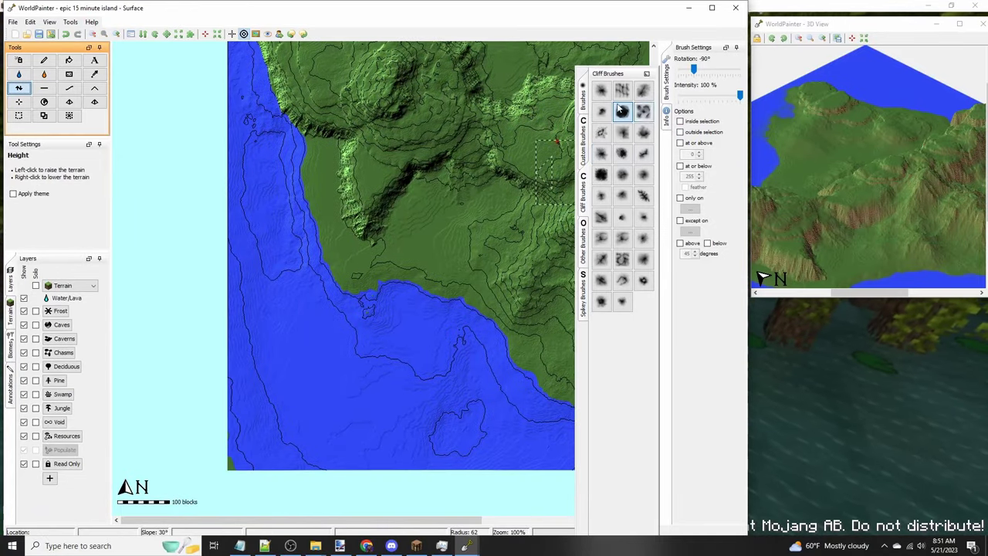
left_click(584, 143)
left_click(601, 112)
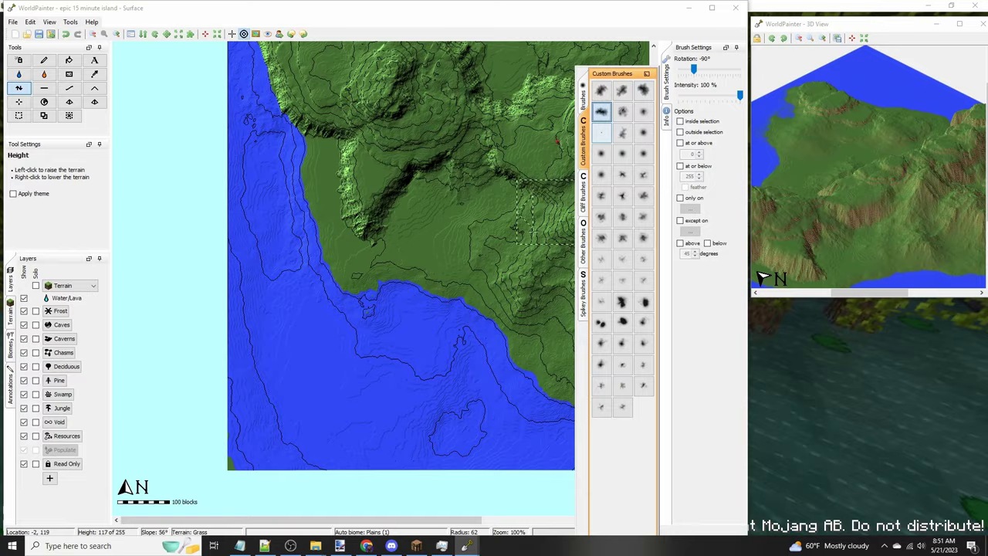
scroll(378, 274, "up", 1)
left_click(485, 329)
middle_click_drag(461, 305, 356, 308)
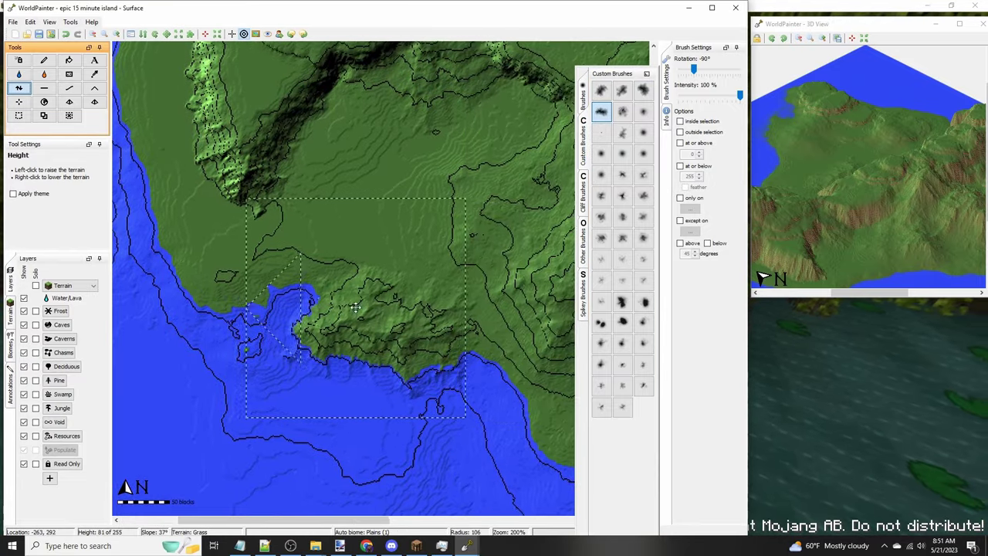
Step: Undo the last hill on the southwestern coast and raise a larger rocky headland there at radius 167 with the brush rotated 15°
key("ctrl+z")
middle_click_drag(427, 308, 373, 306)
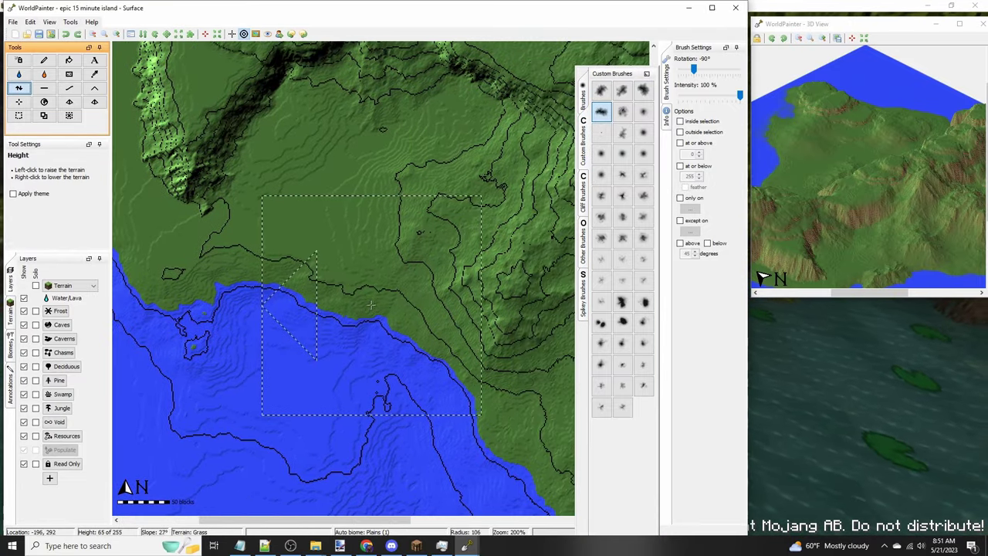
scroll(373, 309, "down", 7, "alt")
scroll(373, 328, "down", 1)
scroll(373, 328, "down", 4)
left_click(370, 326)
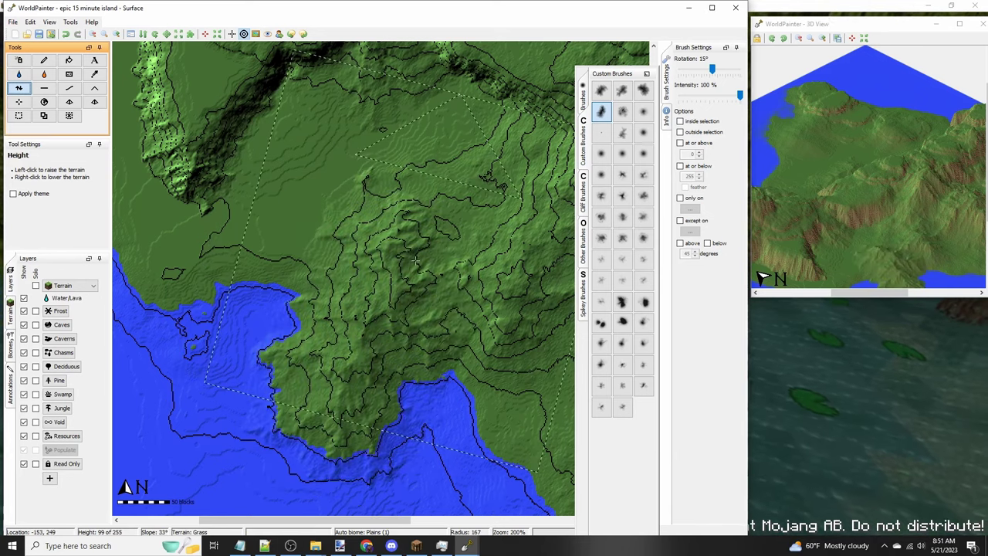
Step: Raise a rugged ridge inland of the southwestern headland with the Height tool at radius 108 and 45° brush rotation
scroll(410, 255, "down", 2, "alt")
scroll(408, 236, "up", 4)
left_click_drag(403, 202, 429, 242)
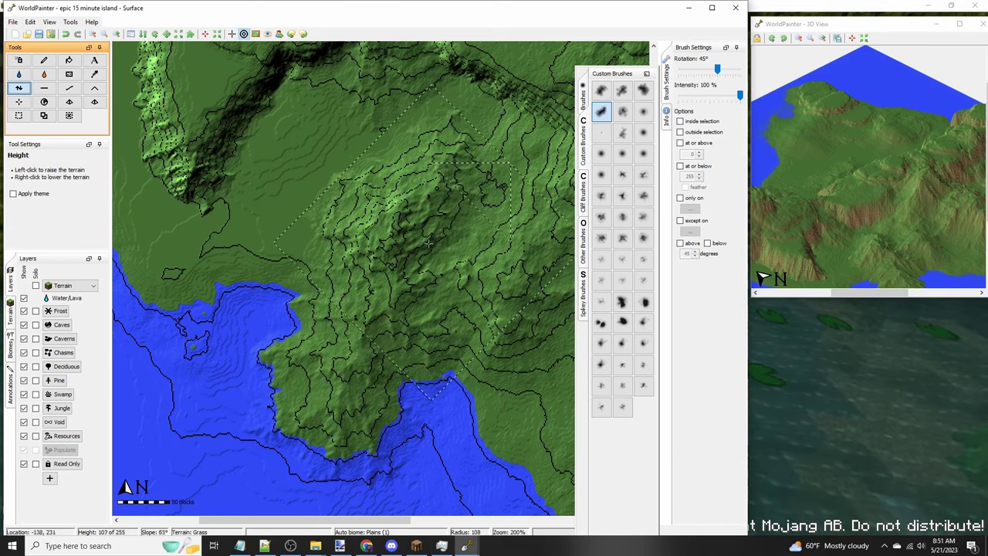
scroll(903, 245, "down", 1)
left_click(901, 233)
Step: Raise a small separate island in the sea off the southwestern coast with another custom brush at about radius 106
middle_click_drag(254, 390, 469, 235)
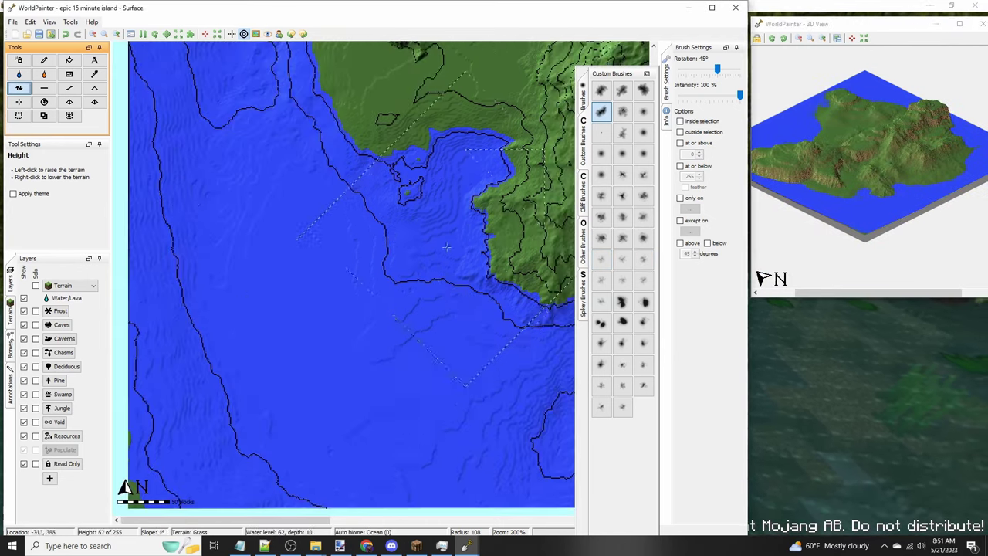
left_click(642, 93)
scroll(303, 348, "down", 1)
mouse_move(300, 350)
left_mouse_down()
mouse_move(246, 327)
mouse_move(223, 362)
mouse_move(263, 402)
mouse_move(430, 467)
left_mouse_up()
scroll(457, 380, "up", 1)
scroll(463, 377, "down", 1, "ctrl")
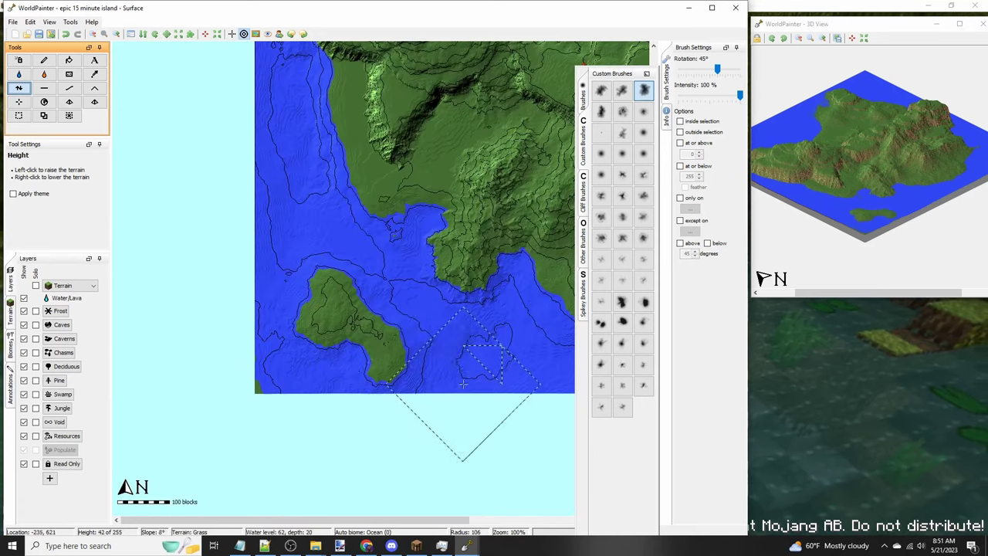
scroll(456, 374, "up", 1, "ctrl")
Step: Flatten and broaden the small southwestern island with the Flatten tool at radius 76
left_click(41, 91)
scroll(405, 377, "up", 3)
mouse_move(401, 378)
left_mouse_down()
mouse_move(329, 394)
mouse_move(289, 317)
mouse_move(362, 424)
mouse_move(398, 418)
left_mouse_up()
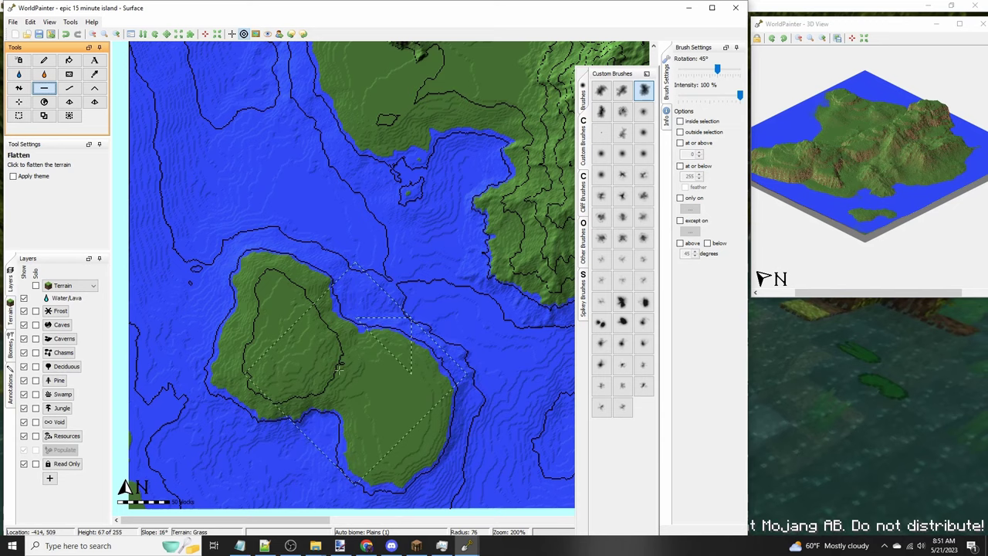
mouse_move(339, 369)
left_mouse_down()
mouse_move(362, 409)
mouse_move(405, 308)
left_mouse_up()
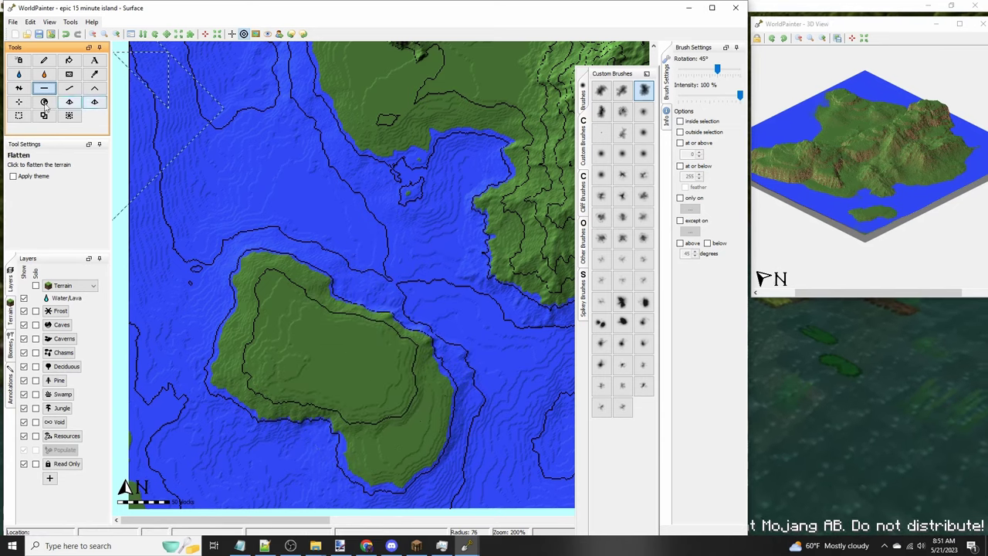
Step: Raise a low mound in the middle of the small island with the Height tool at radius 76
left_click(19, 88)
left_click(334, 349)
scroll(431, 262, "down", 1, "ctrl")
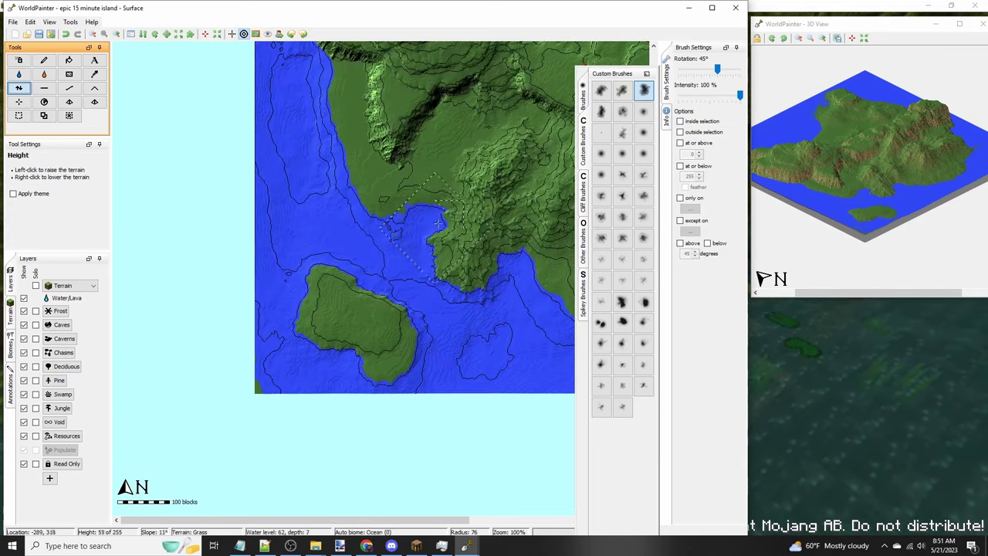
middle_click_drag(426, 214, 408, 256)
scroll(374, 415, "up", 2, "ctrl")
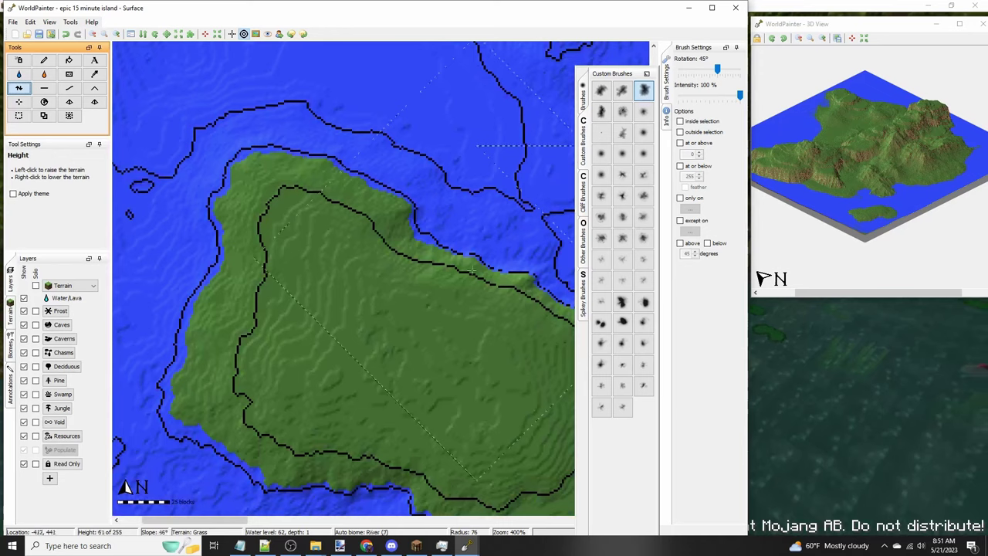
Step: Flatten the mound into a terrace along the small island's northeastern shore with the Flatten tool and a round soft custom brush
left_click(45, 88)
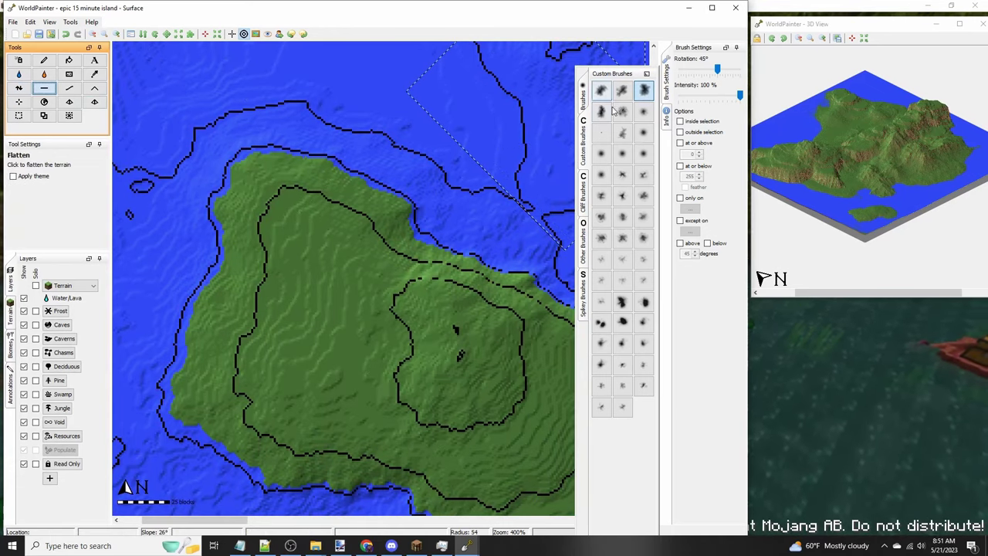
left_click(643, 153)
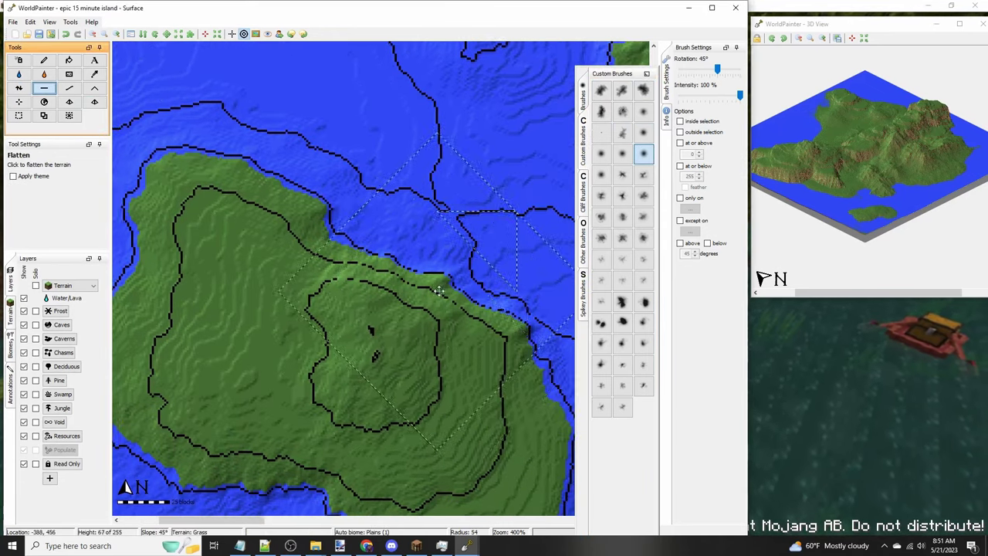
left_click_drag(452, 341, 334, 273)
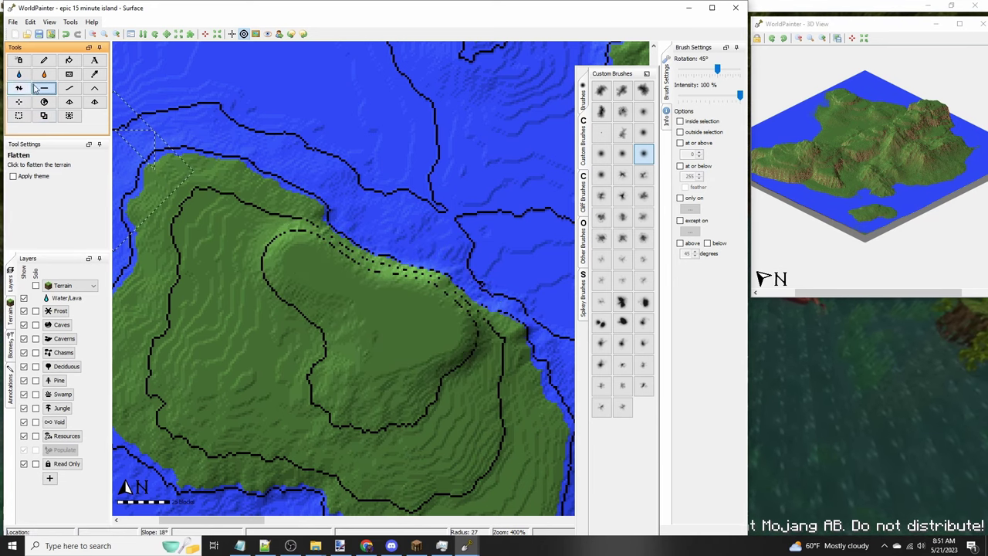
Step: Extend the small island's terrace at both ends and give it cliff edges using the Flatten tool and a cliff brush at radius 25
left_click(584, 130)
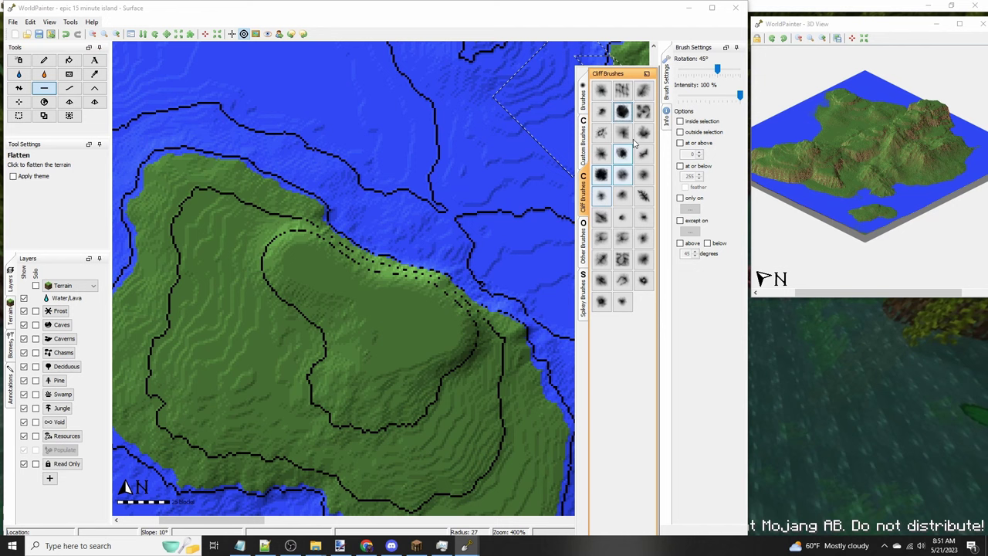
mouse_move(475, 340)
left_mouse_down()
mouse_move(386, 278)
mouse_move(321, 265)
mouse_move(384, 300)
left_mouse_up()
scroll(480, 356, "up", 1)
left_click_drag(480, 356, 482, 354)
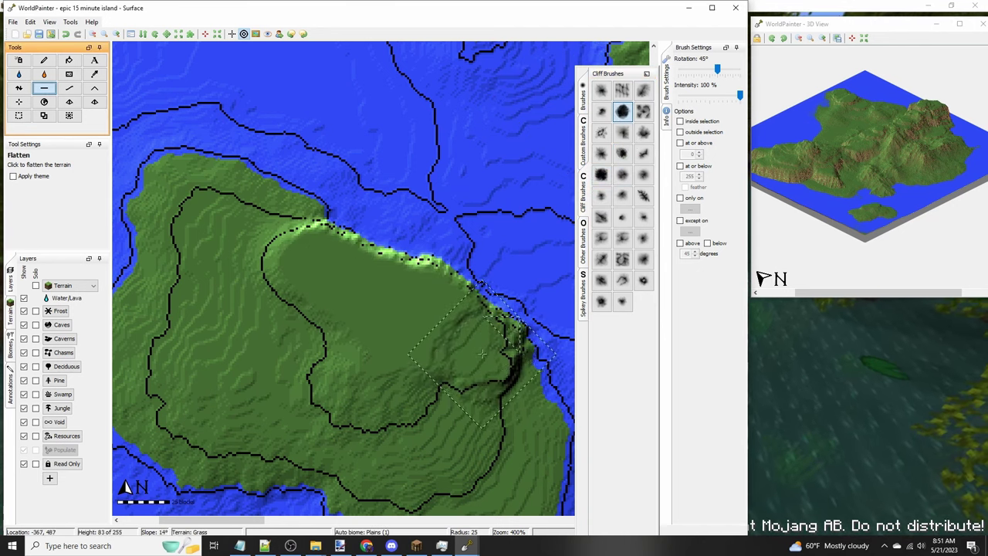
left_click(492, 391)
left_click(293, 300)
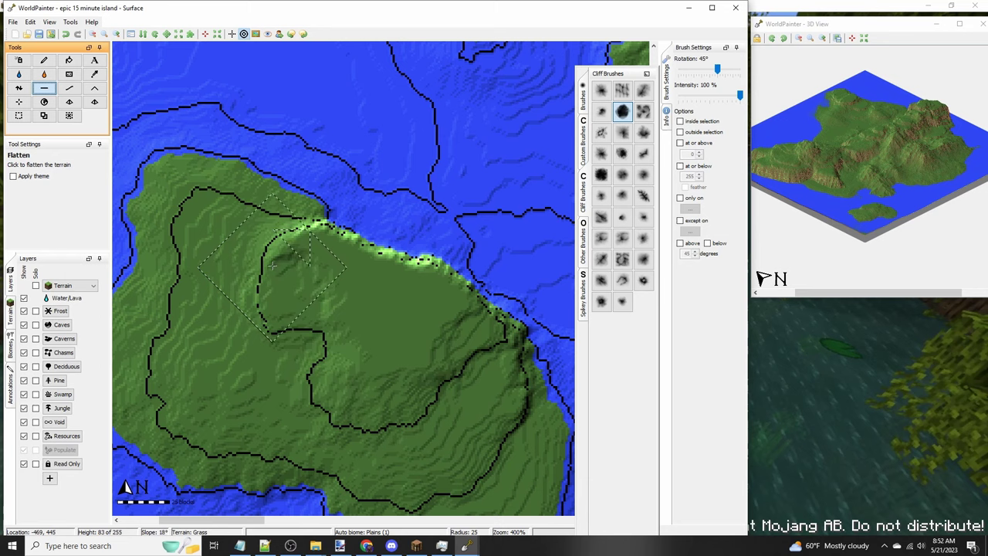
left_click(270, 249)
Step: Raise the middle of the small island's terrace with the Height tool and the cliff brush
scroll(358, 328, "down", 12)
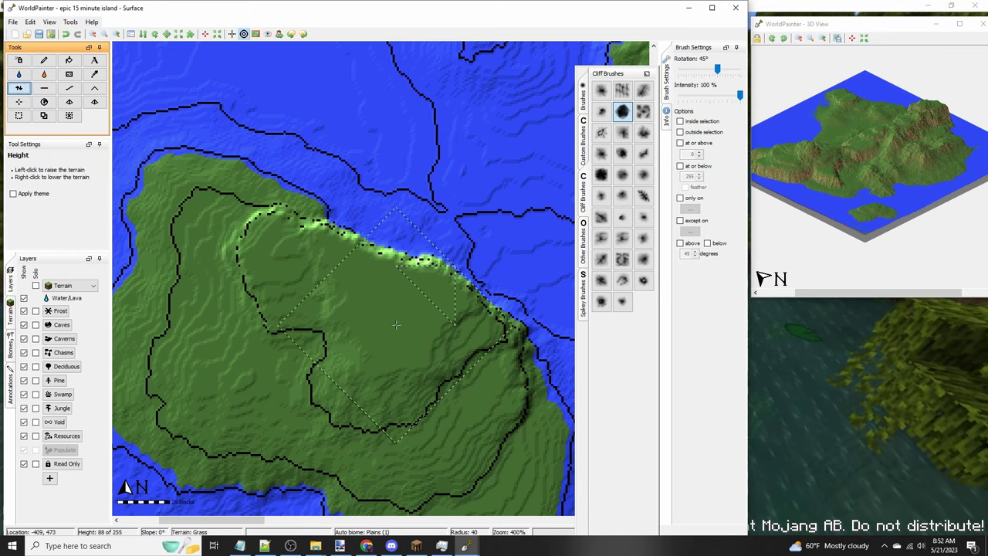
left_click(361, 326)
scroll(444, 316, "down", 3)
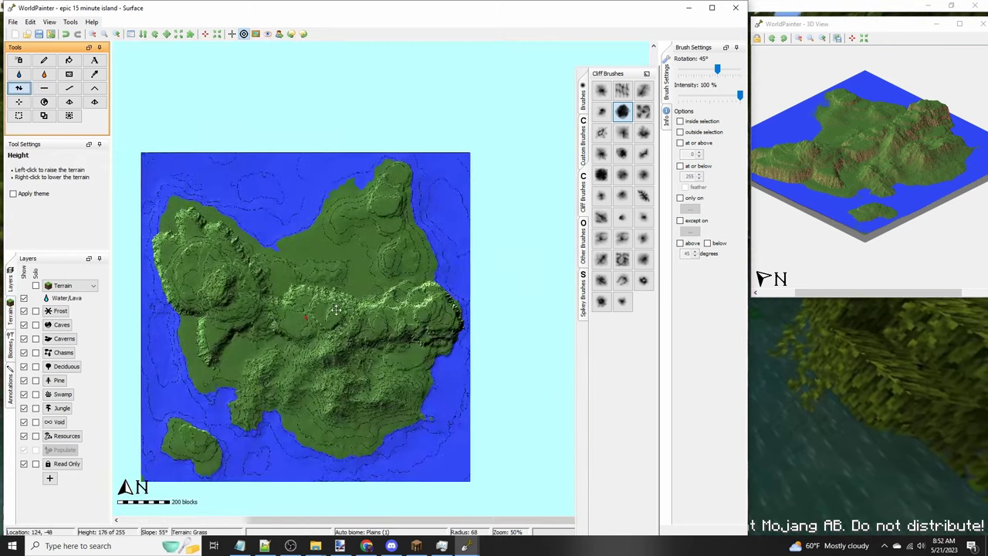
Step: Carve a river from the northern bay southeast across the plain by lowering terrain with a custom brush at about radius 45
middle_click_drag(336, 310, 334, 317)
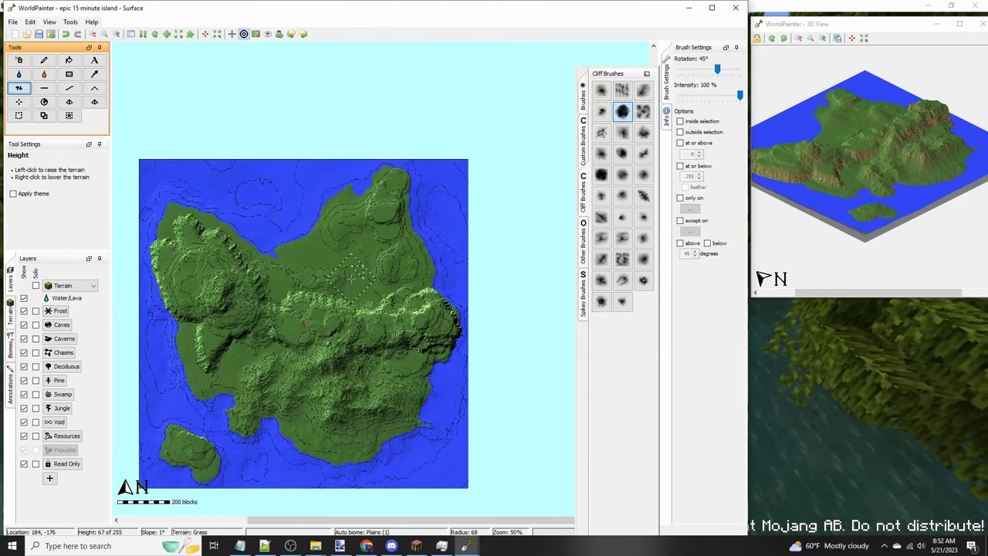
scroll(425, 264, "up", 3)
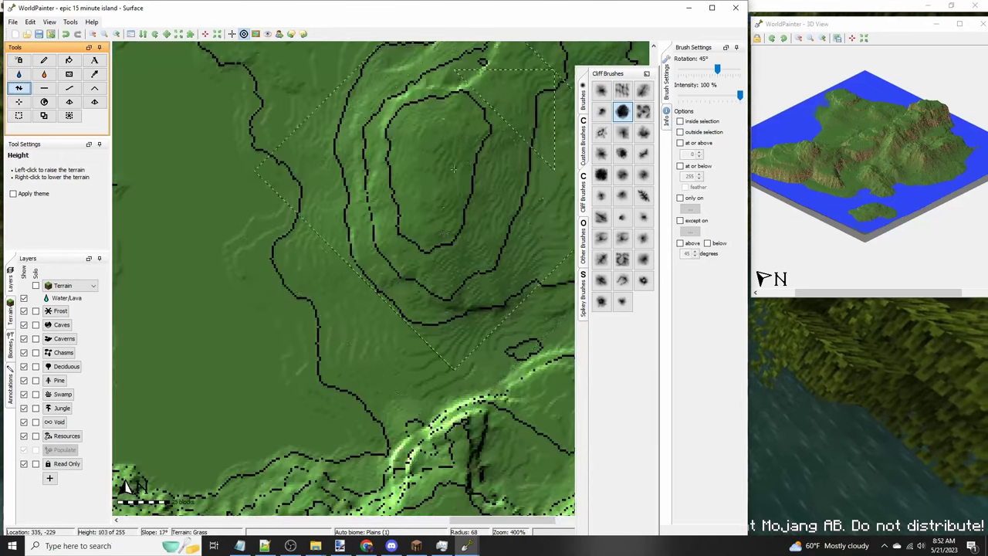
left_click(586, 122)
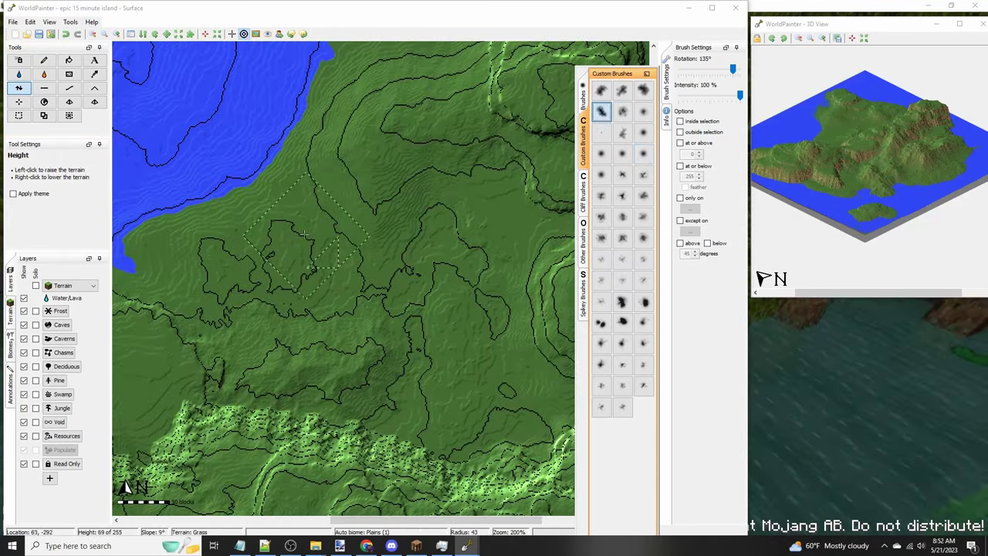
right_click_drag(282, 214, 298, 226)
mouse_move(334, 273)
right_mouse_down()
mouse_move(317, 255)
mouse_move(444, 332)
mouse_move(464, 373)
mouse_move(430, 377)
right_mouse_up()
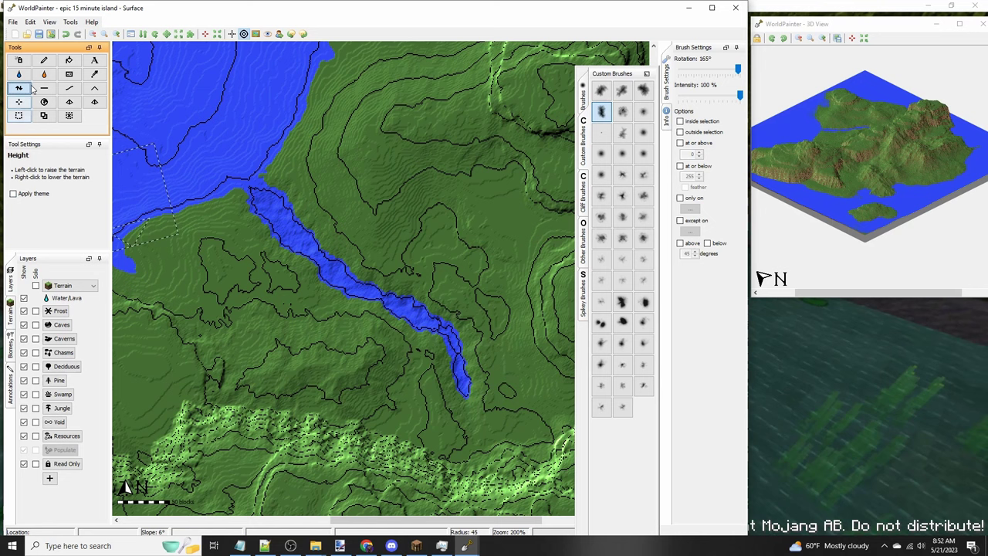
Step: Create a lake at the river's southeastern end with the Flatten tool and a cliff brush at radius 99
left_click(585, 135)
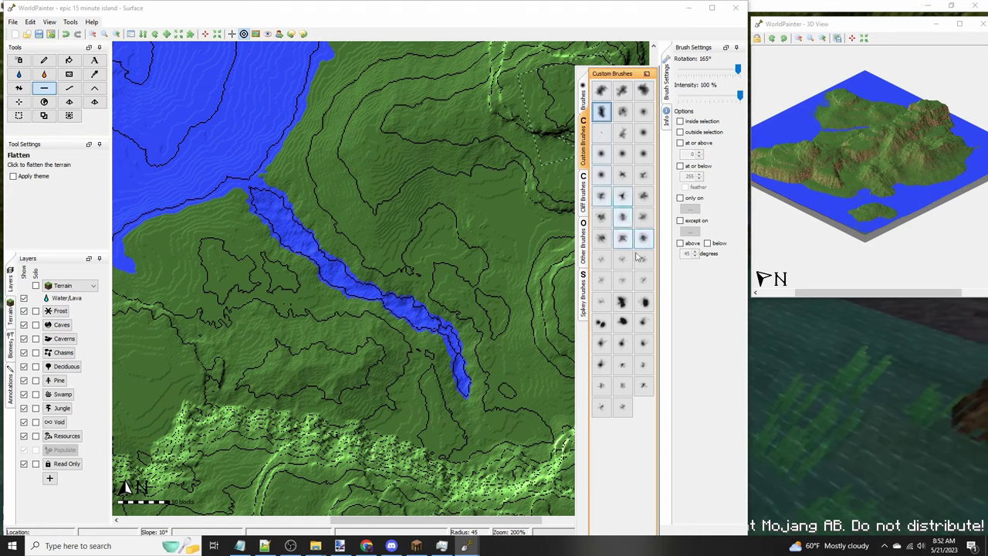
left_click(585, 203)
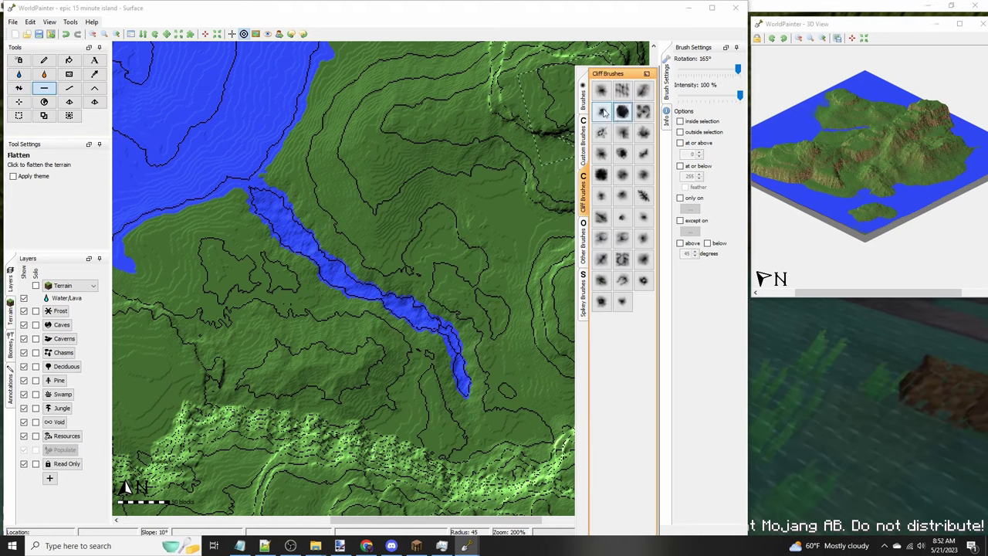
scroll(464, 266, "down", 4)
left_click(460, 377)
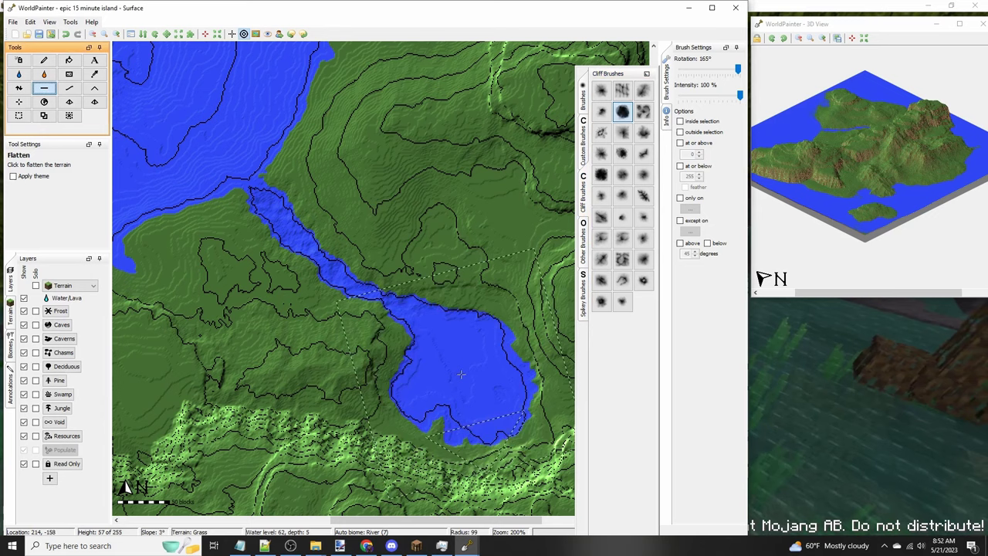
scroll(346, 357, "up", 1)
left_click(353, 363)
scroll(425, 379, "up", 4)
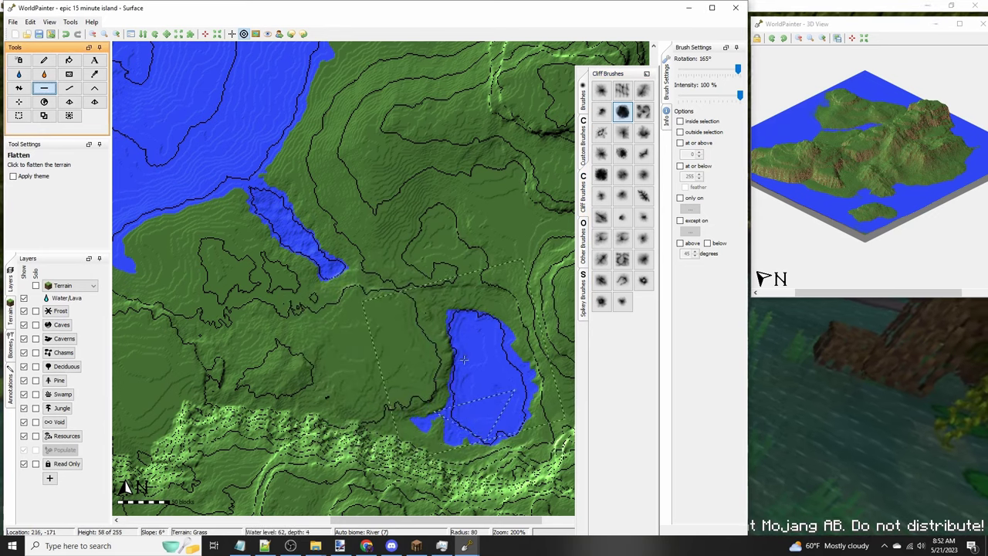
key("ctrl+z")
Step: Extend the lake northwest to the river at radius 57 and northward at radius 48 with the Flatten tool
mouse_move(407, 376)
left_mouse_down()
mouse_move(390, 386)
mouse_move(369, 369)
mouse_move(380, 334)
left_mouse_up()
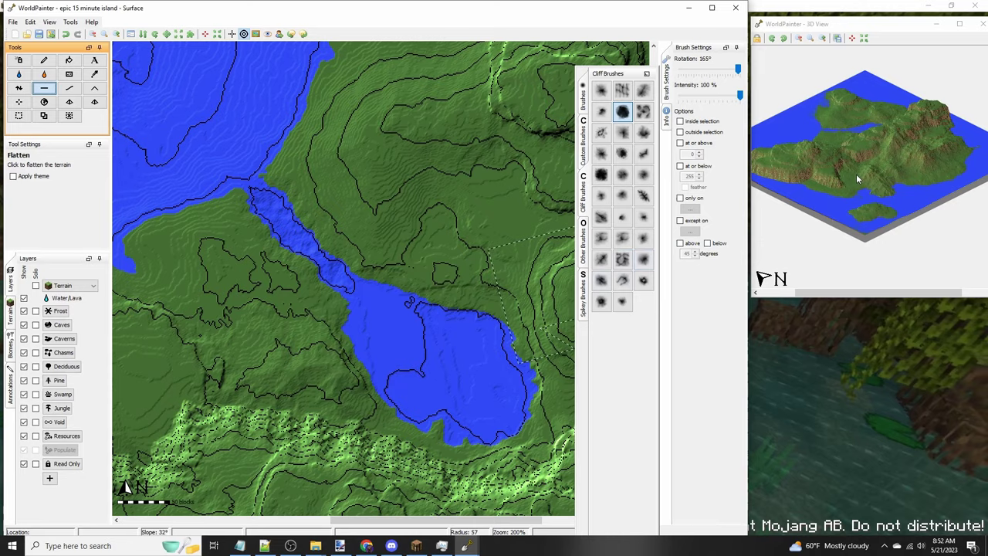
scroll(450, 331, "down", 2, "ctrl")
scroll(416, 305, "up", 3, "ctrl")
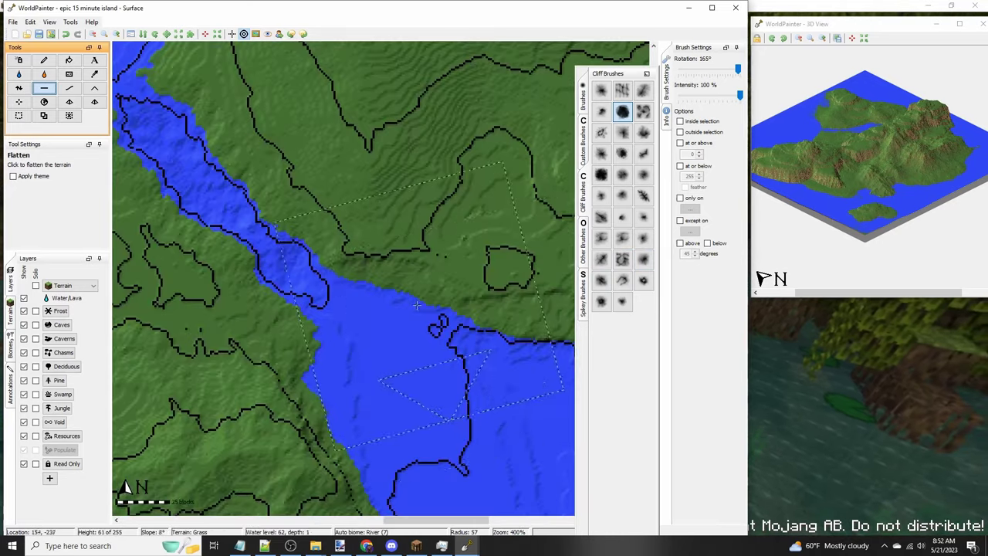
scroll(477, 342, "down", 1, "ctrl")
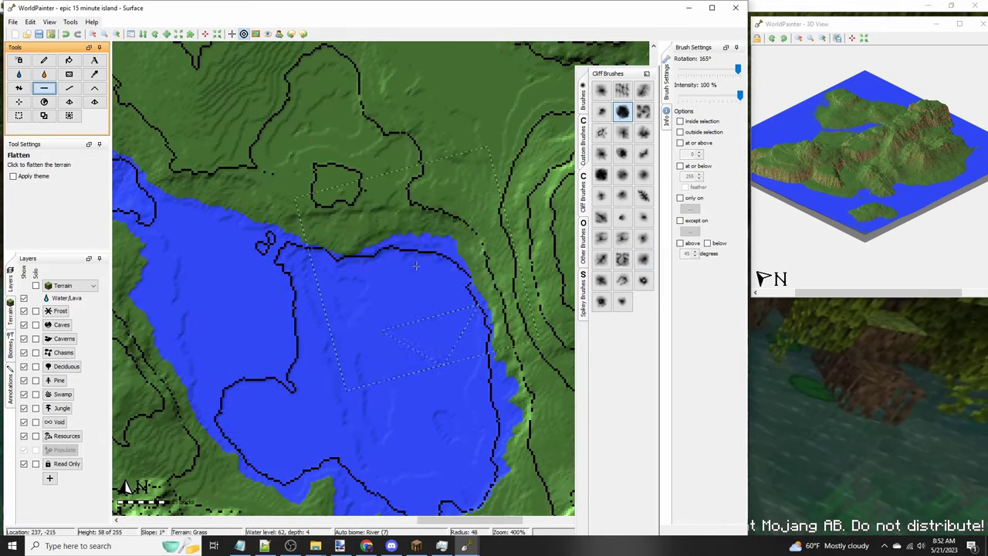
scroll(457, 186, "up", 1, "ctrl")
Step: Reshape the lake's northern shore with the Flatten tool and a custom brush at radius 48, rotating the brush to 75°
left_click(583, 101)
left_click(601, 91)
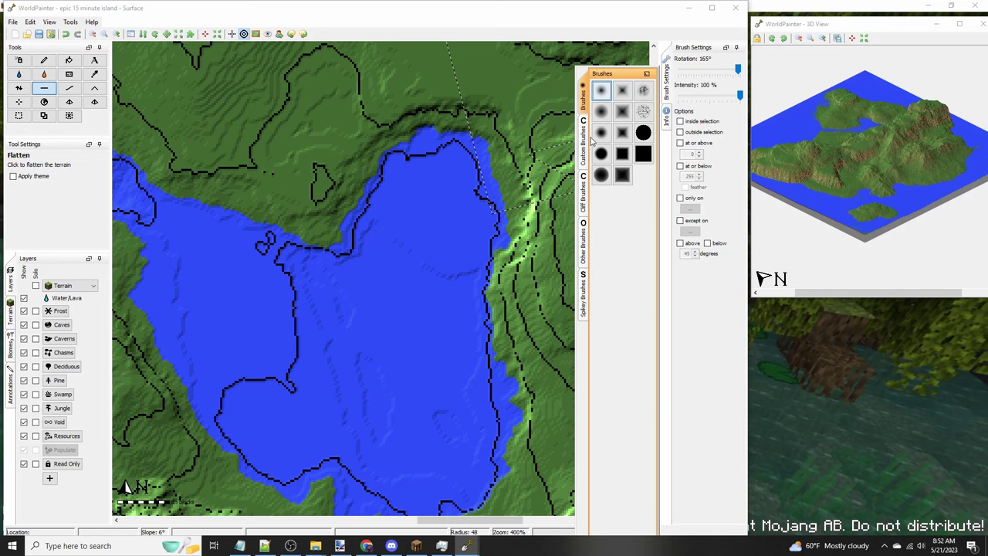
left_click(585, 141)
left_click(648, 91)
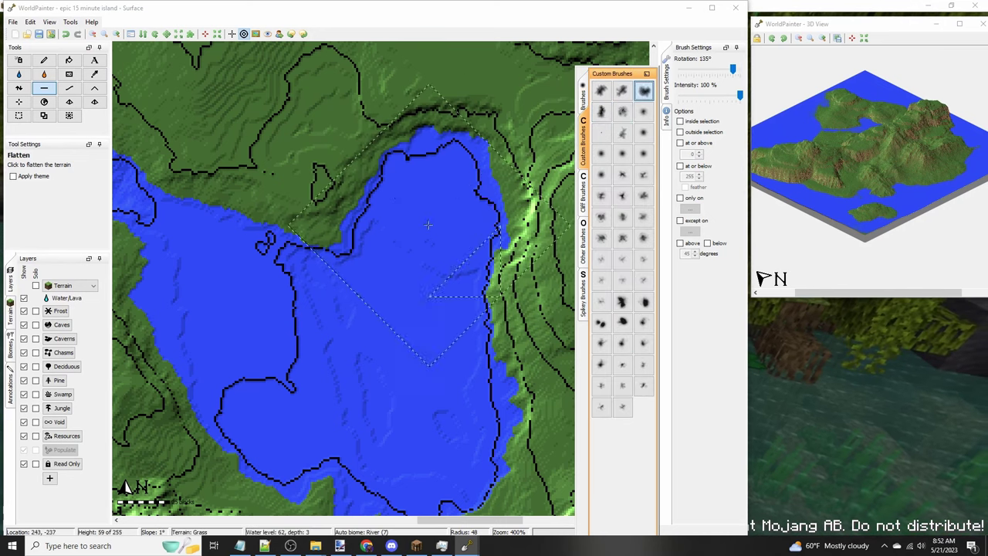
left_click(384, 131)
left_click_drag(384, 132, 457, 130)
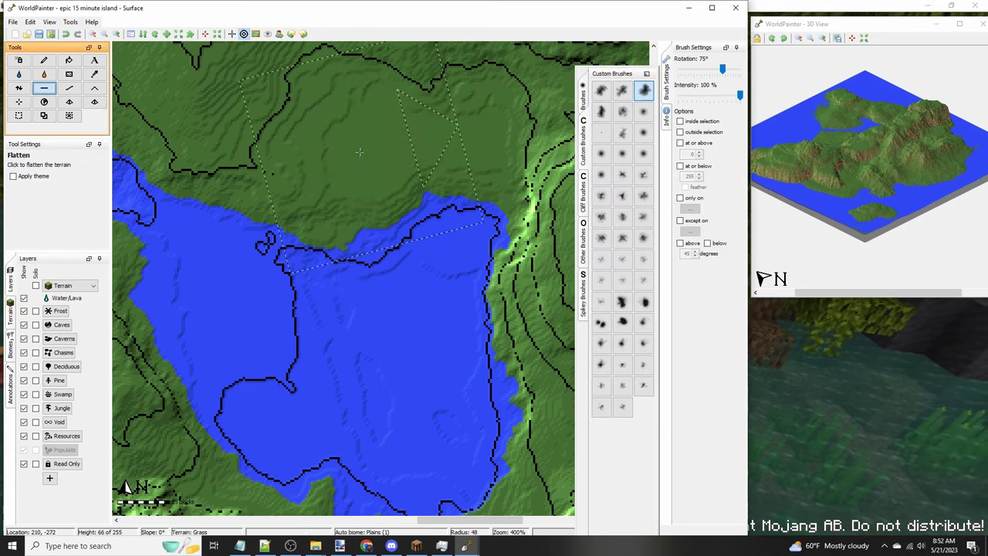
left_click_drag(422, 253, 445, 217)
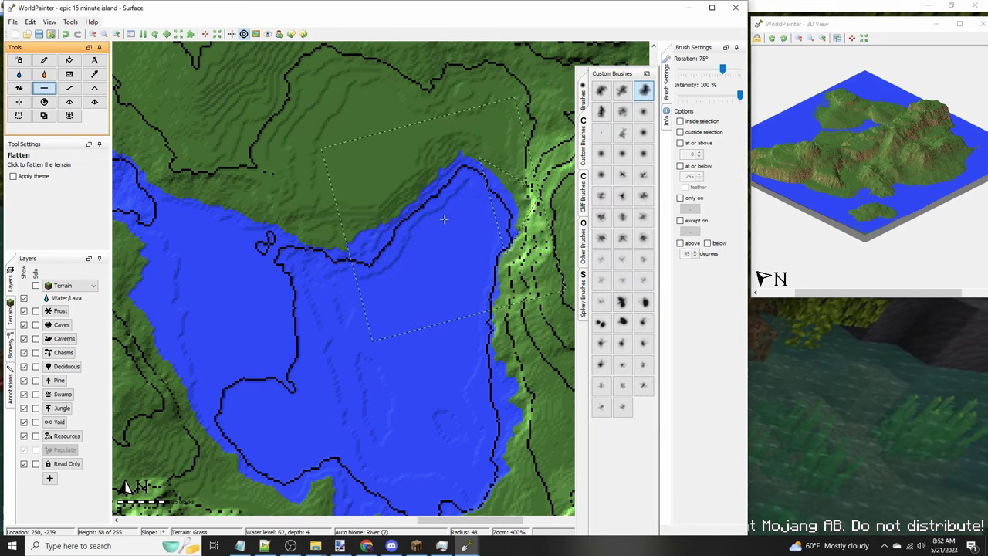
Step: Lower the lake bed and the river junction with the Height tool at about radius 64
left_click(18, 88)
scroll(386, 332, "down", 5)
mouse_move(397, 347)
right_mouse_down()
mouse_move(294, 316)
mouse_move(236, 282)
right_mouse_up()
mouse_move(277, 256)
middle_mouse_down()
mouse_move(353, 269)
mouse_move(566, 337)
middle_mouse_up()
scroll(299, 222, "up", 2)
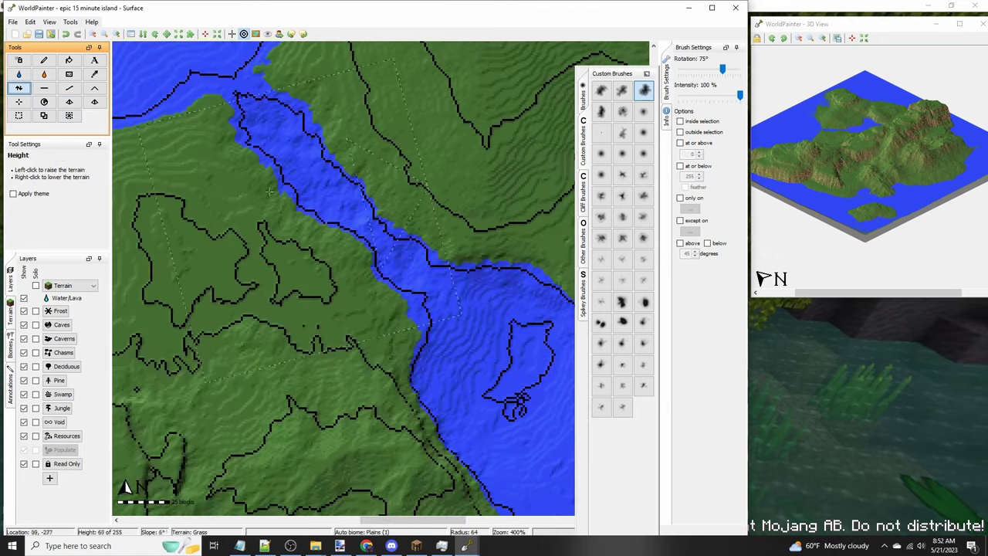
Step: Fill in most of the river channel between the lake and the northern bay with the Flatten tool
left_click(44, 87)
scroll(301, 236, "up", 3)
left_click_drag(305, 237, 174, 108)
Step: Carve a narrow inlet from the northern bay along the filled river course with the Height tool at radius 28
right_click_drag(316, 101, 262, 91)
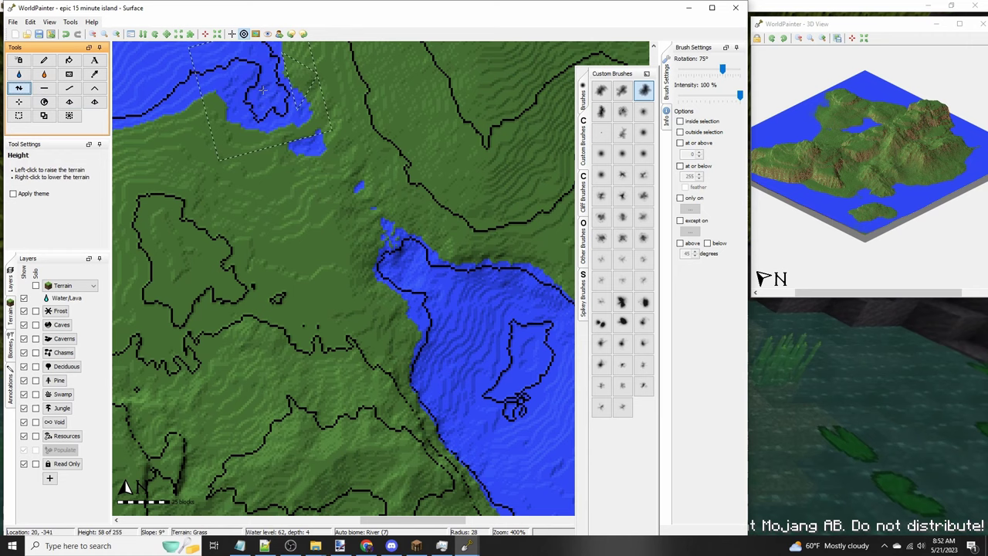
mouse_move(313, 139)
right_mouse_down()
mouse_move(401, 231)
mouse_move(303, 118)
right_mouse_up()
scroll(303, 118, "down", 3)
scroll(393, 230, "down", 3, "ctrl")
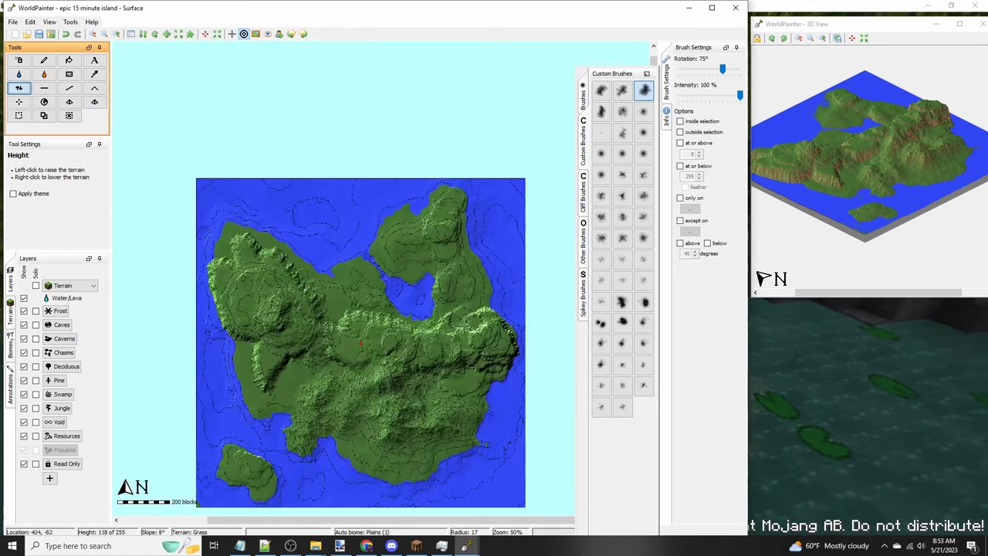
middle_click_drag(439, 324, 421, 271)
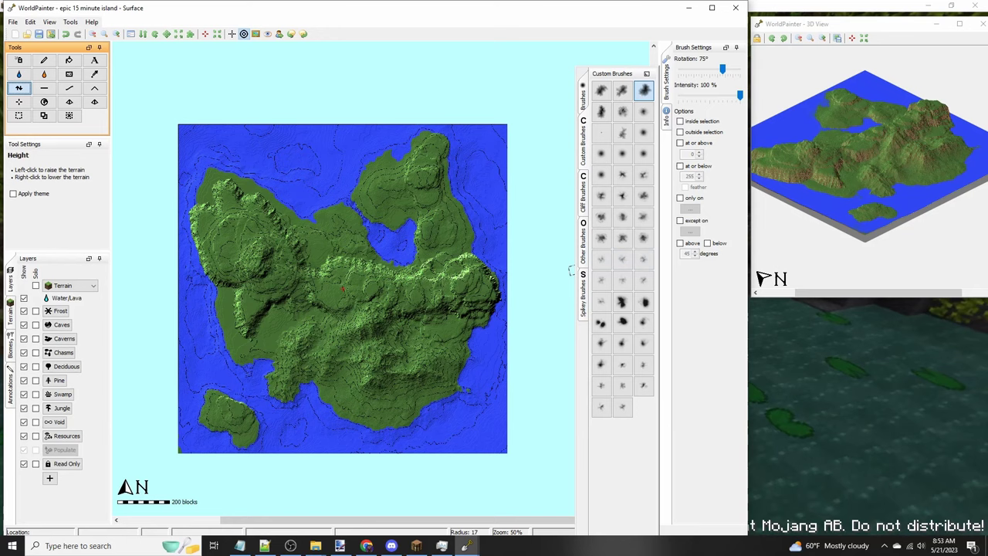
left_click(290, 546)
left_click(572, 270)
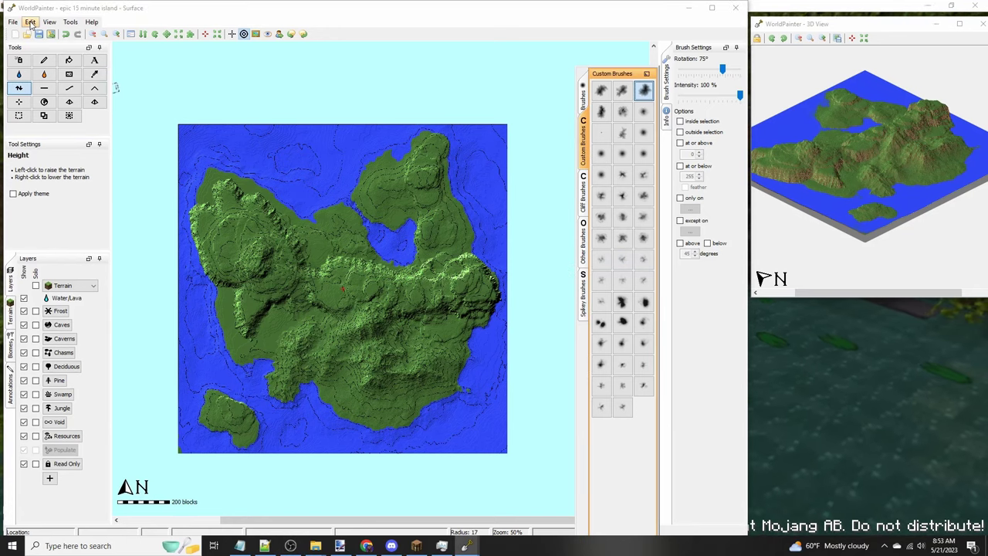
middle_click_drag(250, 221, 286, 186)
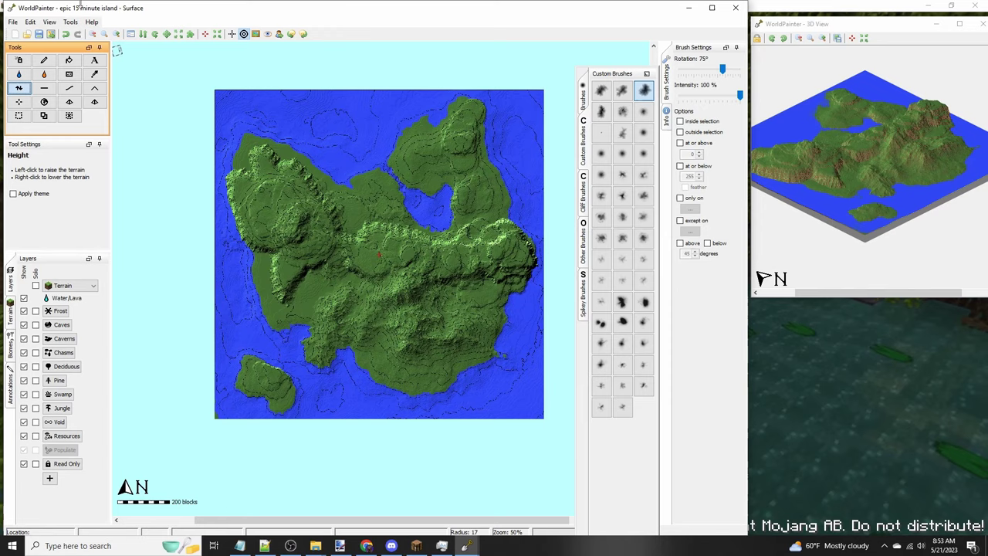
Step: Terrace the western face of the southwestern ridge using the Flatten tool with a round cliff brush at about radius 36
scroll(357, 253, "up", 2)
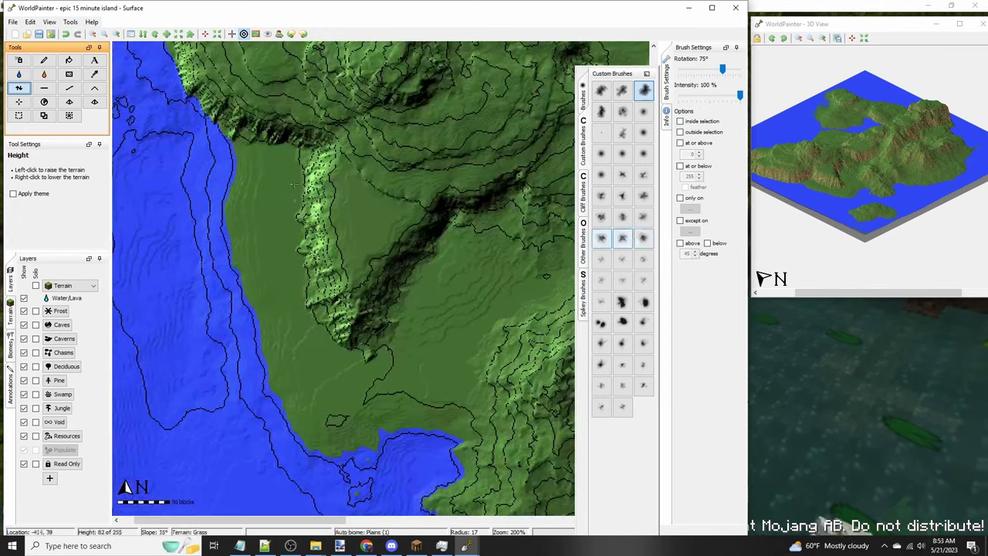
left_click(45, 87)
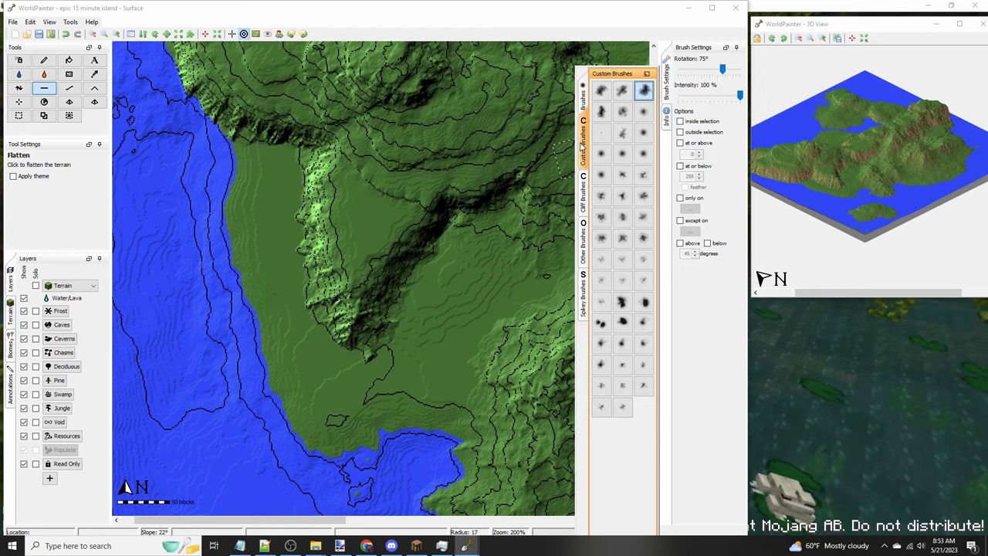
mouse_move(587, 213)
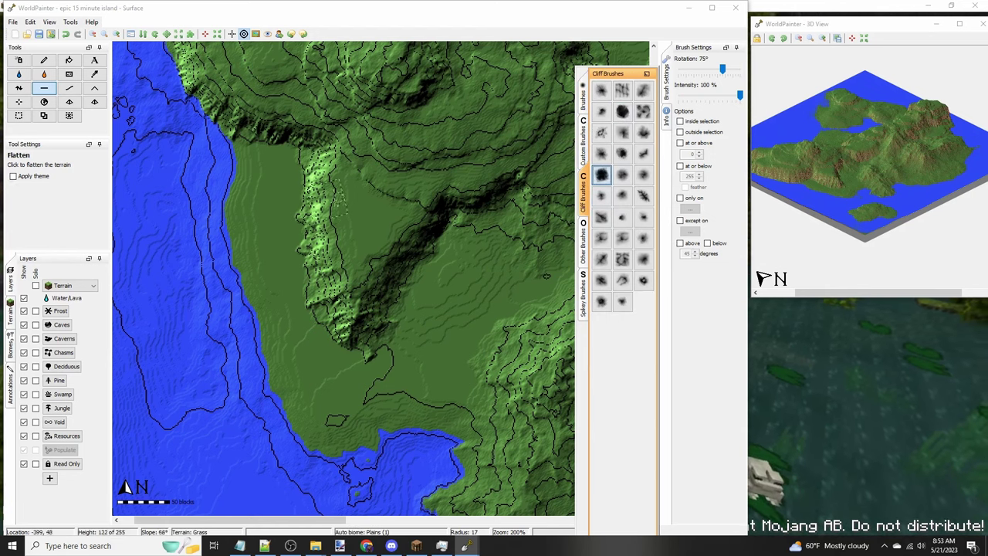
left_click(623, 113)
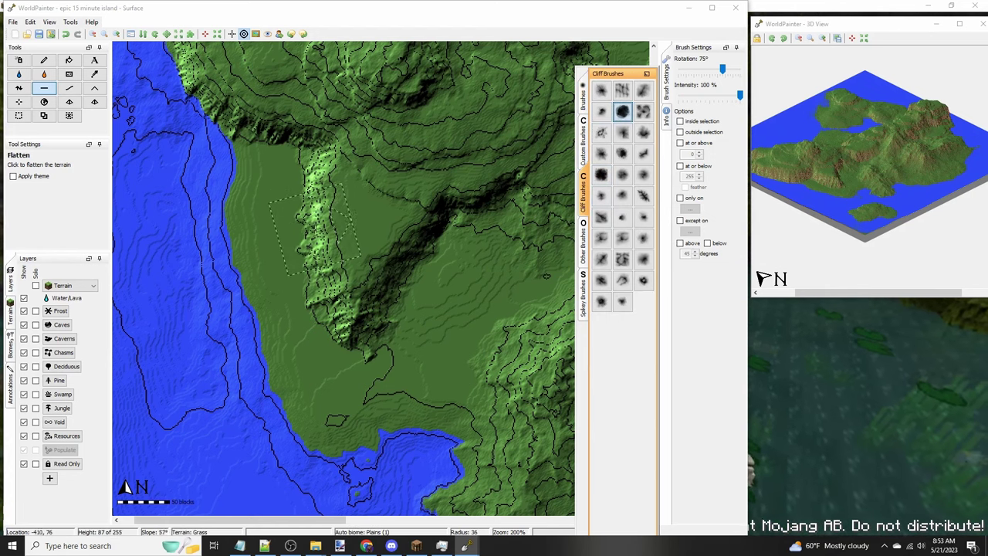
mouse_move(315, 233)
left_mouse_down()
mouse_move(307, 178)
mouse_move(314, 268)
mouse_move(351, 245)
mouse_move(355, 213)
left_mouse_up()
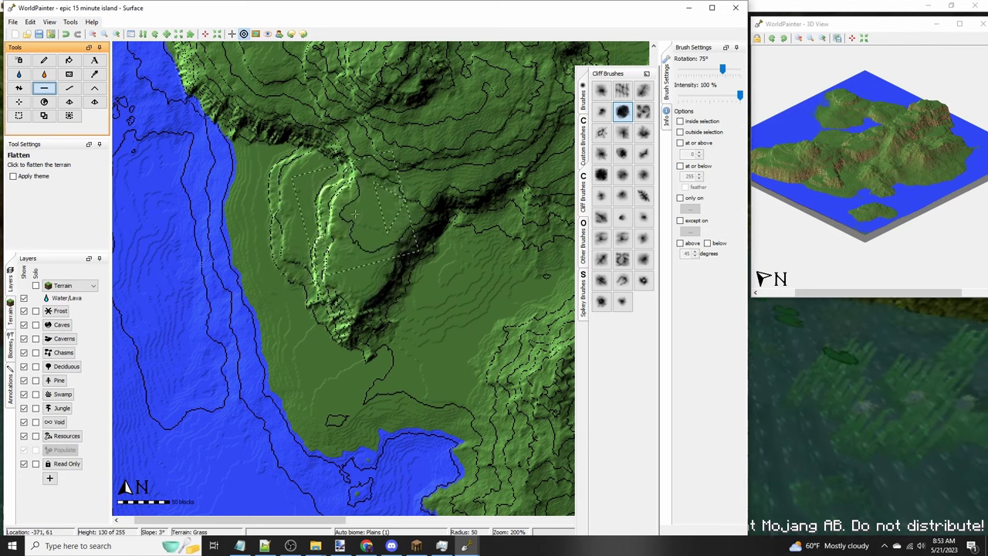
Step: Flatten the ridge's eastern slope and southern tip into stepped ledges, using the cliff brush at radius 45 and 32
mouse_move(353, 175)
left_mouse_down()
mouse_move(436, 179)
mouse_move(455, 224)
mouse_move(448, 239)
left_mouse_up()
left_click_drag(413, 268, 398, 341)
left_click_drag(361, 263, 388, 233)
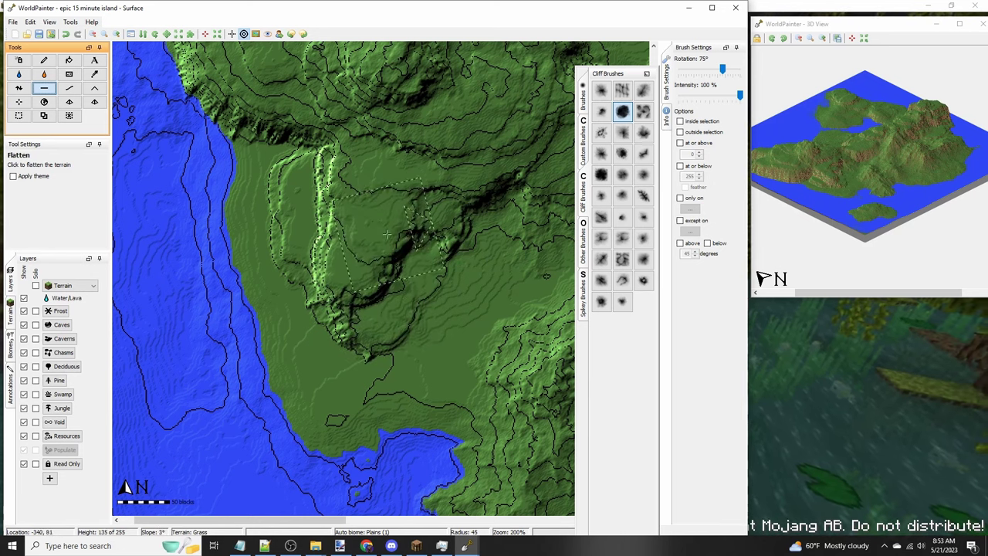
mouse_move(359, 351)
left_mouse_down()
mouse_move(360, 313)
mouse_move(344, 288)
mouse_move(349, 301)
left_mouse_up()
scroll(343, 276, "down", 3)
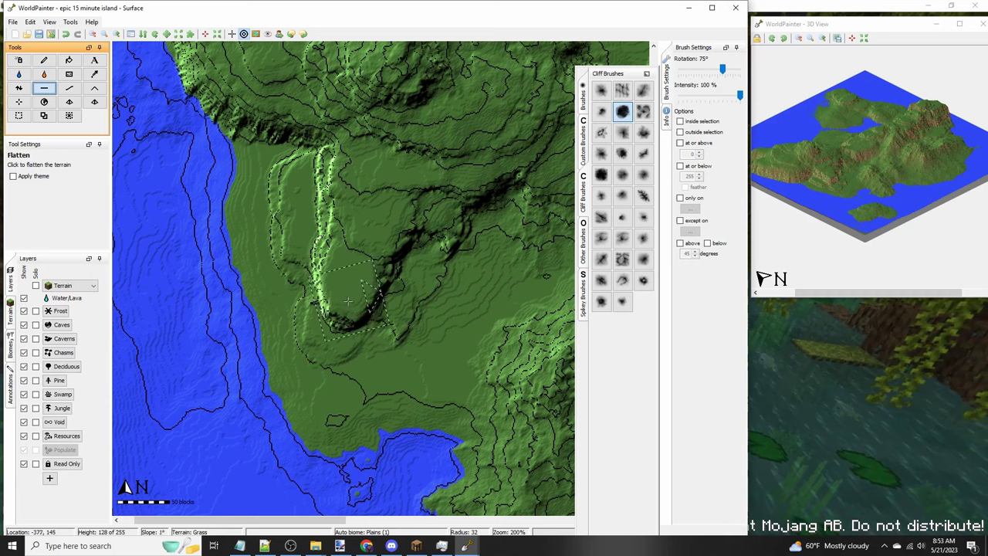
scroll(388, 243, "down", 2, "ctrl")
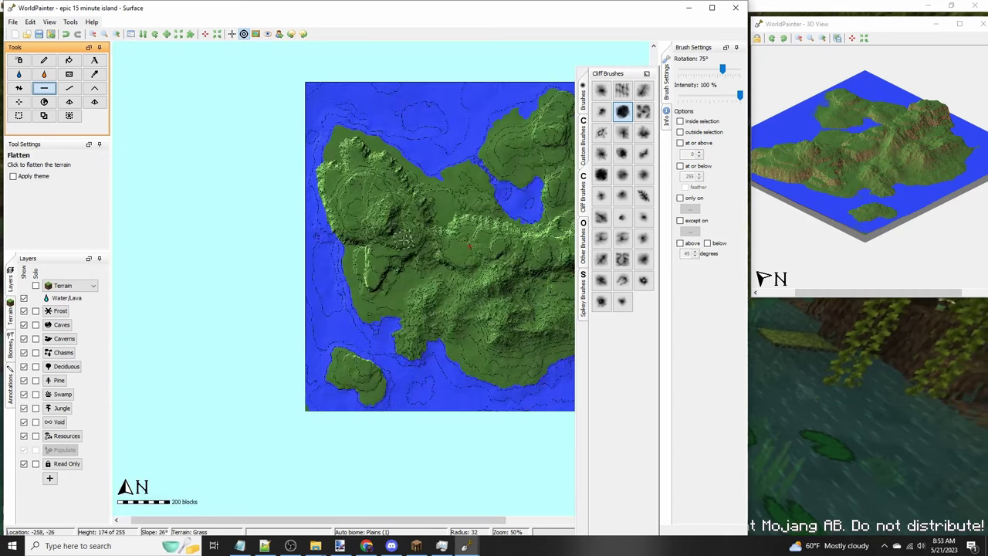
scroll(882, 169, "up", 1)
left_click_drag(915, 207, 882, 182)
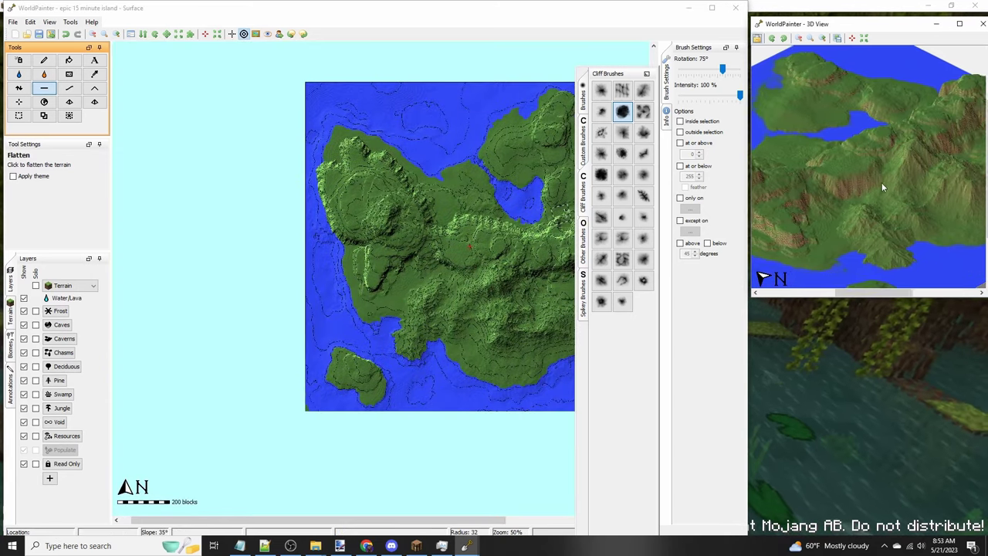
middle_click_drag(536, 180, 447, 205)
scroll(959, 158, "down", 1)
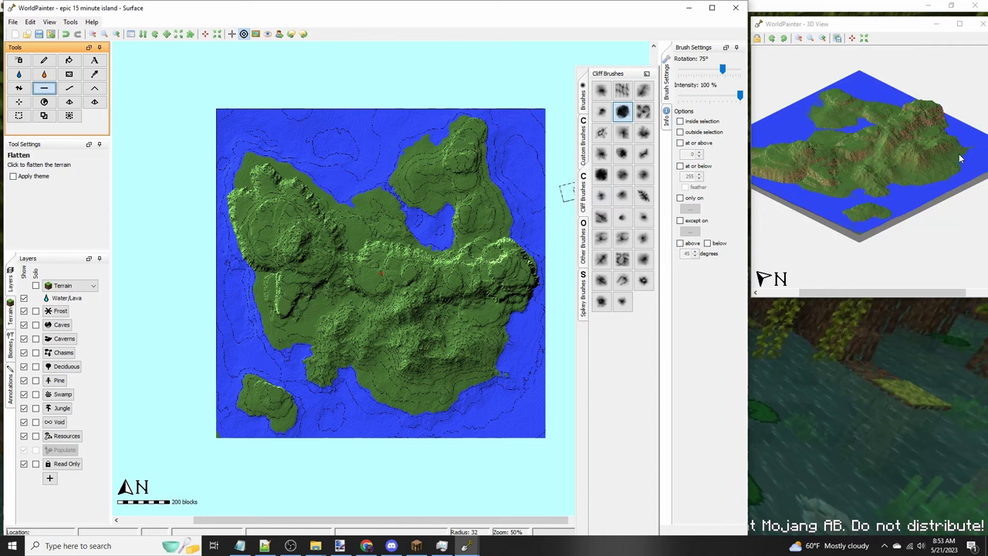
Step: Open Global Operations and choose Rock as the terrain type to fill with
left_click(30, 21)
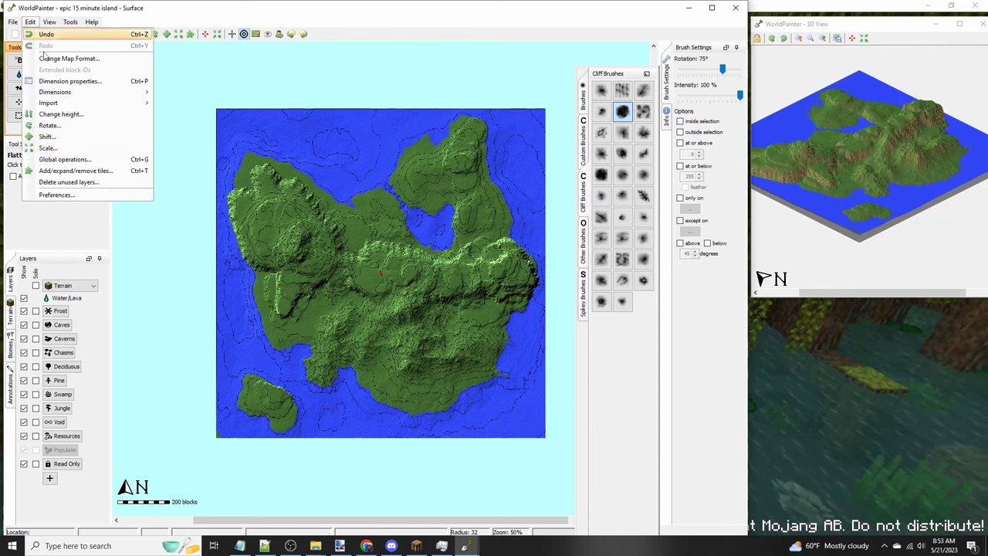
left_click(77, 160)
left_click(253, 188)
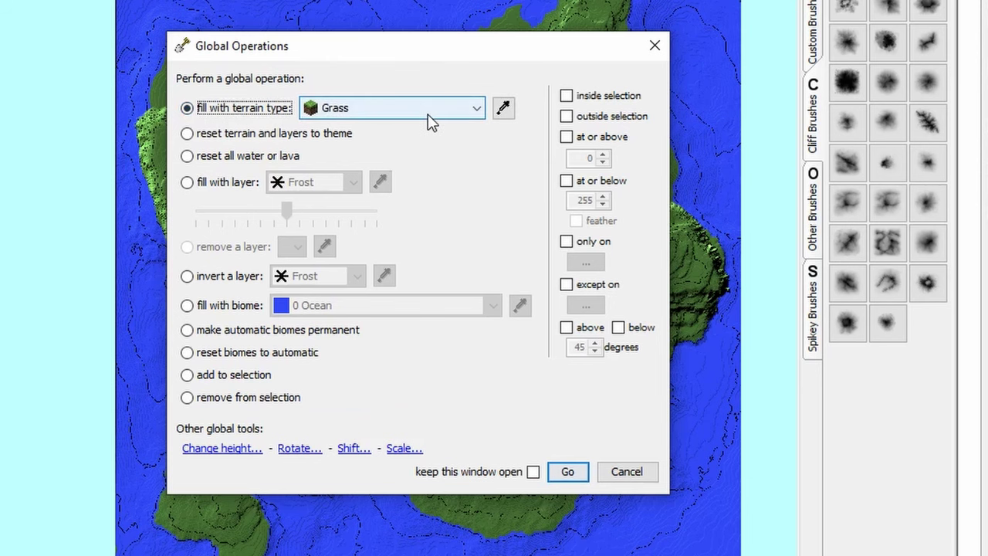
left_click(429, 115)
key("r")
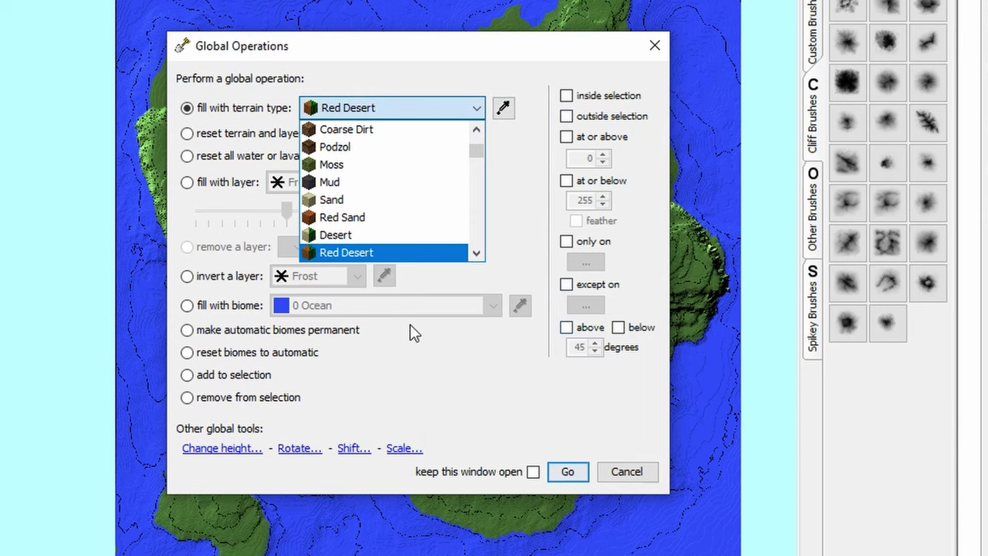
key("r")
key("r")
key("r")
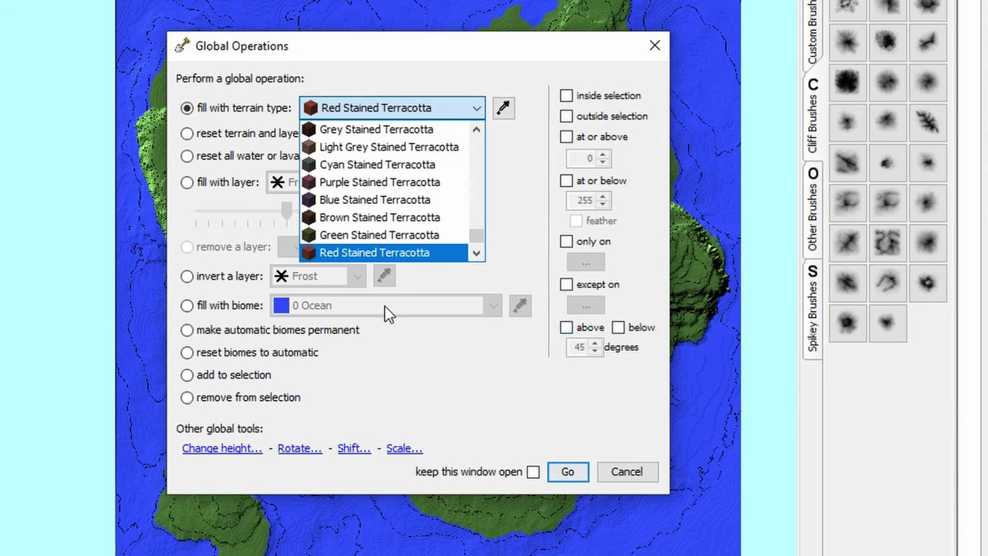
key("r")
key("r")
key("r")
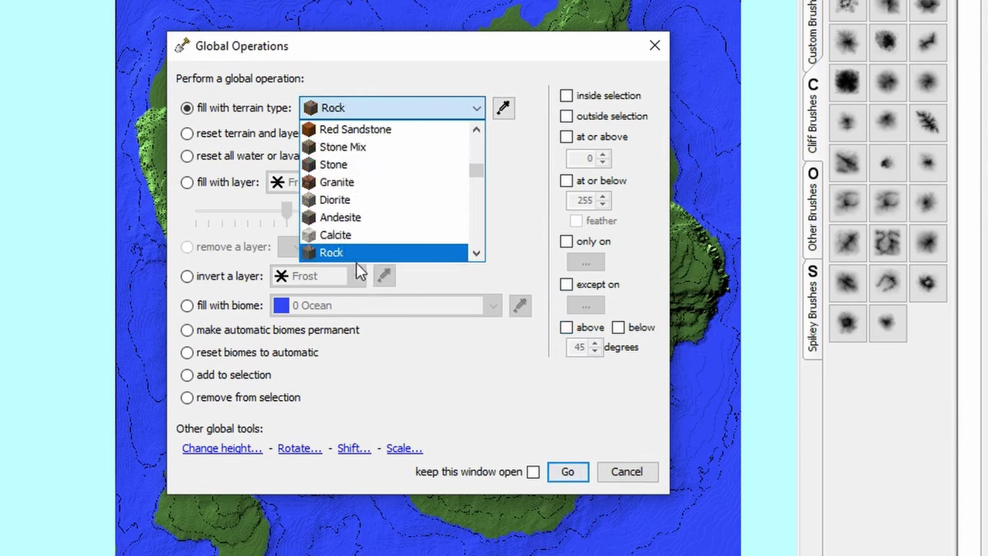
left_click(354, 253)
Step: Restrict the Rock fill to slopes above 40 degrees and run it with the window set to stay open
left_click(580, 329)
left_click(594, 352)
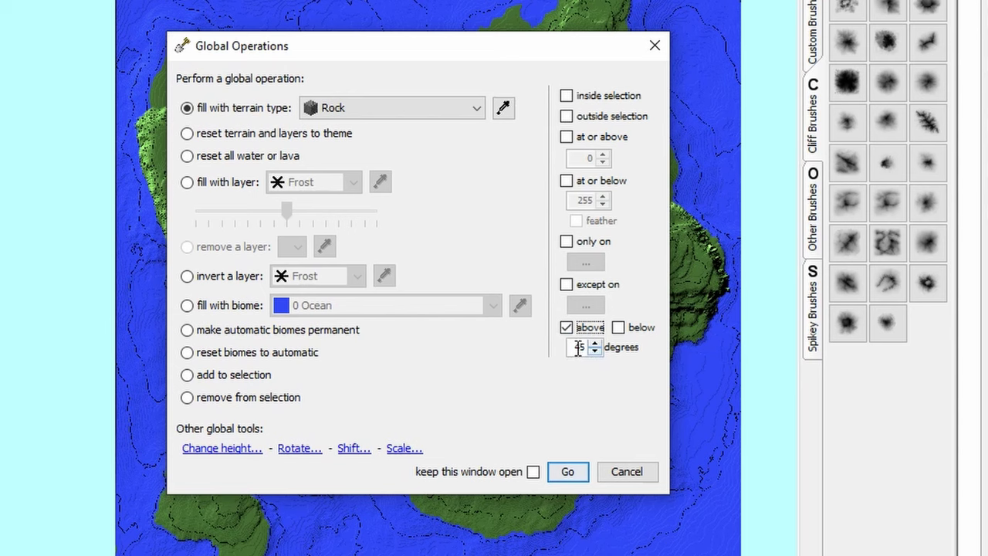
left_click(595, 352)
left_click(595, 352)
left_click(594, 352)
left_click(594, 352)
left_click(532, 472)
left_click(566, 473)
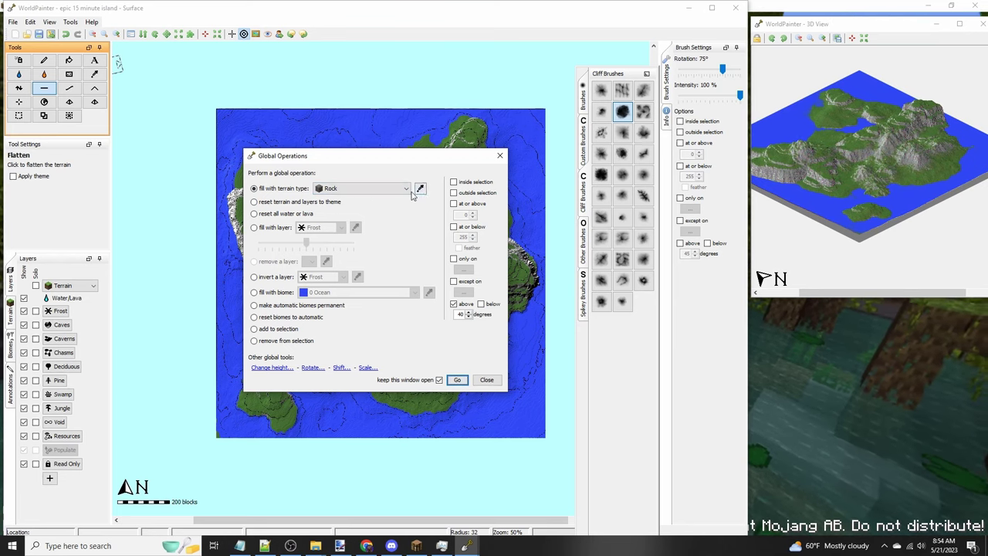
Step: Fill the steeper slopes with Cyan Stained Terracotta, raising the minimum slope angle for the fill
left_click(406, 189)
key("Down")
key("Down")
key("Down")
key("Down")
key("Down")
key("Down")
key("Down")
key("Down")
key("Down")
key("Down")
key("Down")
key("Down")
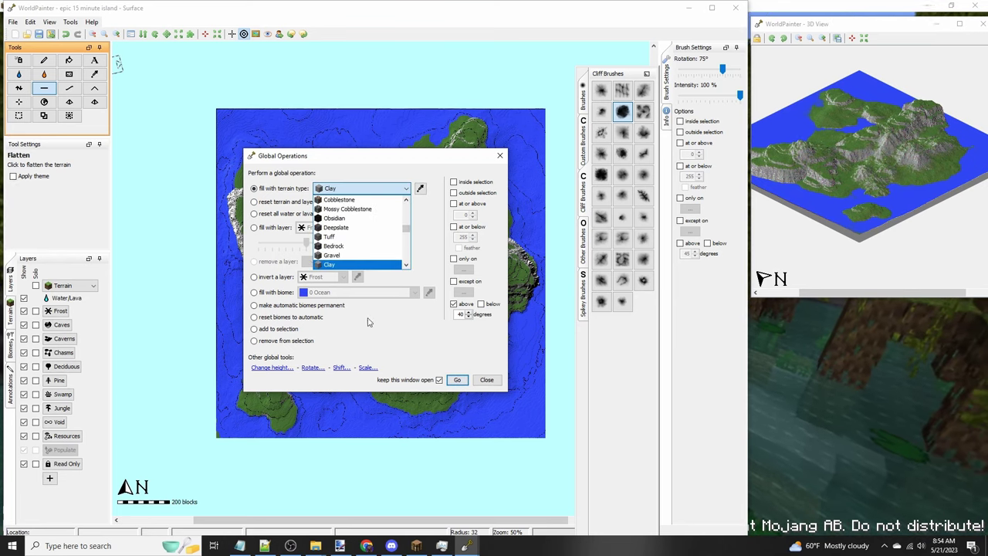
left_click(355, 264)
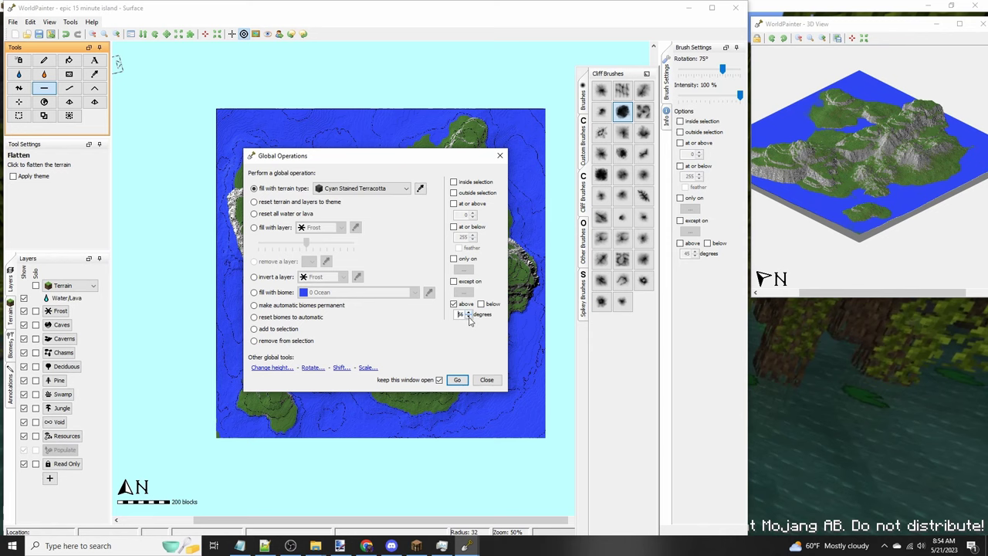
left_click(458, 380)
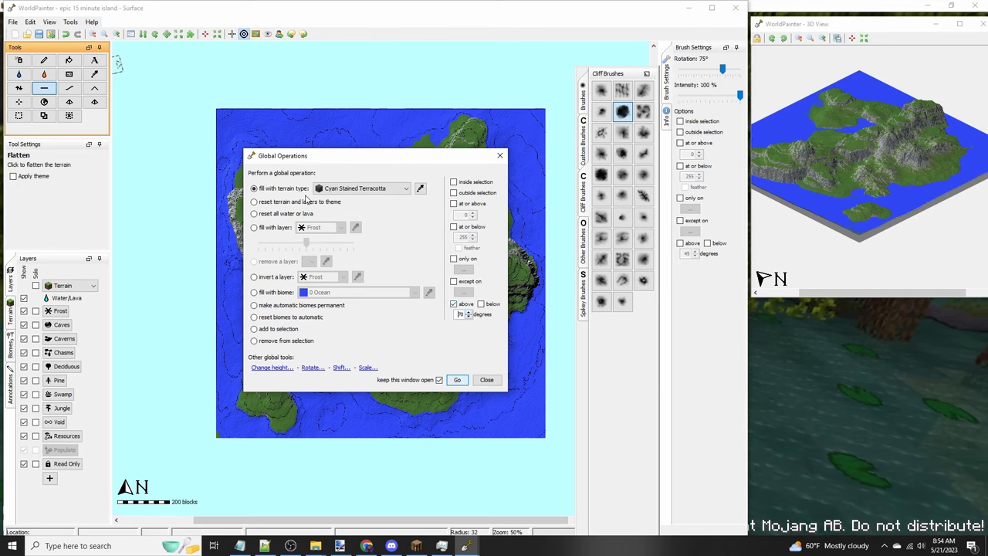
Step: Fill slopes above 70 degrees with Grey Stained Terracotta
left_click(336, 192)
key("g")
key("g")
key("g")
key("g")
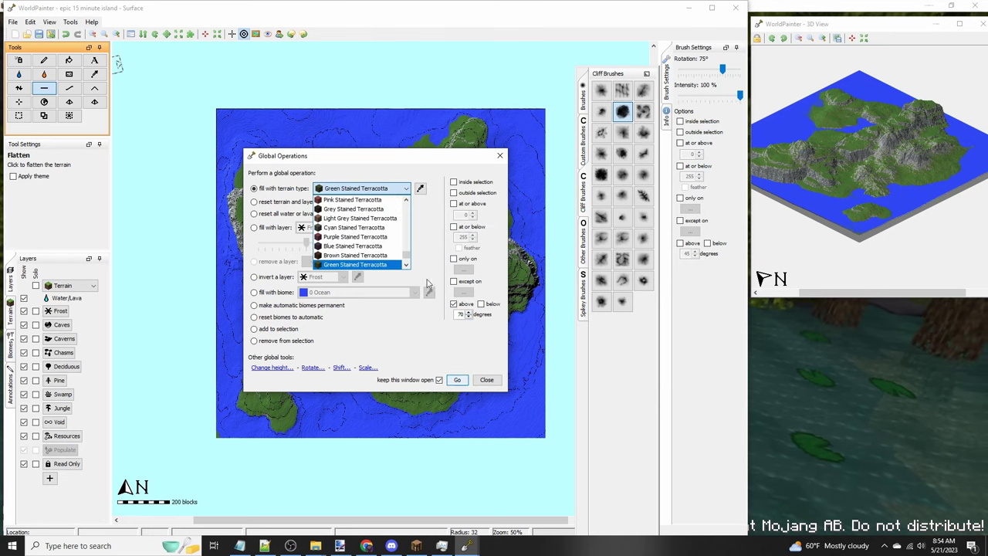
key("g")
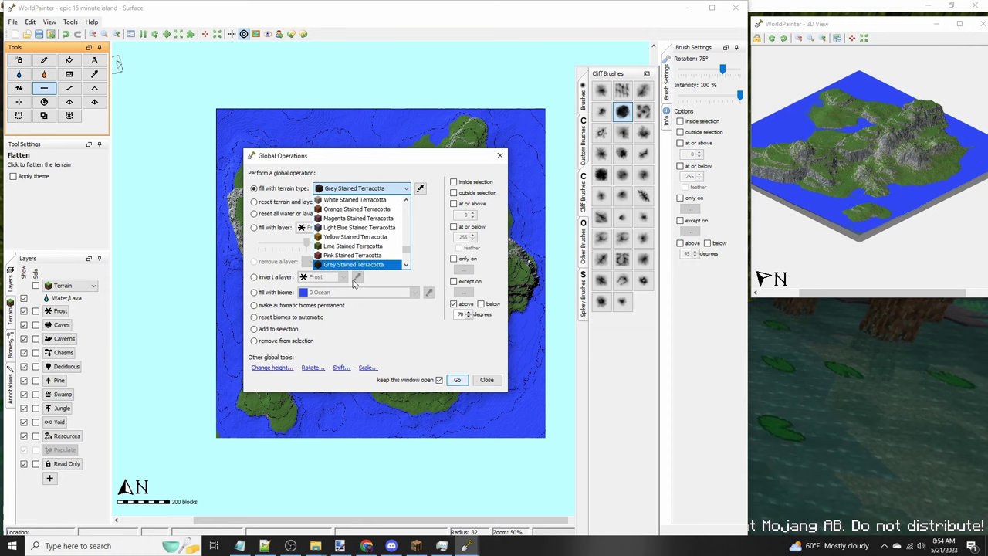
key("Return")
left_click(455, 378)
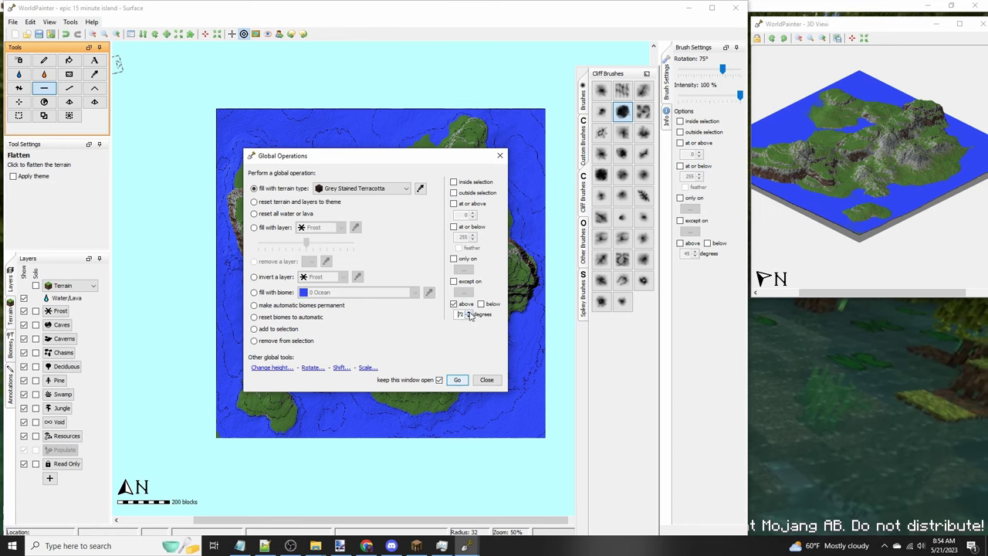
Step: Fill slopes above 75 degrees with Blackstone and close Global Operations
left_click(350, 192)
key("Down")
key("Down")
key("Down")
key("Down")
key("Down")
key("Down")
key("Down")
key("Down")
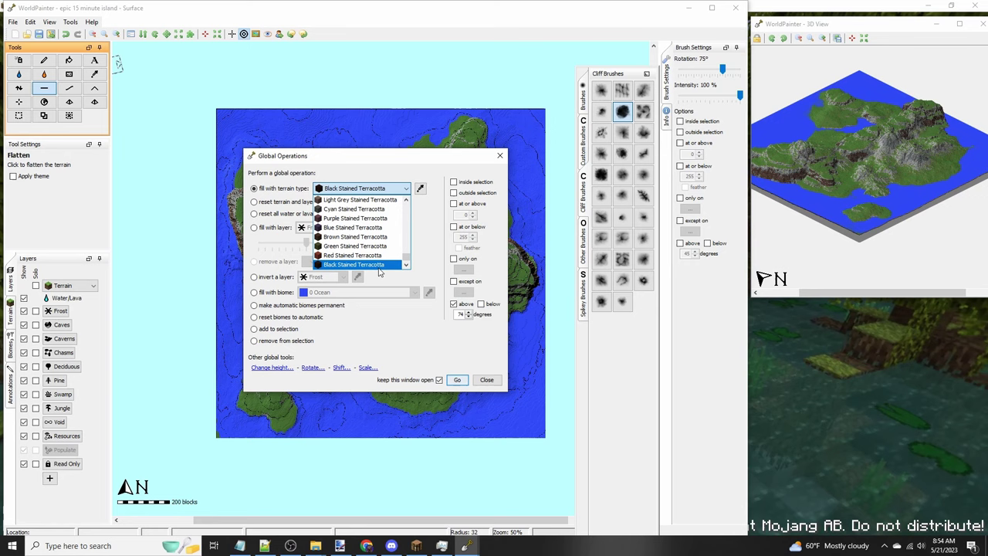
key("b")
key("b")
key("b")
key("b")
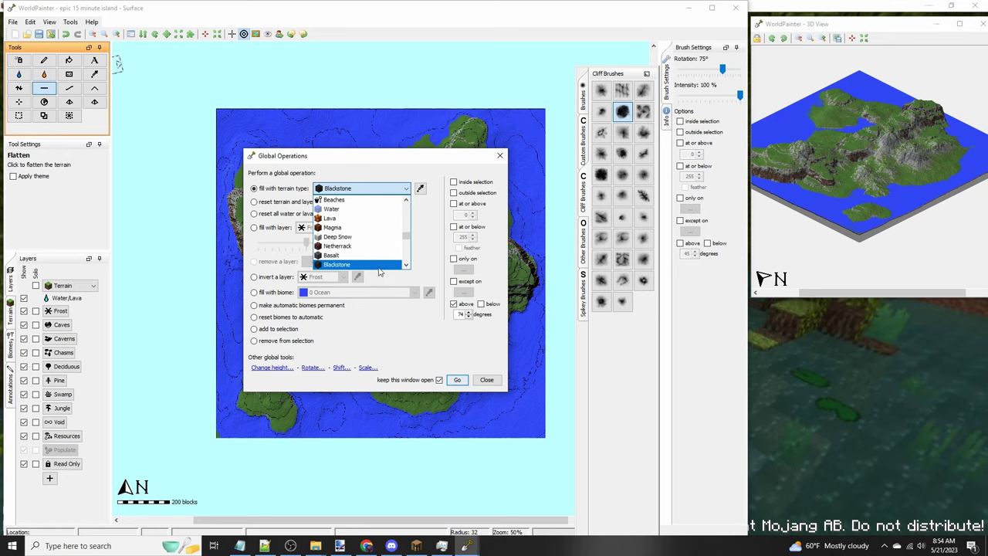
left_click(449, 301)
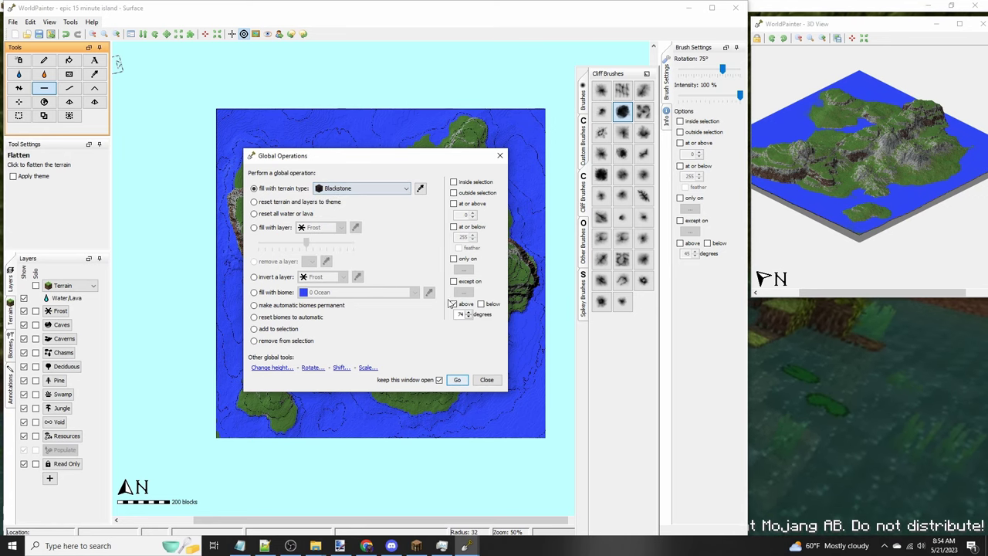
left_click(457, 380)
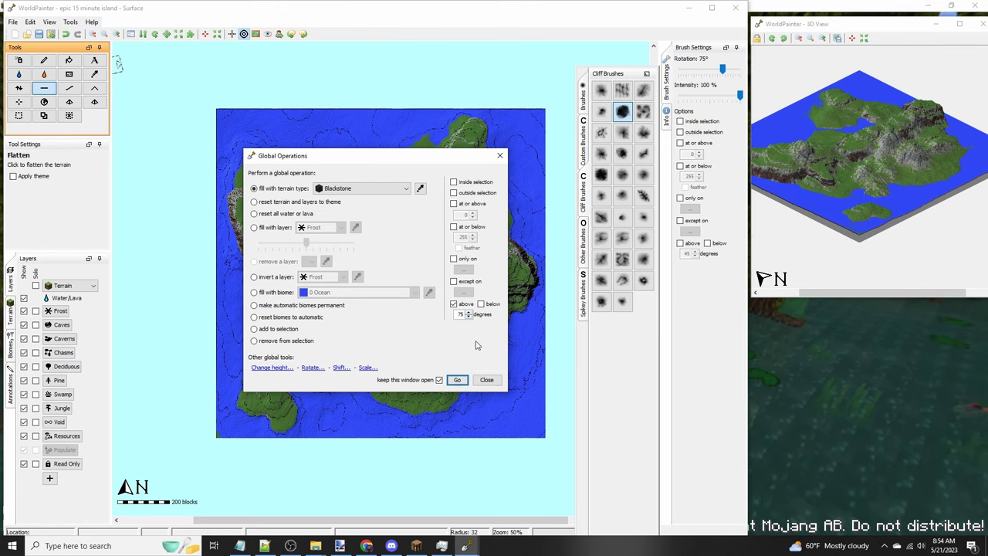
left_click(487, 380)
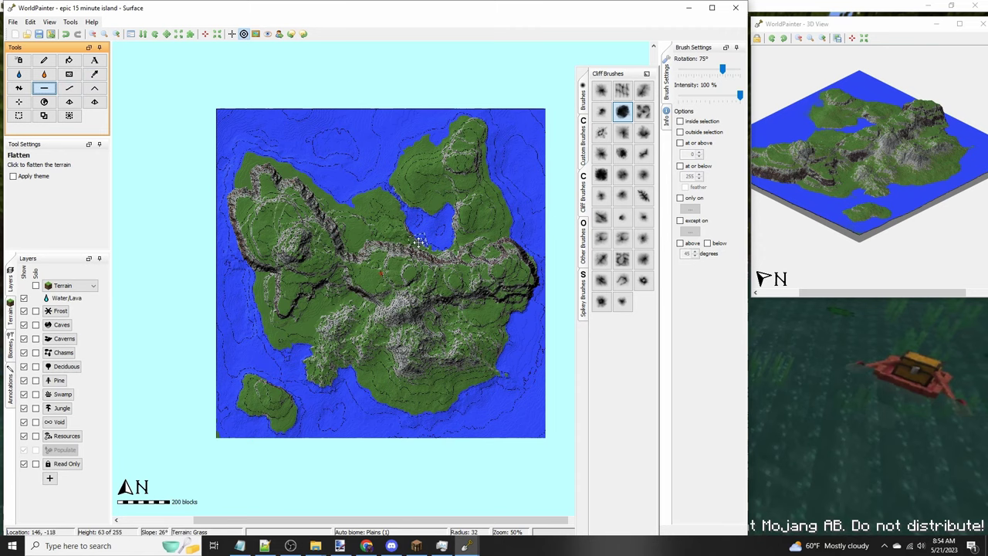
middle_click_drag(418, 243, 444, 253)
middle_click_drag(492, 282, 464, 247)
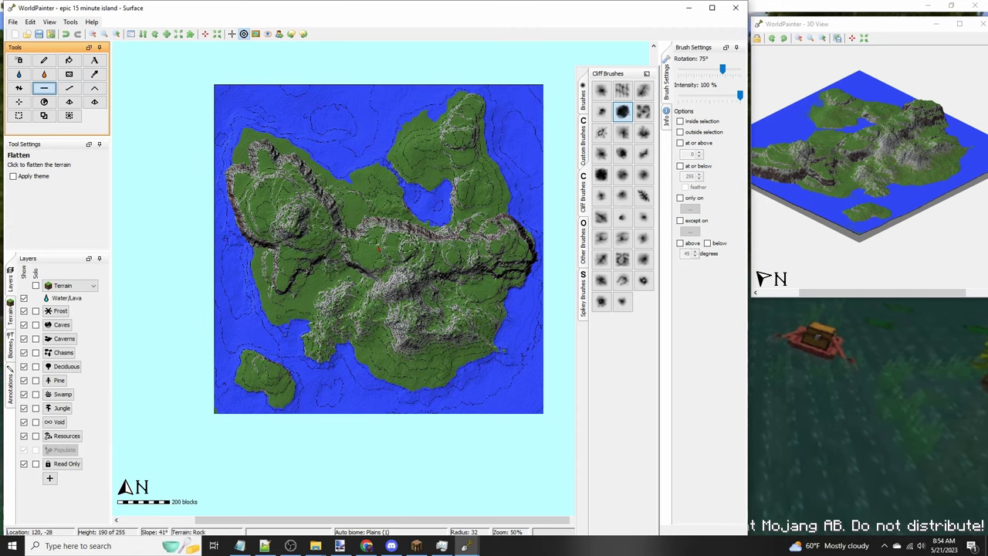
middle_click_drag(387, 213, 411, 255)
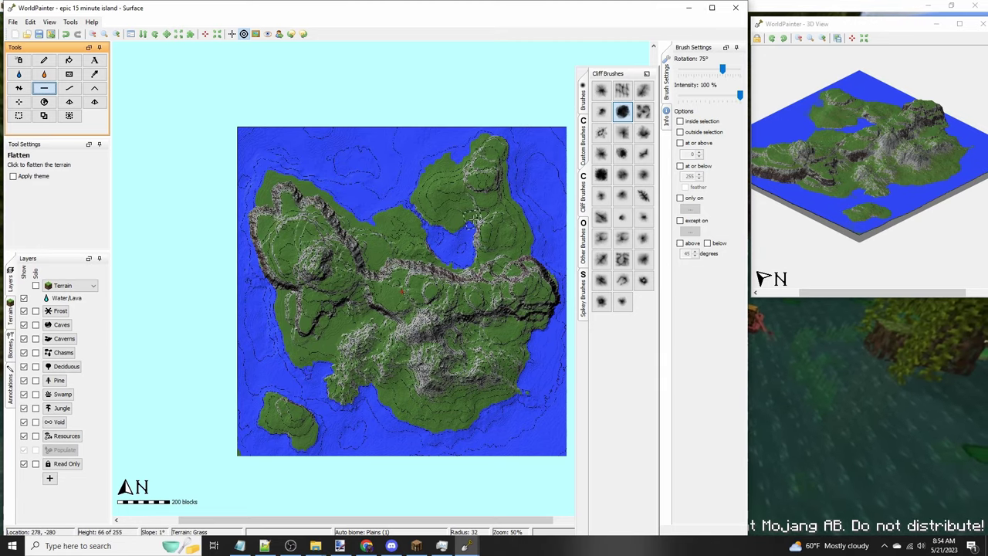
scroll(494, 244, "up", 2)
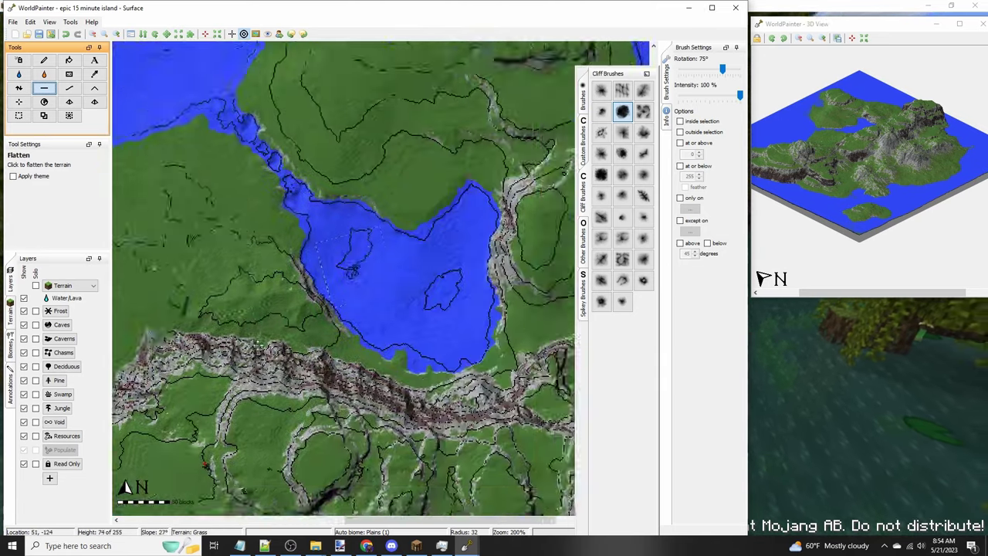
scroll(436, 253, "down", 2)
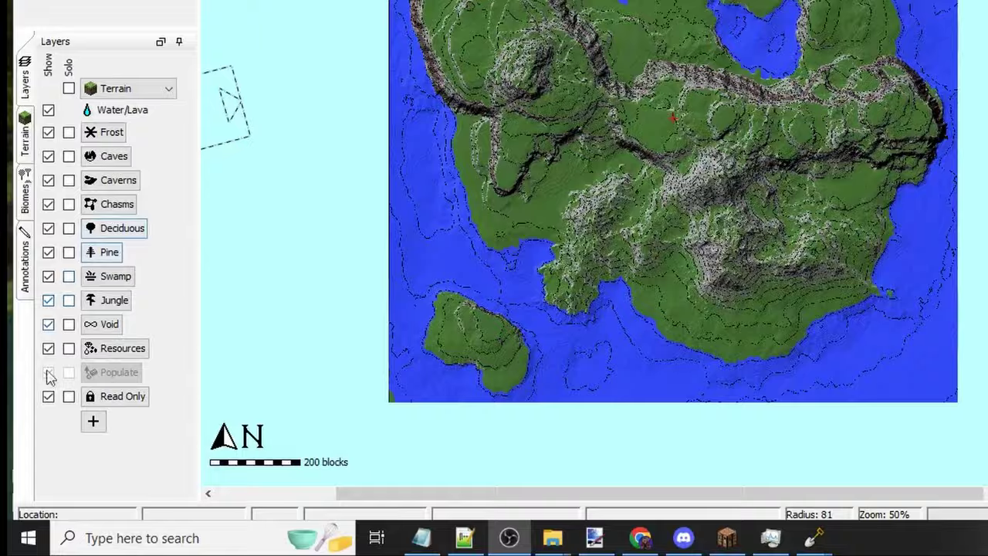
Step: Import the custom layer file aTaiga.layer from the custom caves folder
left_click(92, 421)
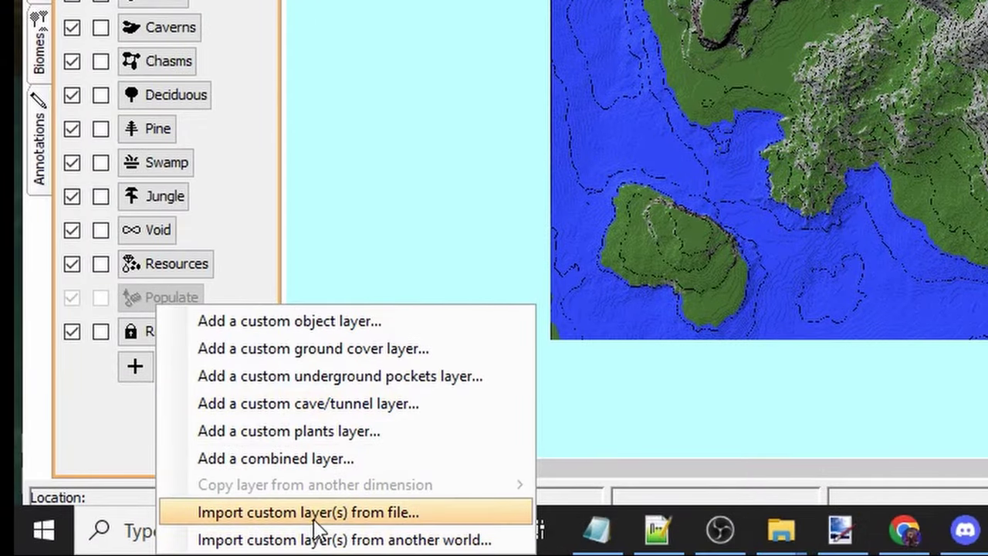
left_click(316, 516)
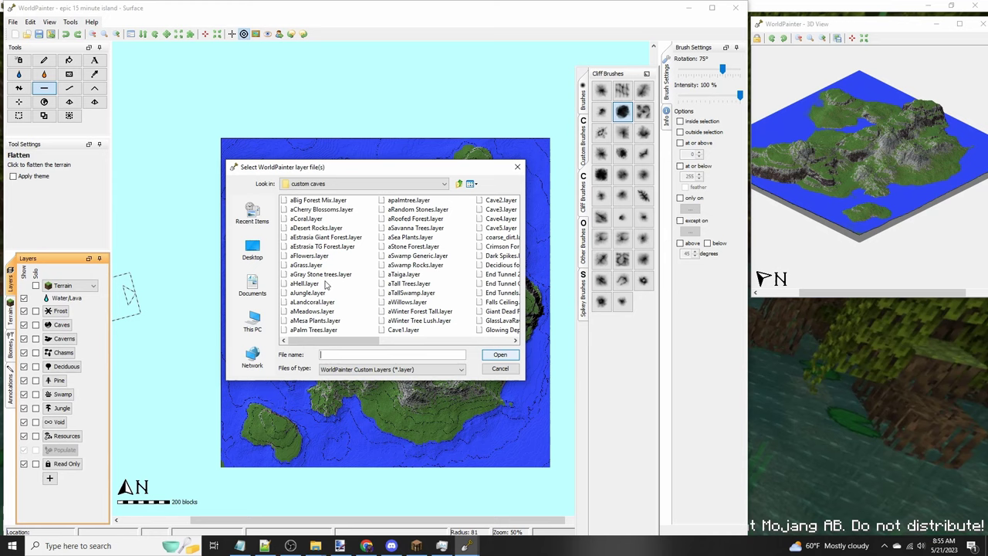
left_click(403, 275)
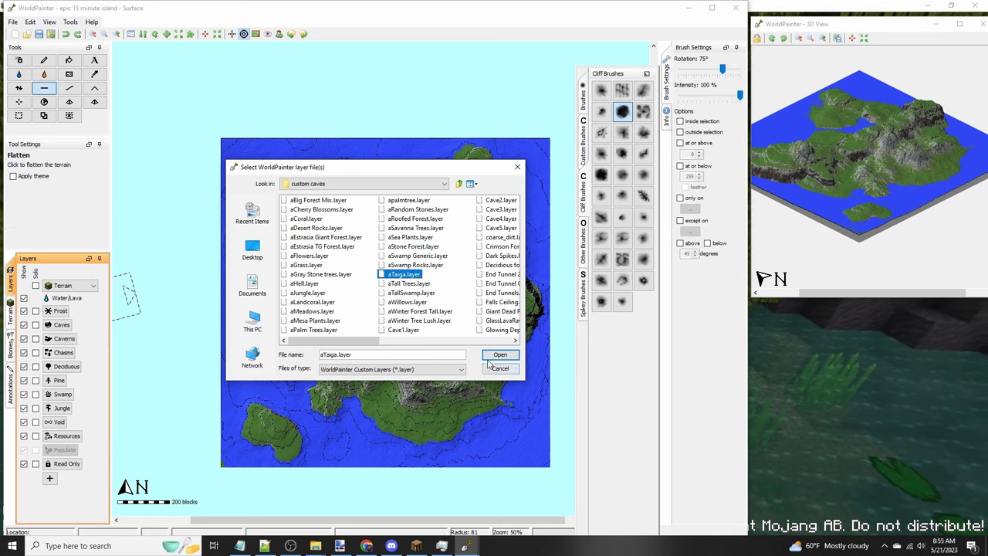
left_click(500, 355)
Step: Examine the objects and preview in the imported Taiga layer's settings, then close them unchanged
right_click(61, 300)
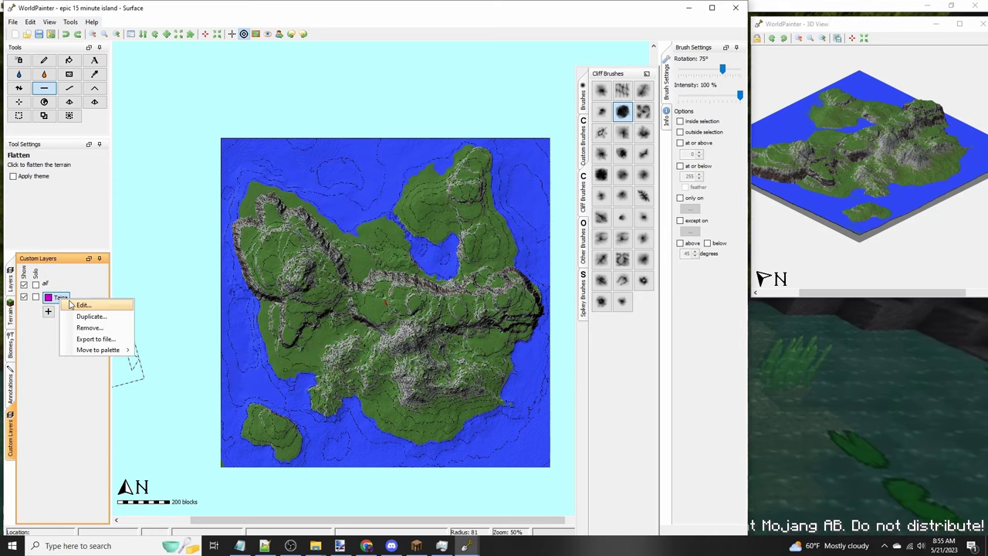
left_click(66, 364)
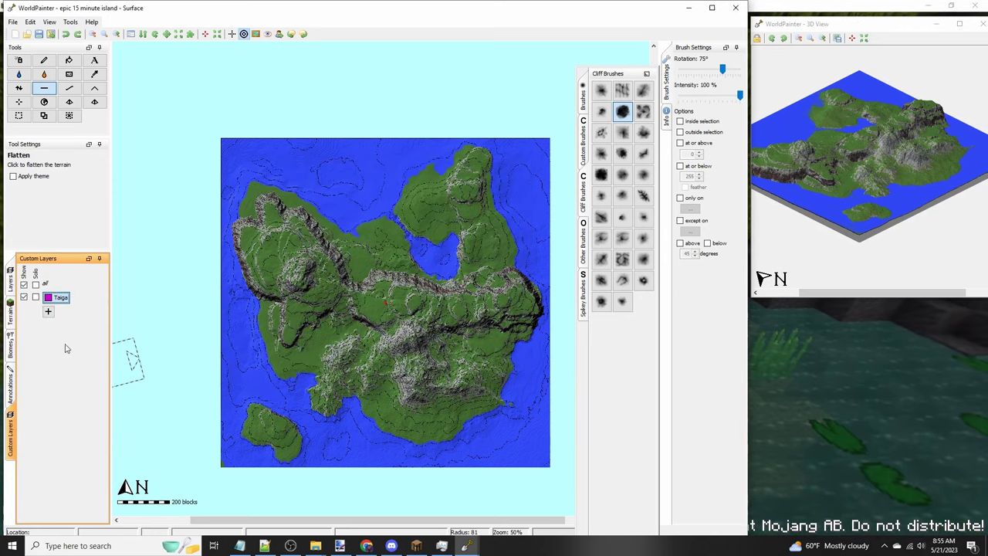
right_click(65, 306)
left_click(81, 307)
scroll(305, 285, "down", 2)
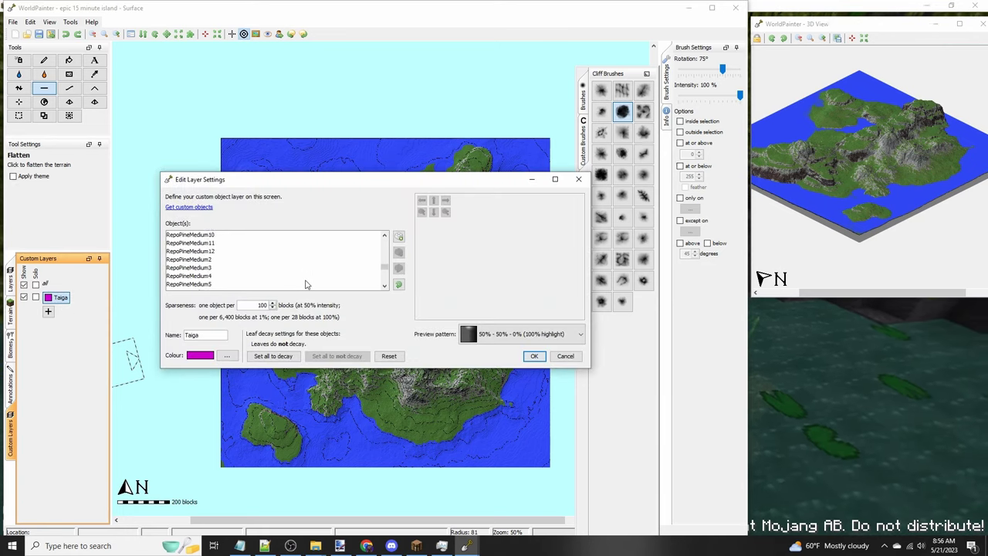
scroll(305, 285, "down", 5)
scroll(304, 285, "down", 2)
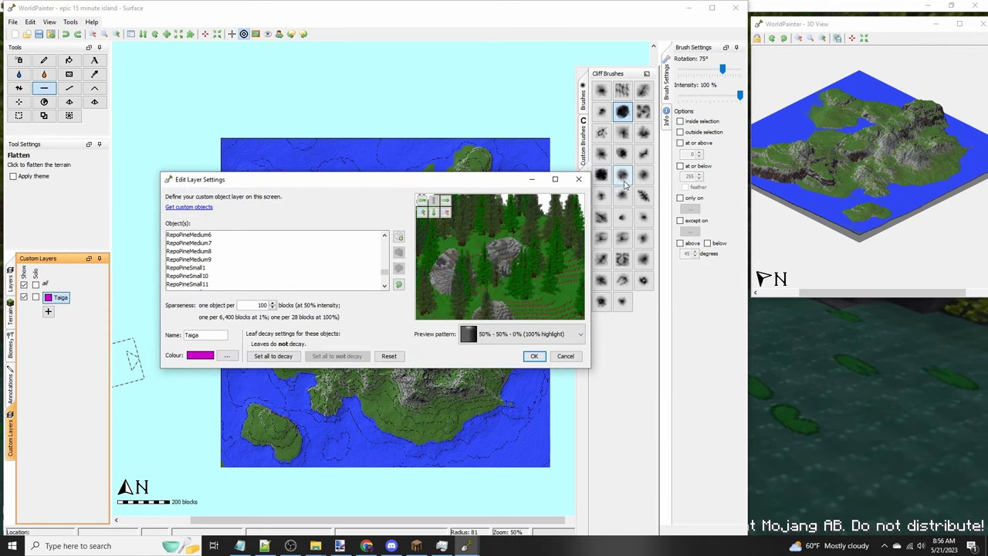
left_click(578, 179)
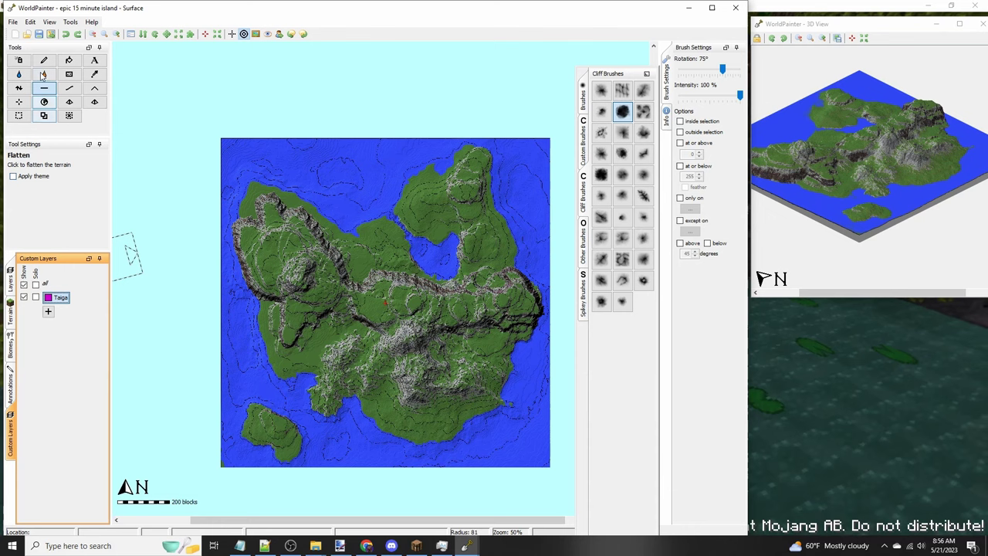
Step: Activate the Pencil tool with a cliff brush for painting the Taiga layer
left_click(44, 61)
left_click(622, 91)
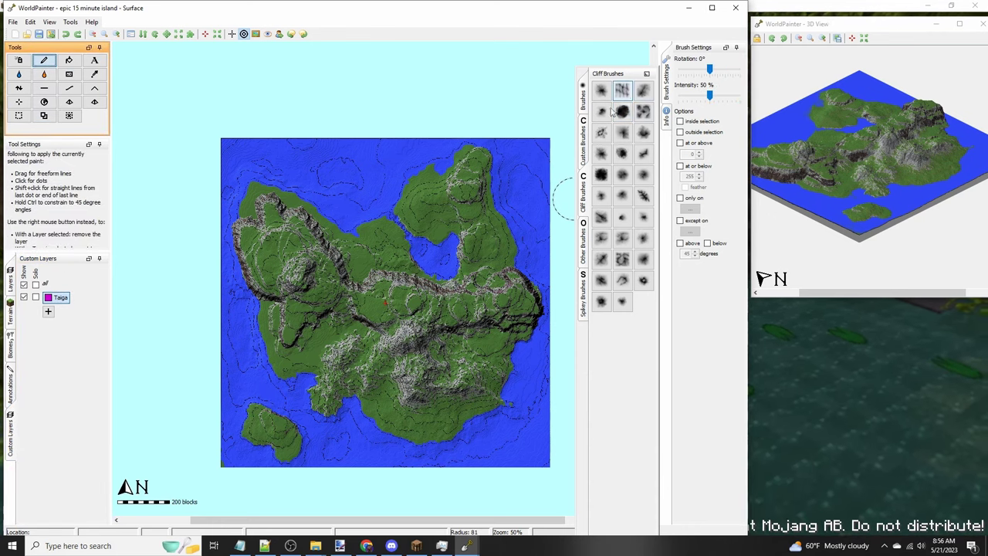
middle_click_drag(413, 291, 393, 252)
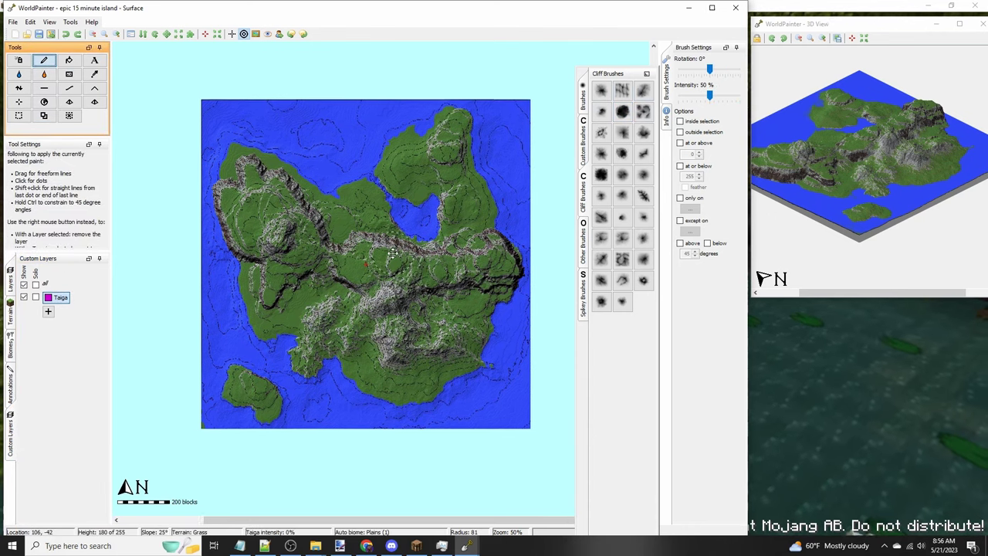
scroll(393, 253, "up", 2)
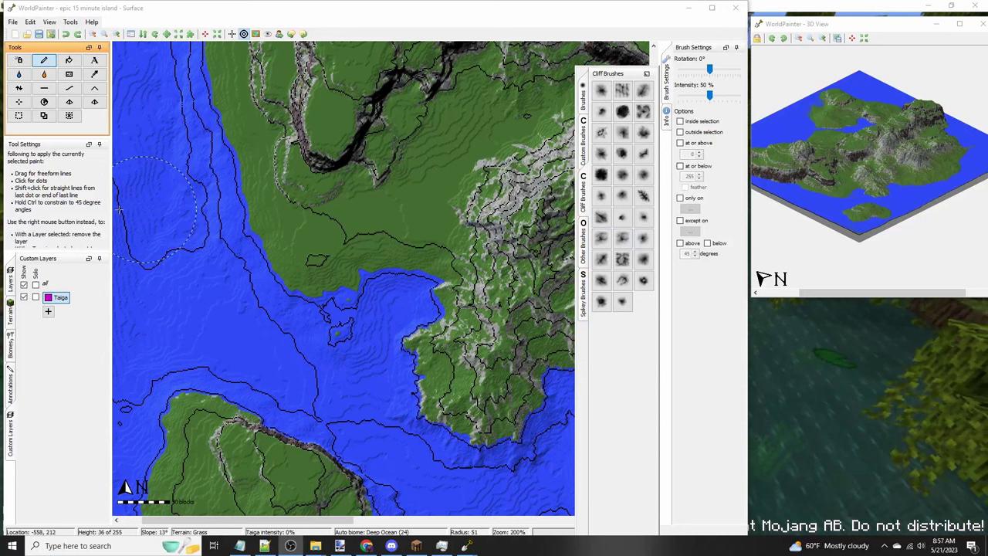
Step: Set up a global terrain fill with Sand, limited to slopes below 30 degrees
left_click(30, 22)
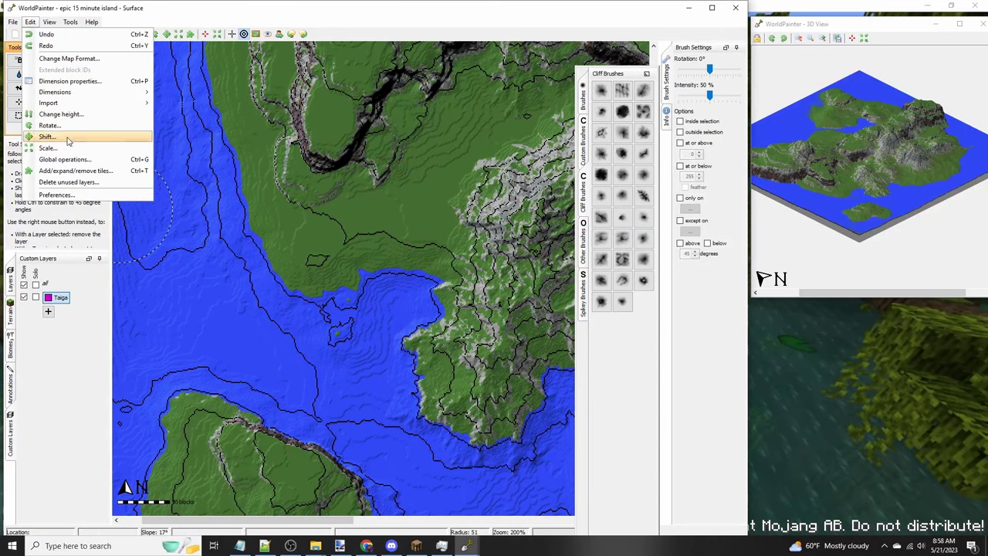
left_click(78, 161)
left_click(301, 192)
left_click(390, 192)
key("s")
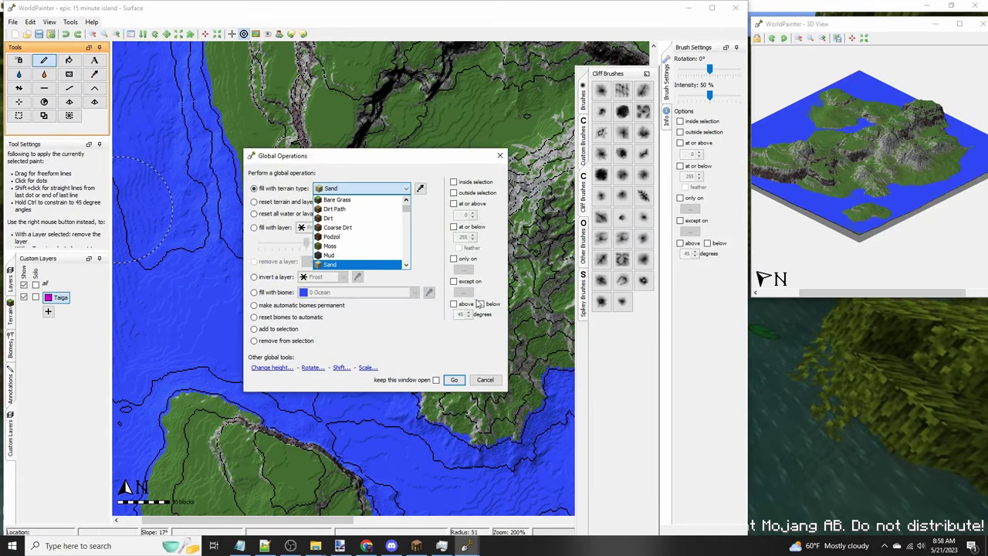
key("s")
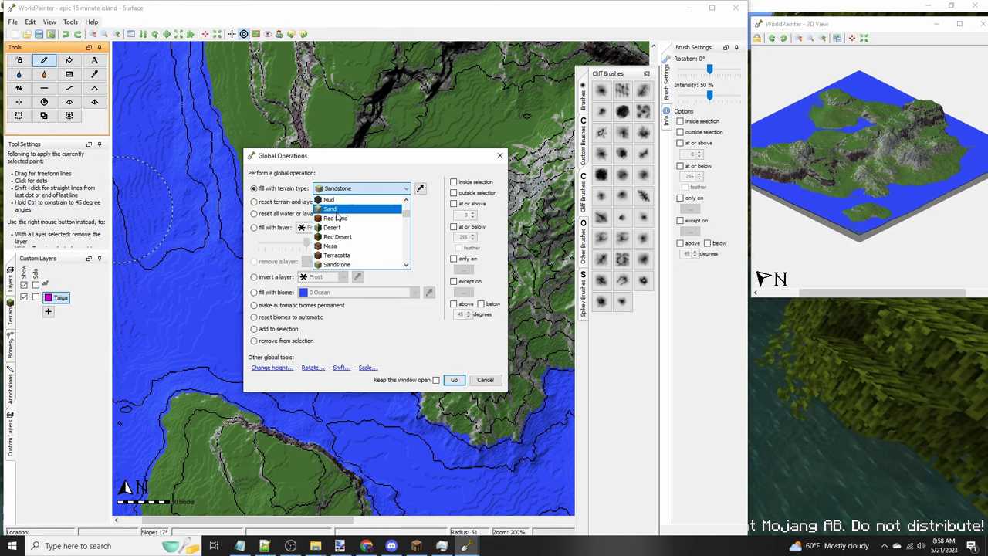
left_click(336, 210)
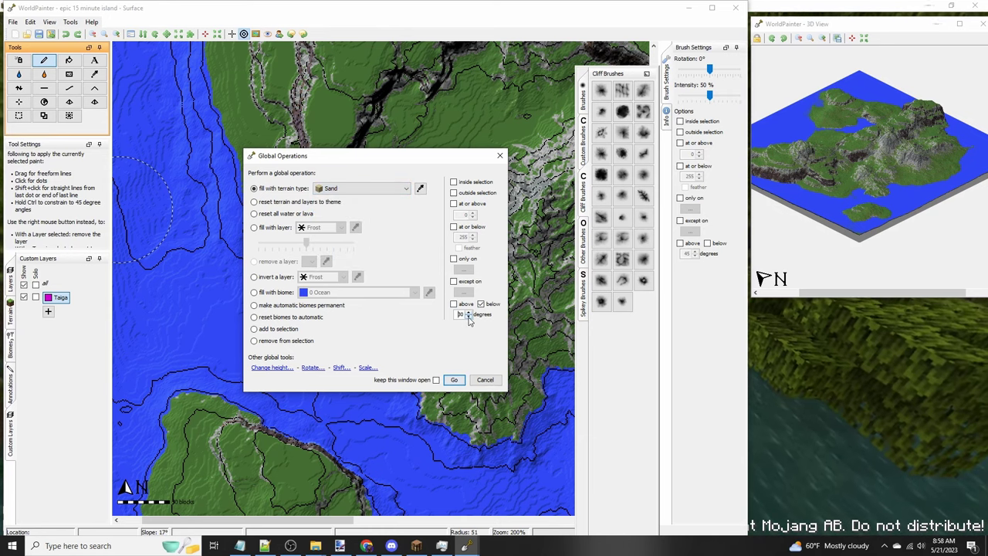
Step: Restrict the Sand fill to Grass at or below height 65 and run it with the window kept open
left_click(470, 260)
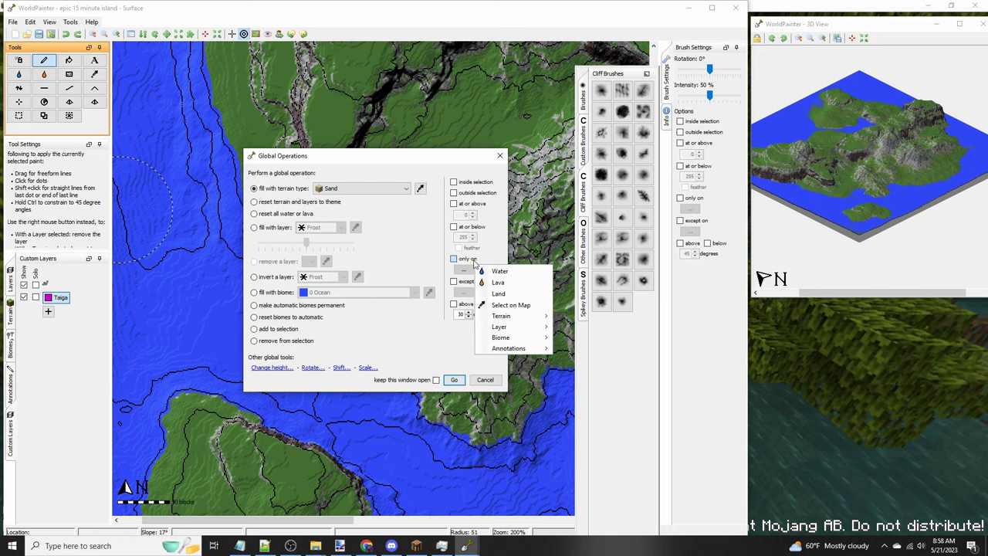
mouse_move(506, 316)
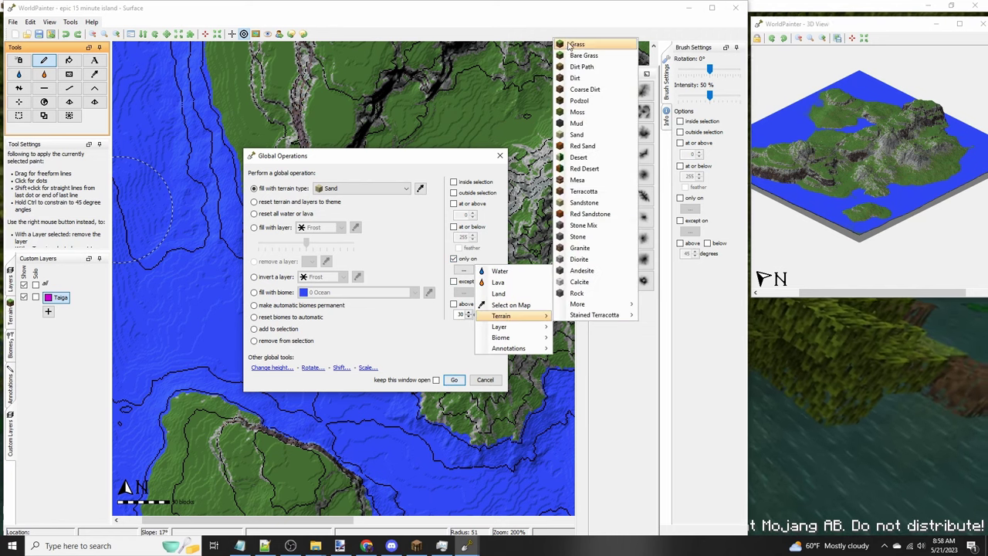
left_click(577, 44)
left_click(436, 380)
left_click_drag(394, 157, 832, 155)
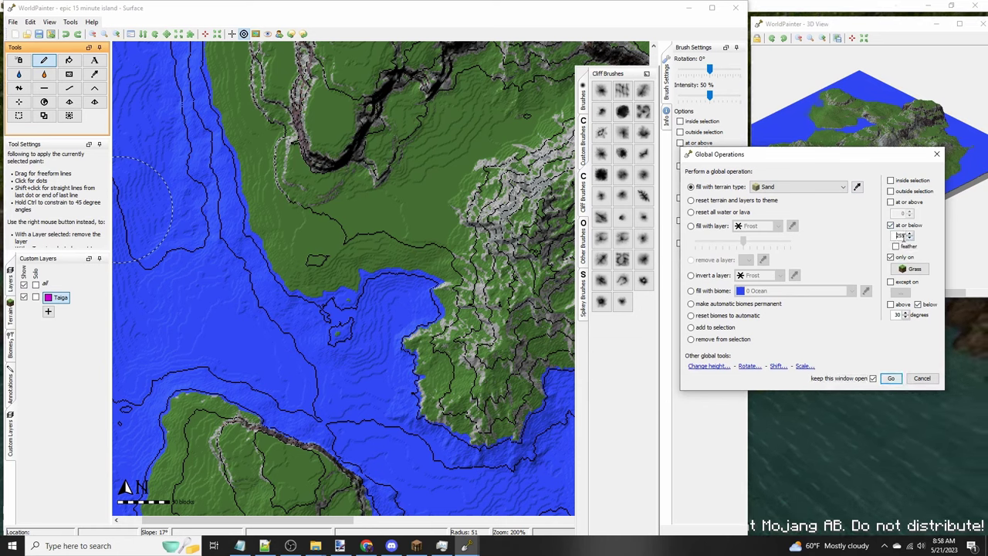
type("65")
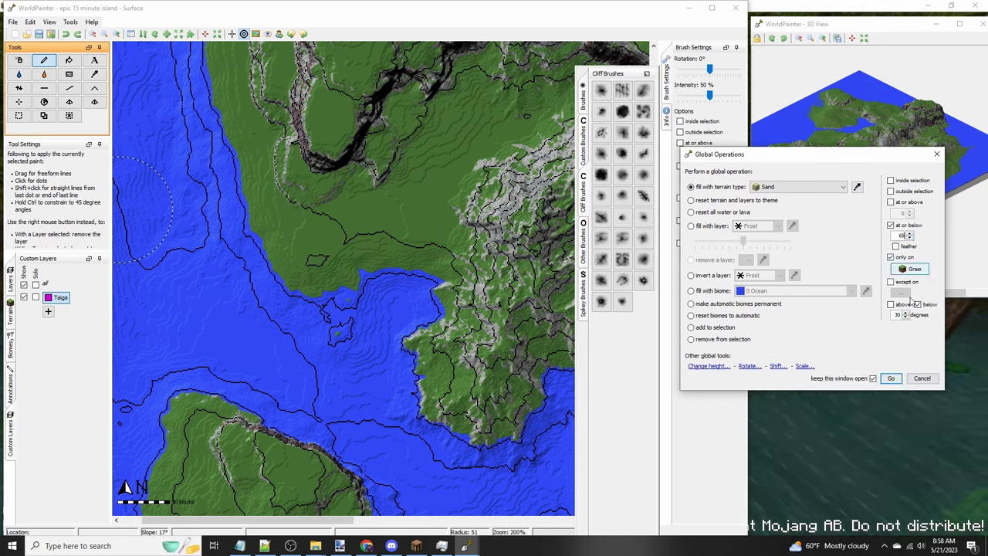
left_click(893, 378)
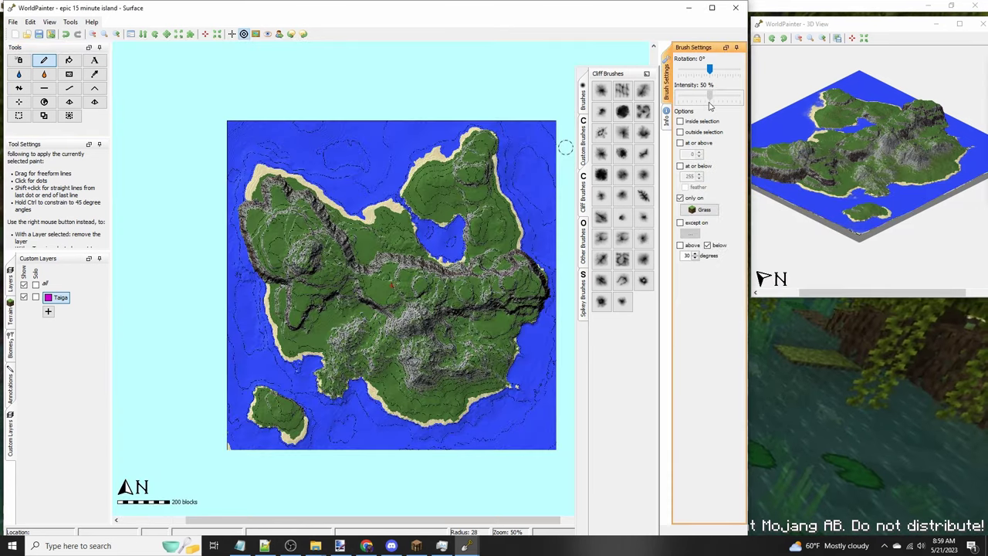
Step: Paint the Taiga layer over the terraces on the island's eastern side with a round brush at 50% intensity
left_click(583, 96)
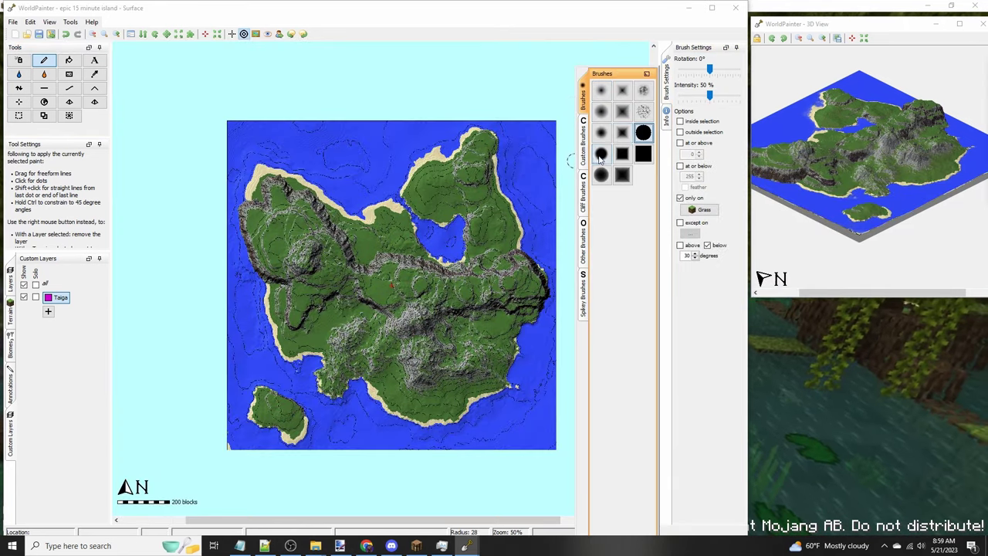
mouse_move(562, 328)
middle_mouse_down()
mouse_move(503, 306)
mouse_move(279, 308)
middle_mouse_up()
scroll(502, 306, "up", 2, "ctrl")
scroll(502, 306, "down", 8)
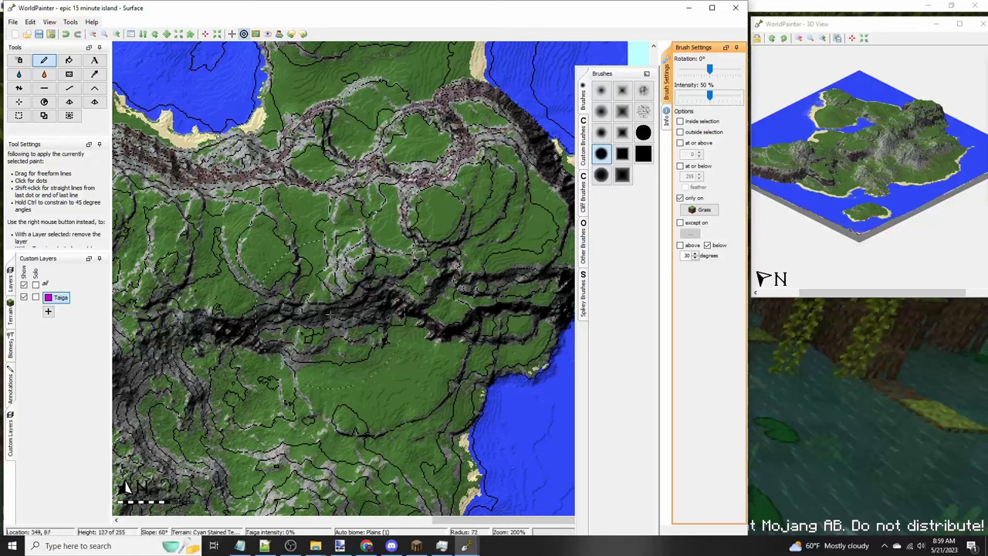
scroll(365, 346, "down", 3)
left_click(364, 346)
left_click(468, 251)
scroll(483, 213, "up", 3)
left_click(483, 213)
mouse_move(483, 213)
middle_mouse_down()
mouse_move(497, 265)
mouse_move(502, 434)
middle_mouse_up()
scroll(417, 253, "down", 3)
left_click(418, 251)
Step: Paint Taiga patches with a softer round brush across the northern peninsula above the lake
left_click(602, 118)
middle_click_drag(332, 93, 454, 243)
scroll(449, 233, "up", 2)
left_click(447, 232)
left_click(376, 235)
left_click(286, 222)
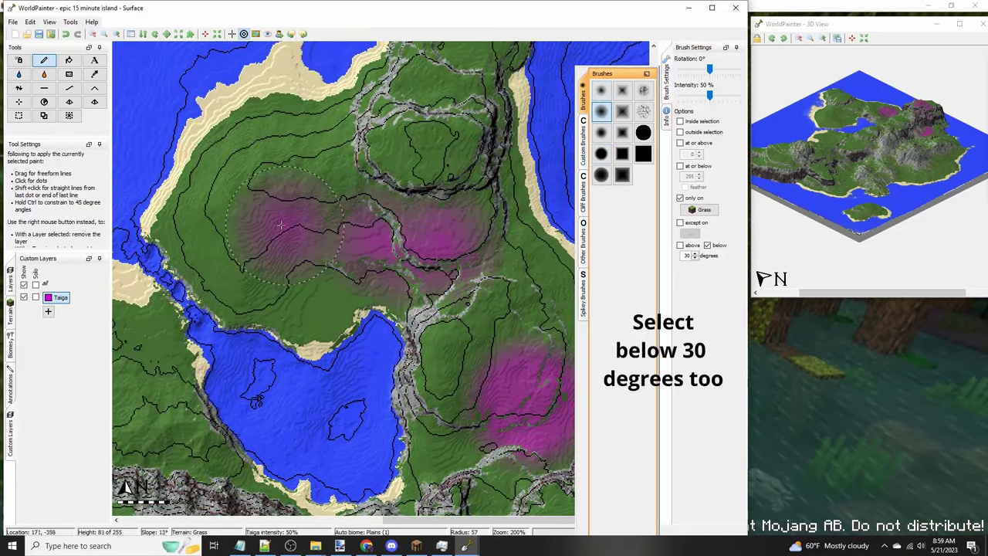
Step: Add Taiga patches with a small-core soft round brush between the peninsula's north beach and the lake
left_click(602, 91)
mouse_move(363, 131)
middle_mouse_down()
mouse_move(340, 307)
mouse_move(429, 218)
middle_mouse_up()
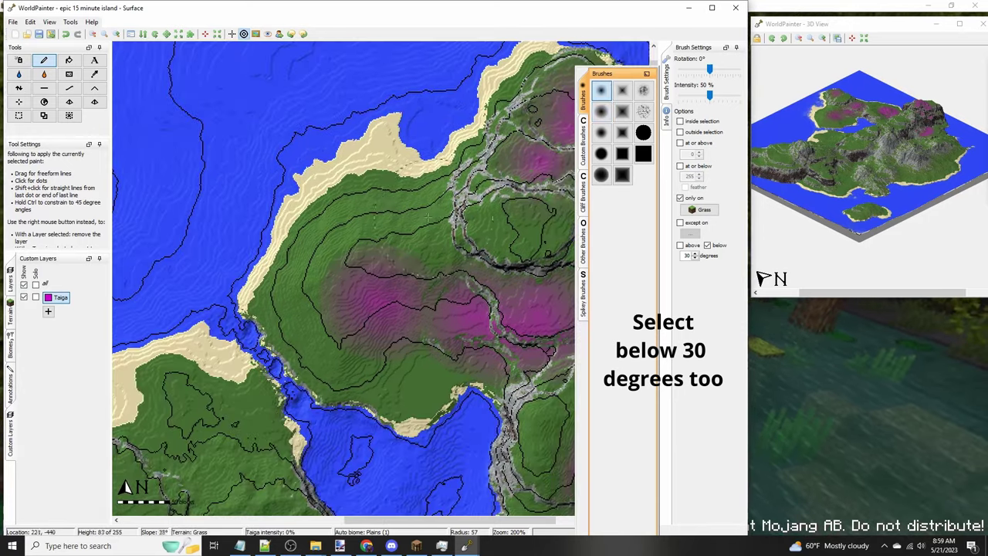
left_click_drag(403, 259, 435, 331)
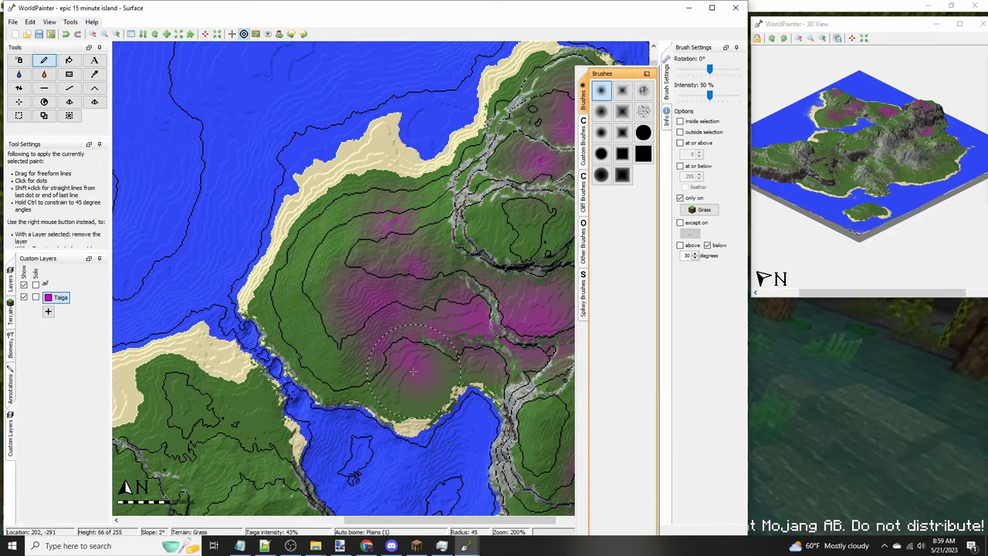
scroll(414, 362, "down", 3)
scroll(427, 435, "up", 3)
scroll(372, 384, "up", 1)
Step: Paint light Taiga patches in the valley northwest of the rocky southern mountain and among its western outcrops
middle_click_drag(372, 385, 386, 261)
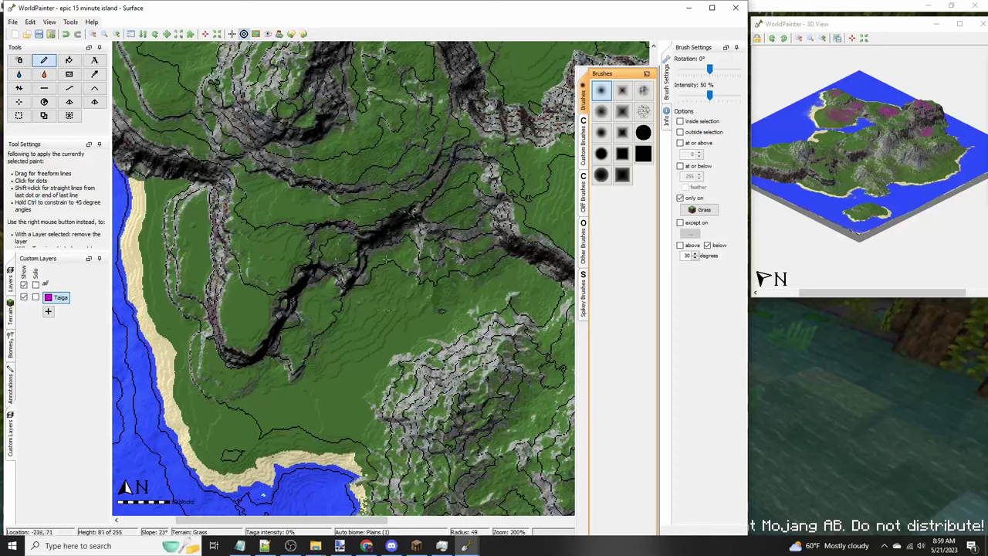
left_click_drag(427, 294, 371, 315)
mouse_move(541, 298)
middle_mouse_down()
mouse_move(428, 198)
mouse_move(418, 174)
middle_mouse_up()
scroll(427, 276, "down", 3)
left_click(427, 276)
Step: Paint soft Taiga patches along the grassy foot of the mountain above the southern beach
middle_click_drag(491, 422, 372, 272)
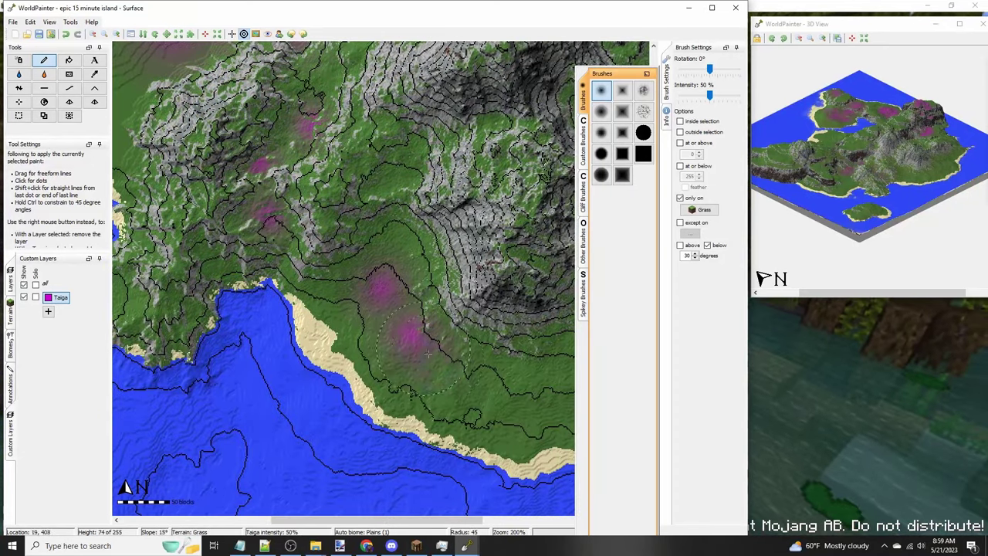
middle_click_drag(540, 334, 327, 300)
left_click_drag(343, 306, 384, 308)
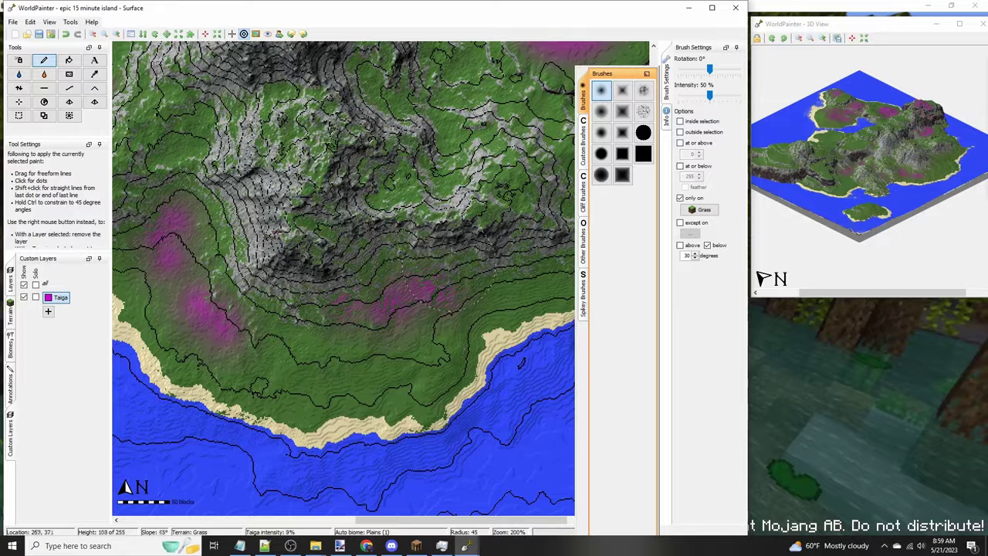
middle_click_drag(459, 173, 360, 339)
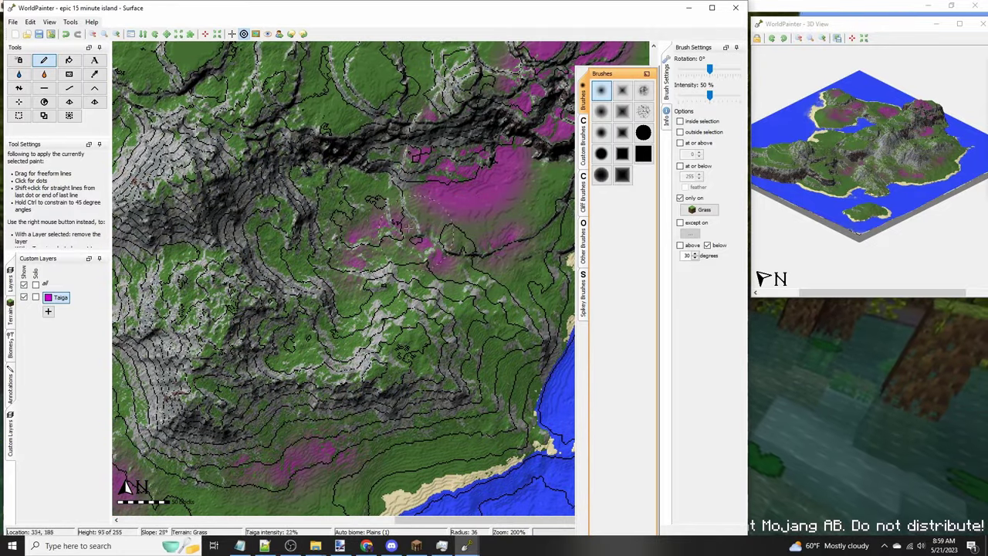
Step: Cover the northwestern plateau around the rocky peak with Taiga using a harder round brush of about 62 radius
middle_click_drag(309, 139, 533, 351)
scroll(479, 286, "down", 1, "ctrl")
middle_click_drag(332, 209, 440, 267)
middle_click_drag(269, 241, 372, 302)
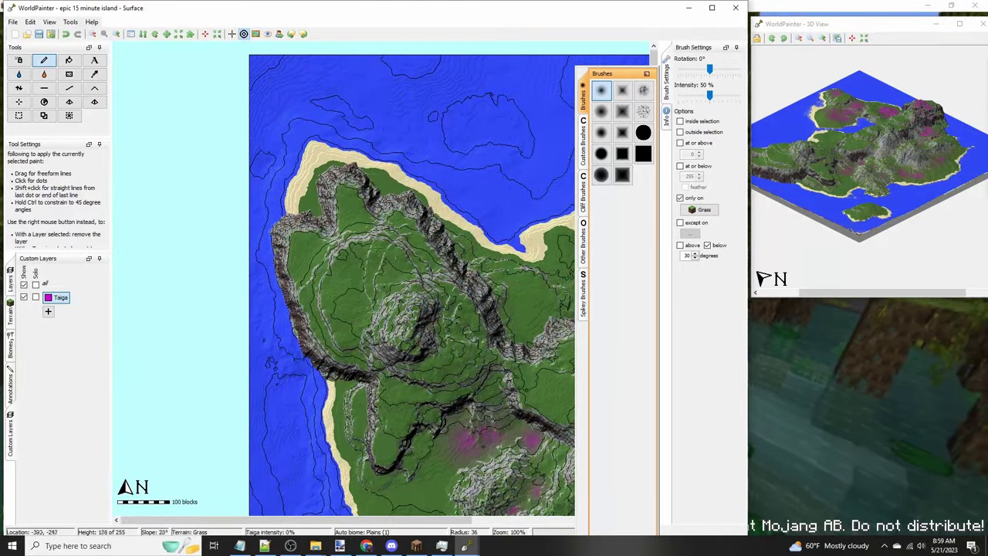
left_click(601, 154)
scroll(413, 240, "up", 1, "ctrl")
scroll(356, 261, "down", 10)
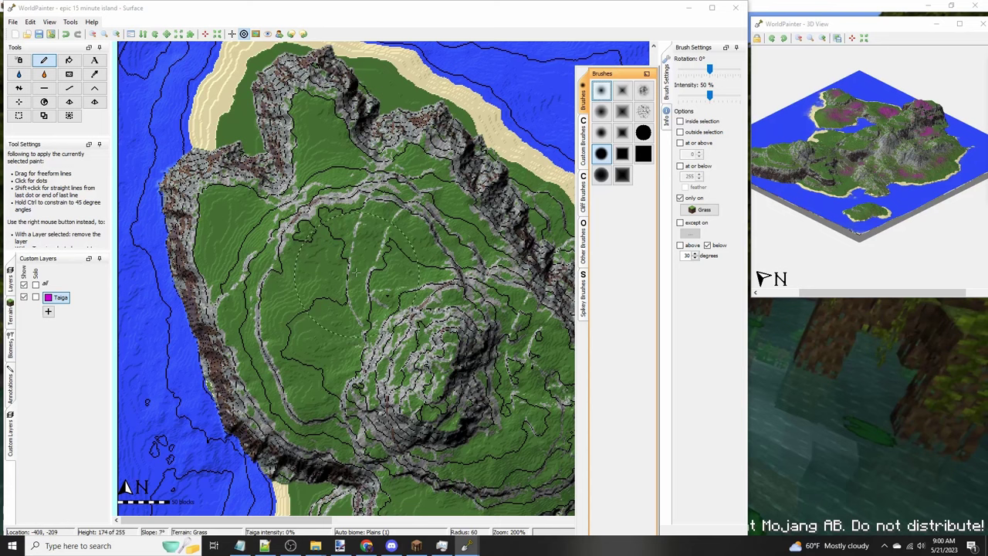
left_click(345, 263)
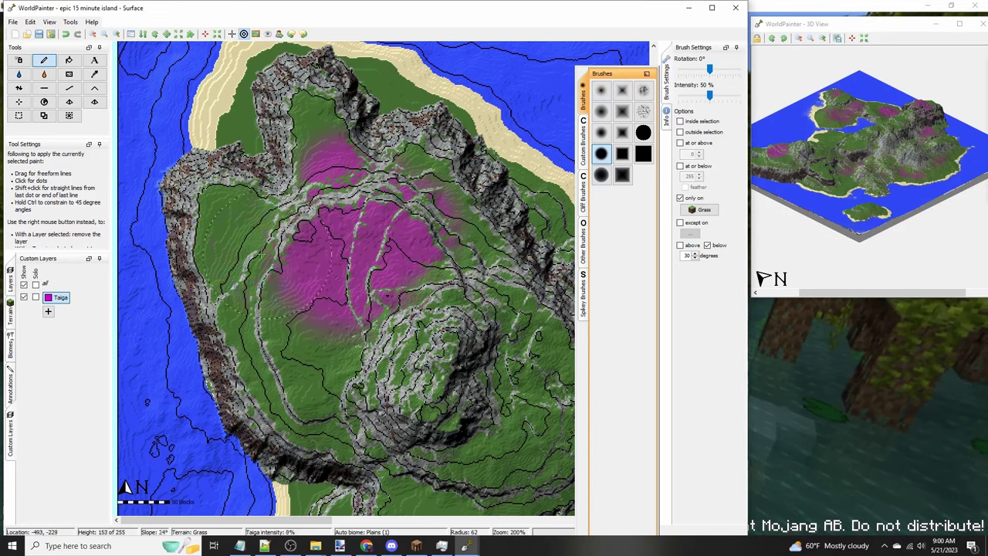
mouse_move(366, 214)
left_mouse_down()
mouse_move(371, 165)
mouse_move(342, 136)
mouse_move(276, 130)
mouse_move(367, 107)
mouse_move(482, 215)
left_mouse_up()
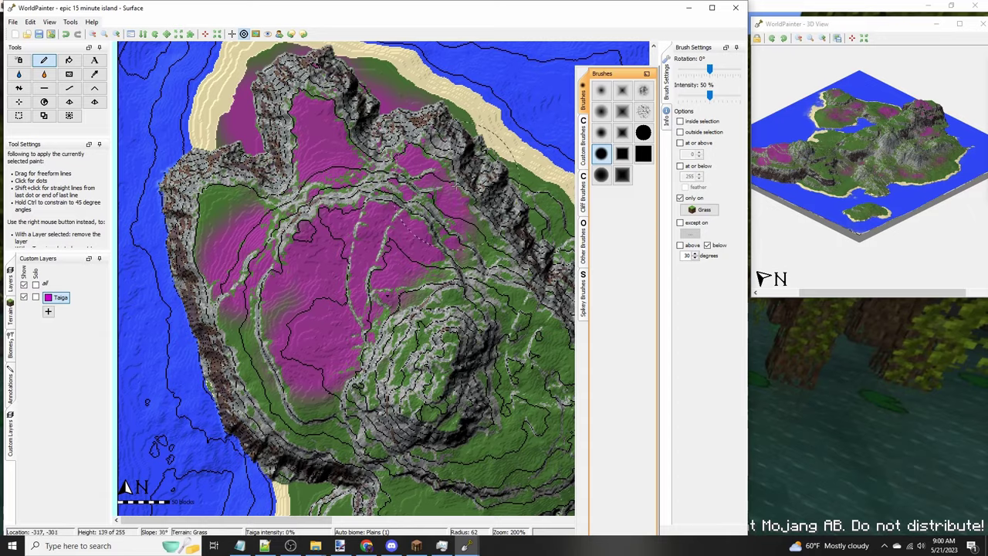
Step: Extend the Taiga painting over the grassy ledges east and southeast of the northwestern peak
middle_click_drag(527, 349, 395, 183)
left_click_drag(390, 183, 411, 202)
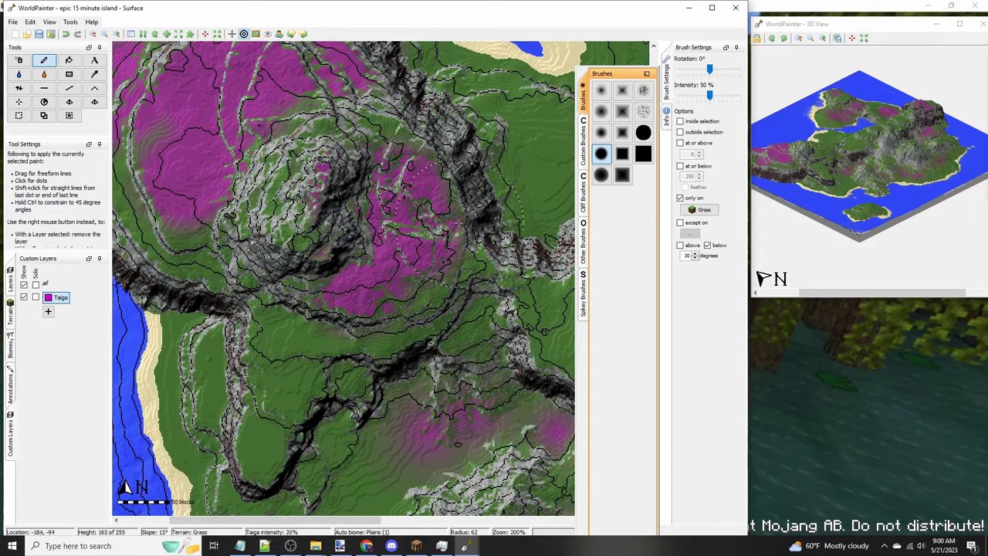
scroll(458, 223, "down", 4)
scroll(273, 328, "up", 4)
Step: Paint Taiga over the central plateau south of the cliff line and the grass pocket just north of it
mouse_move(273, 328)
left_mouse_down()
mouse_move(227, 324)
mouse_move(324, 344)
mouse_move(456, 405)
left_mouse_up()
scroll(464, 402, "down", 4)
scroll(435, 324, "up", 2, "ctrl")
middle_click_drag(534, 367, 319, 230)
scroll(322, 226, "down", 4)
scroll(381, 277, "down", 2, "ctrl")
middle_click_drag(398, 264, 417, 172)
middle_click_drag(328, 179, 501, 285)
scroll(404, 232, "up", 4)
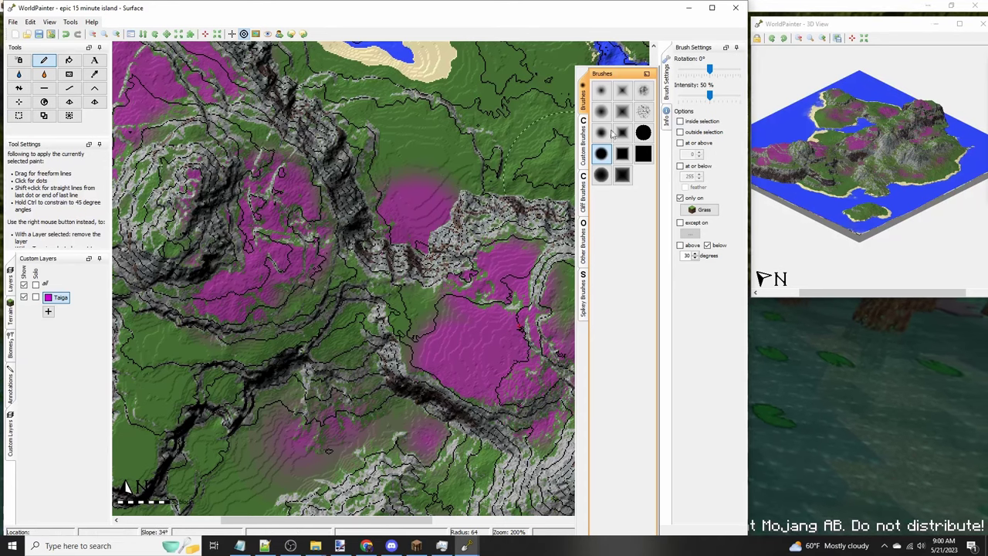
Step: Paint Taiga with a soft round brush on the grass just north of the central cliff line
left_click(602, 110)
middle_click_drag(568, 176, 358, 284)
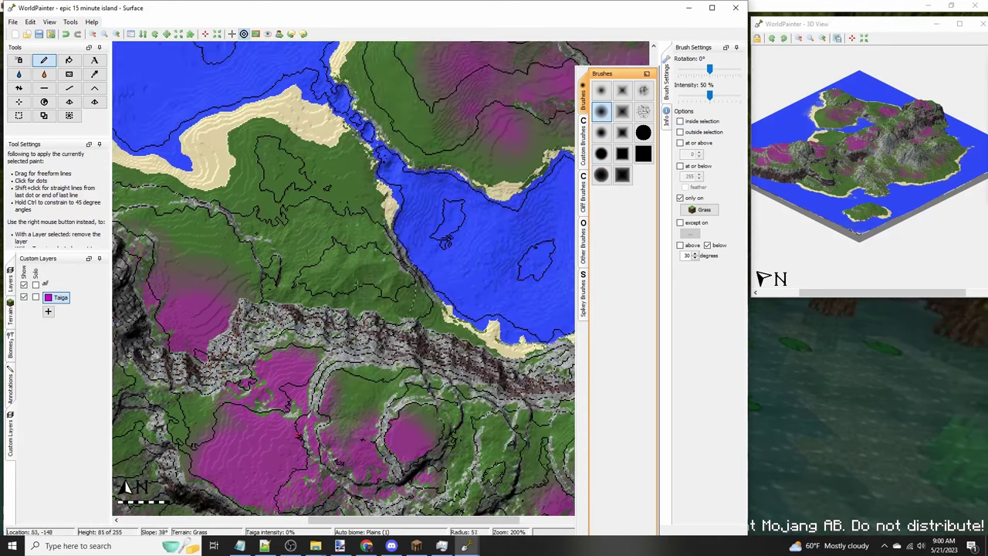
scroll(432, 273, "down", 1)
scroll(432, 273, "down", 2, "ctrl")
scroll(432, 272, "down", 1)
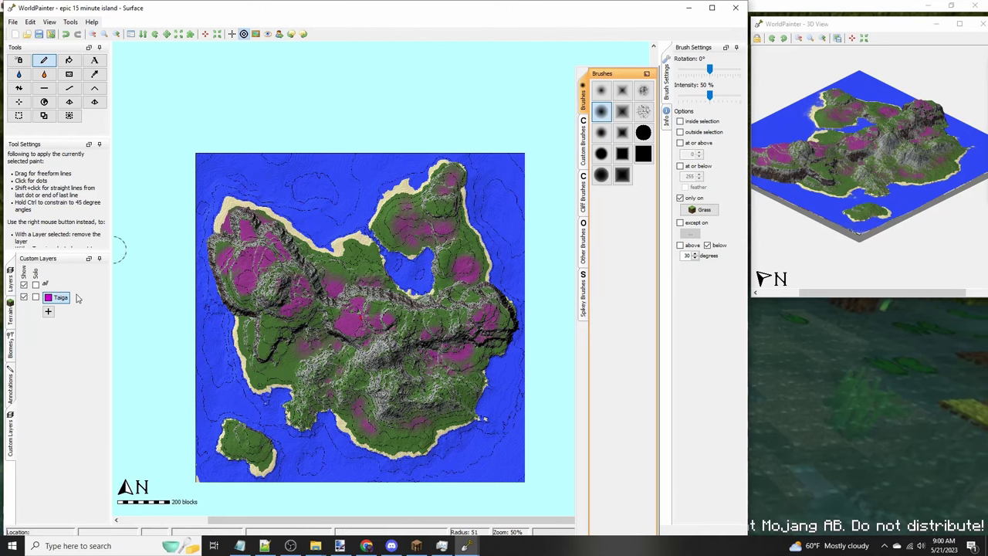
Step: Import the custom layer aPalm Trees.layer and review its object settings, keeping them as they are
left_click(48, 312)
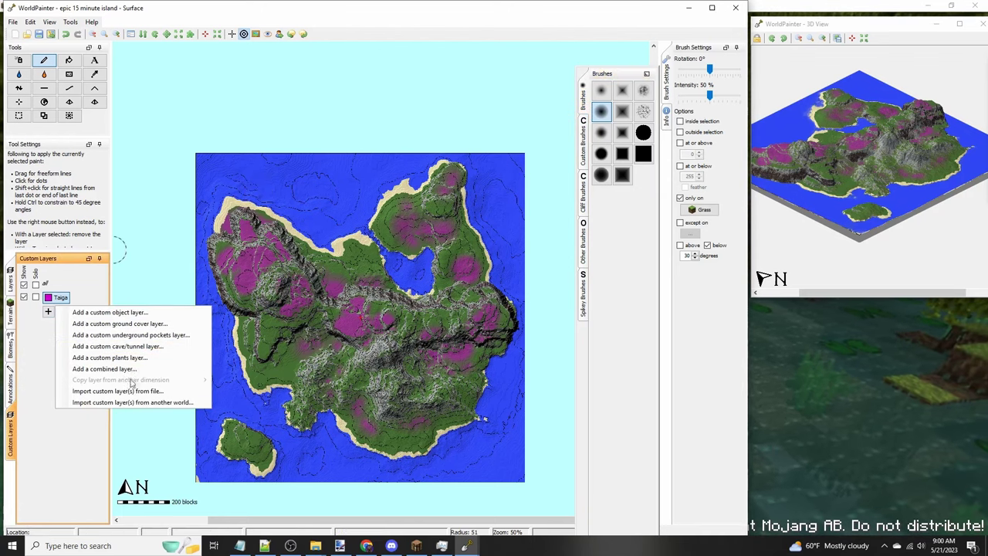
left_click(129, 390)
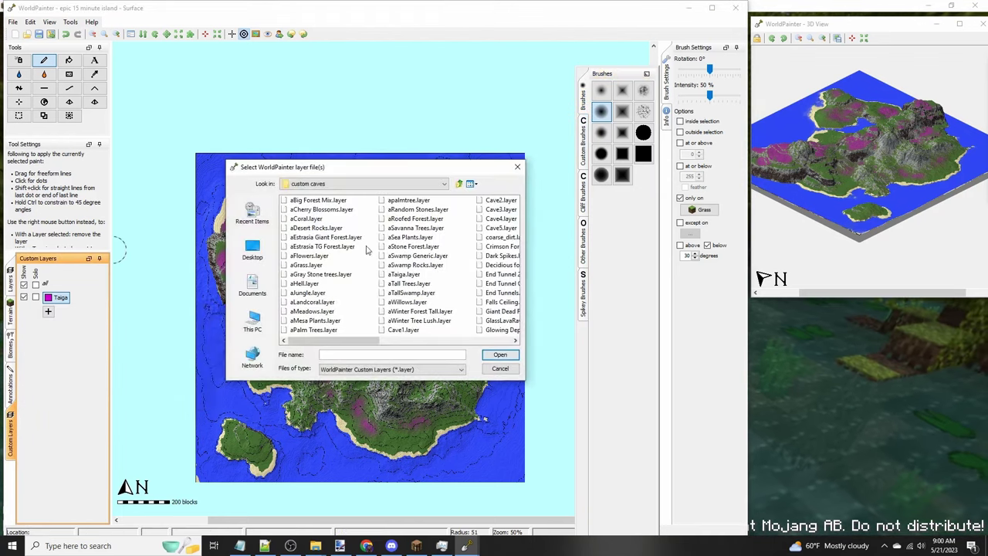
double_click(317, 330)
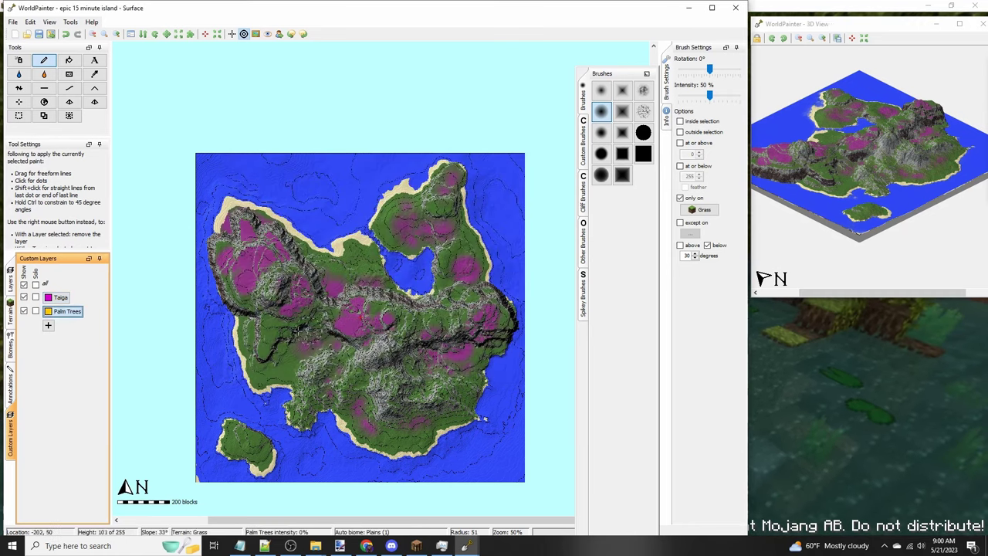
right_click(79, 314)
left_click(106, 319)
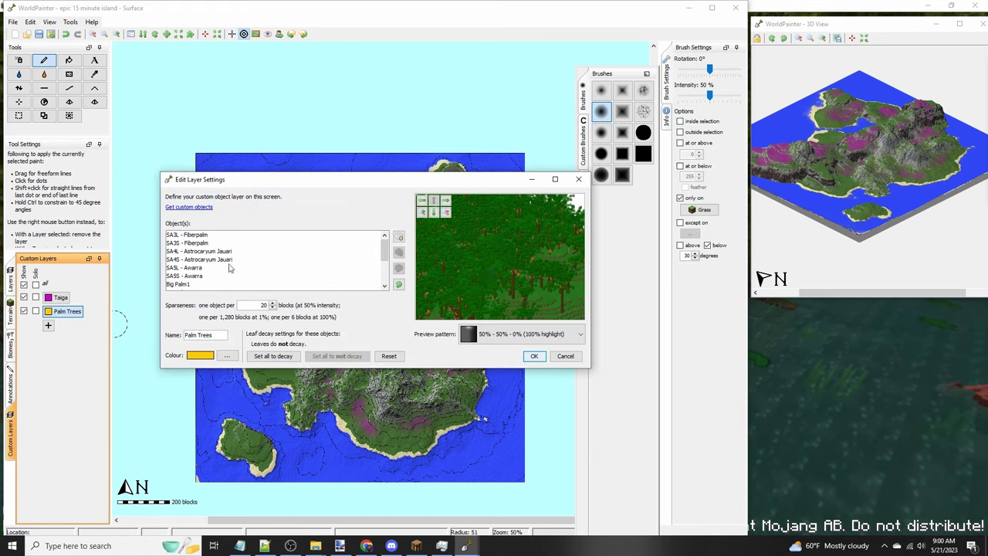
left_click(535, 355)
Step: Restrict painting to Land and paint Palm Trees along the sandy shores of the small southwestern island at radius 40
scroll(359, 272, "up", 2)
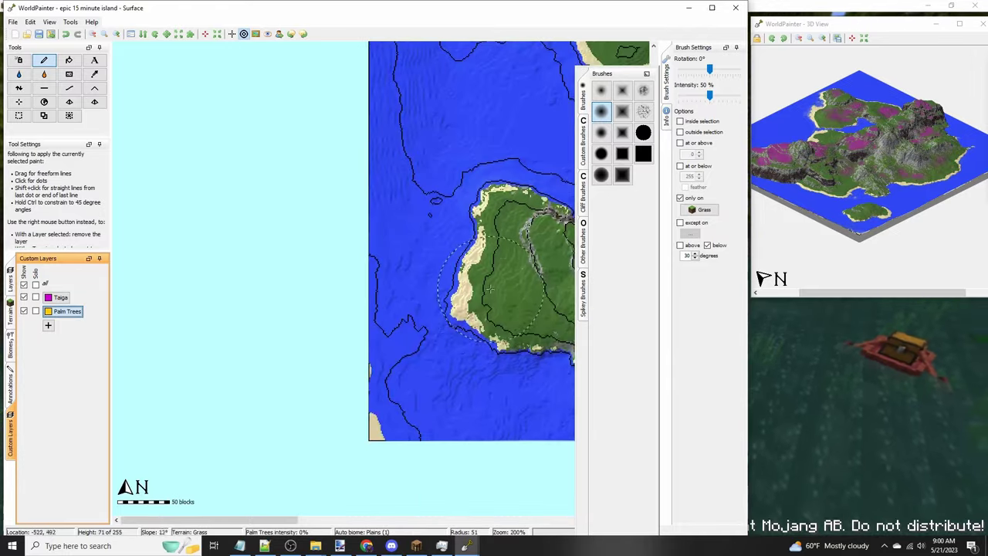
middle_click_drag(479, 287, 409, 318)
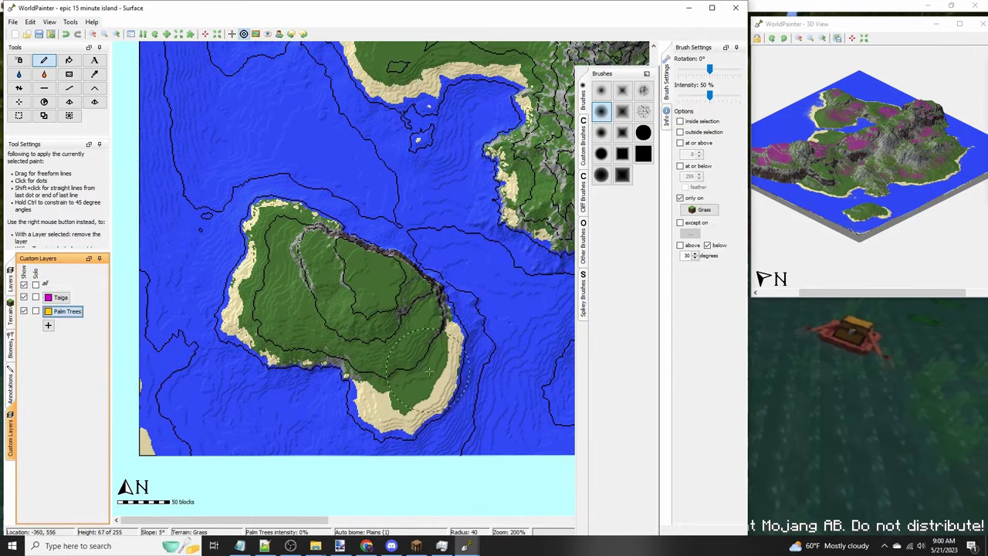
left_click(703, 211)
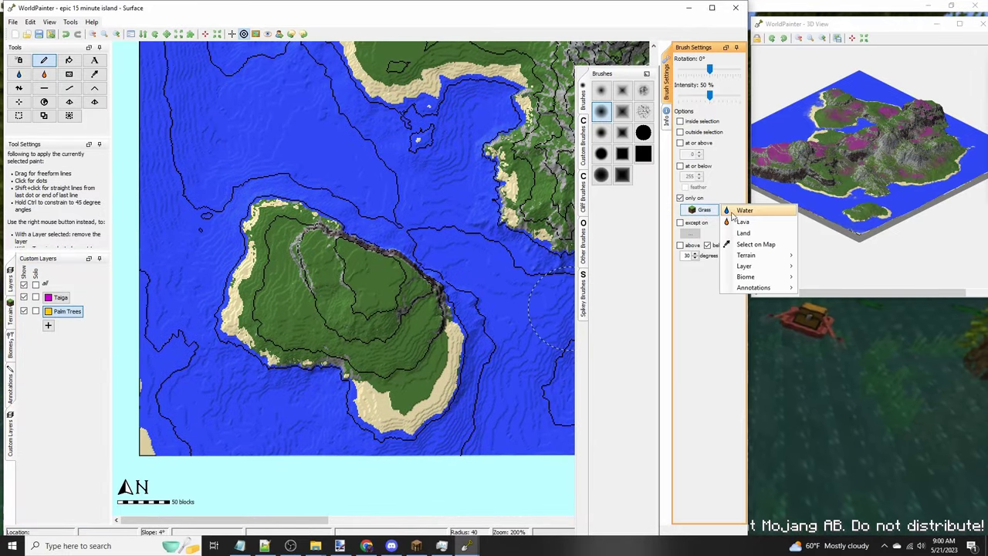
left_click(755, 232)
mouse_move(456, 382)
left_mouse_down()
mouse_move(405, 392)
mouse_move(454, 282)
left_mouse_up()
mouse_move(284, 340)
left_mouse_down()
mouse_move(259, 315)
mouse_move(245, 238)
mouse_move(233, 289)
left_mouse_up()
Step: Paint Palm Trees along the main island's western beach, from the southwestern bay up to the northern cliff
middle_click_drag(392, 203, 214, 403)
mouse_move(297, 267)
left_mouse_down()
mouse_move(293, 255)
mouse_move(201, 267)
mouse_move(164, 233)
mouse_move(227, 239)
left_mouse_up()
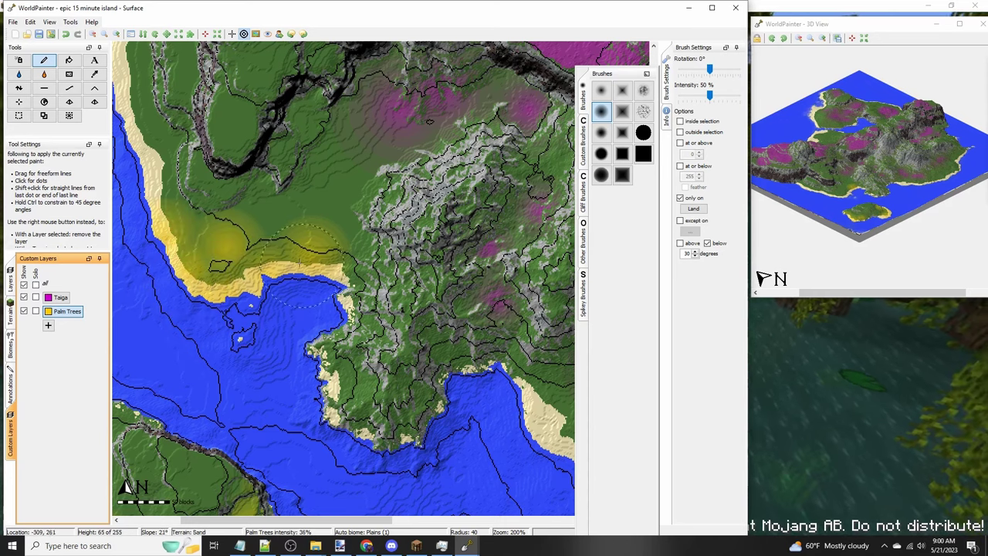
scroll(432, 309, "down", 1, "ctrl")
middle_click_drag(293, 189, 324, 355)
scroll(331, 344, "up", 1, "ctrl")
left_click_drag(270, 371, 276, 335)
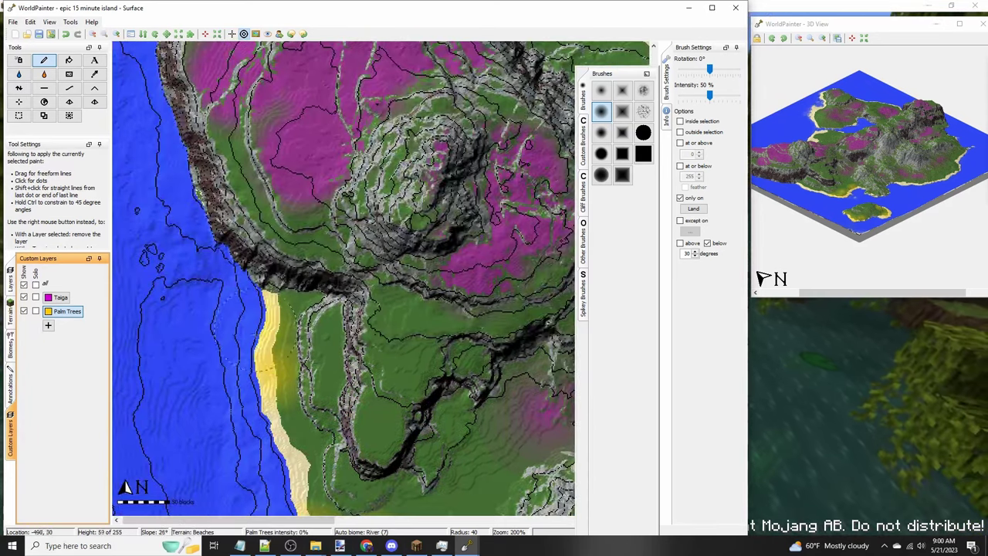
middle_click_drag(287, 387, 289, 293)
mouse_move(303, 294)
left_mouse_down()
mouse_move(312, 235)
mouse_move(335, 392)
left_mouse_up()
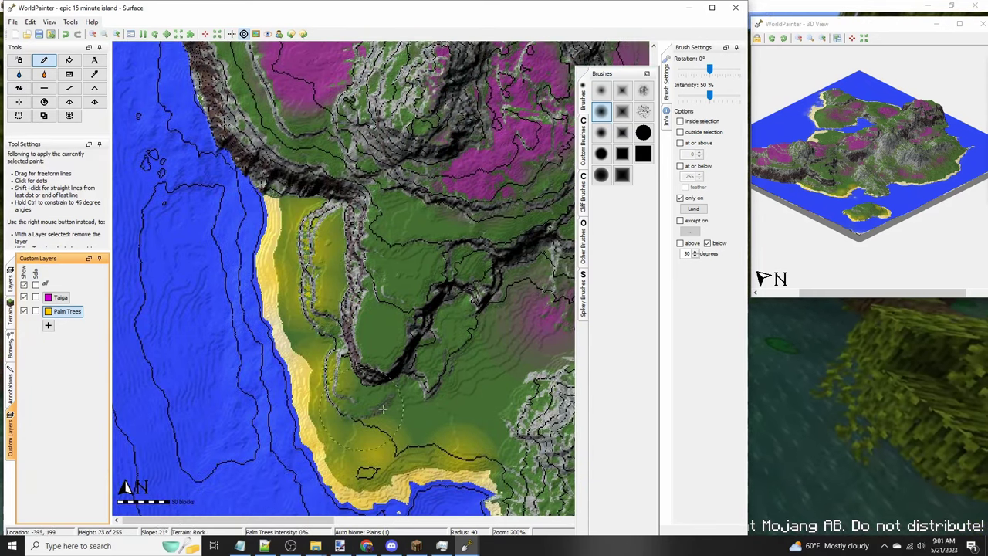
Step: Paint Taiga with a brush of radius 36 on the grassy plateau enclosed by the rocky ridge east of the palm beach
scroll(409, 331, "down", 1, "ctrl")
middle_click_drag(525, 320, 326, 263)
scroll(324, 263, "up", 1)
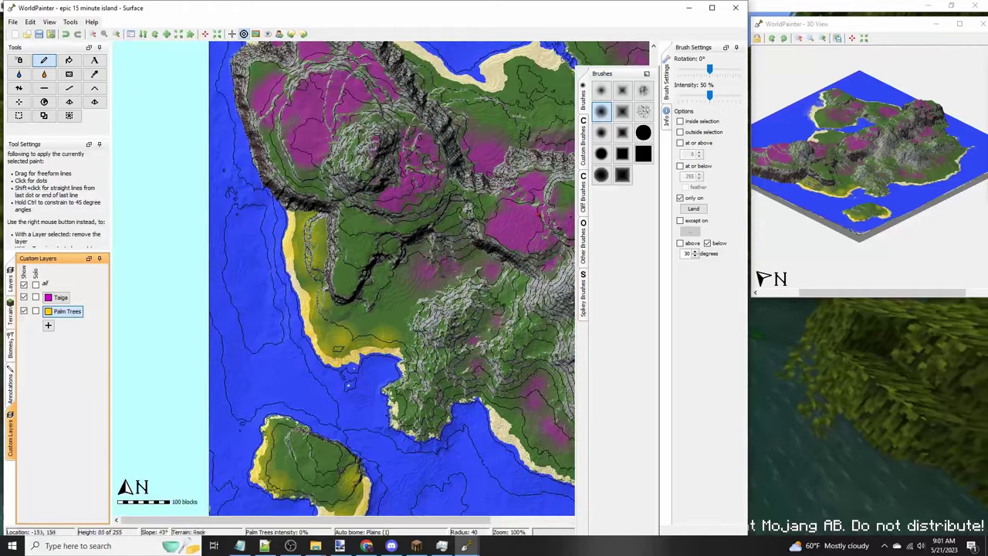
left_click(61, 297)
scroll(332, 249, "up", 1)
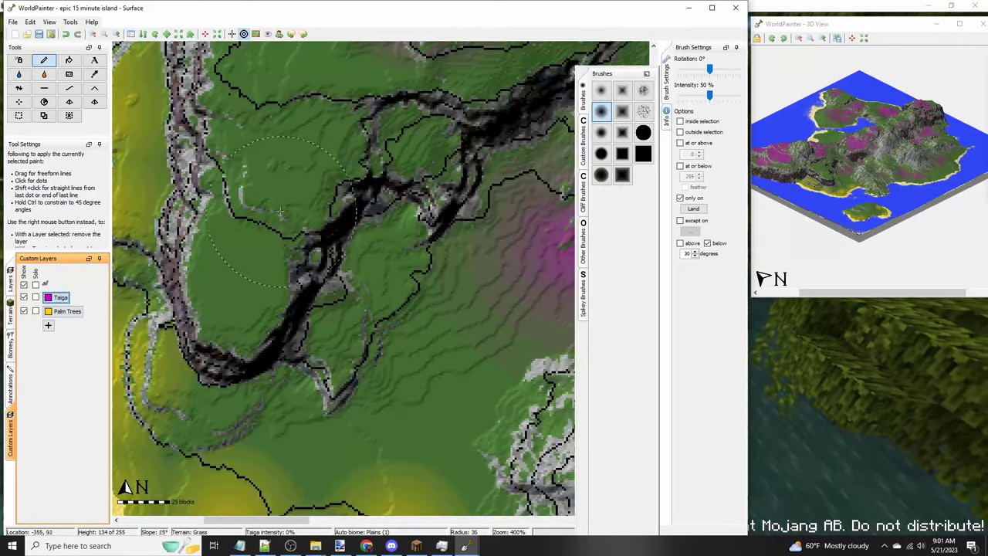
left_click_drag(281, 214, 244, 255)
Step: Examine the Taiga coverage over the central and eastern island and the peninsula beside the inland bay
scroll(304, 108, "down", 2, "ctrl")
middle_click_drag(399, 243, 173, 242)
middle_click_drag(537, 276, 480, 315)
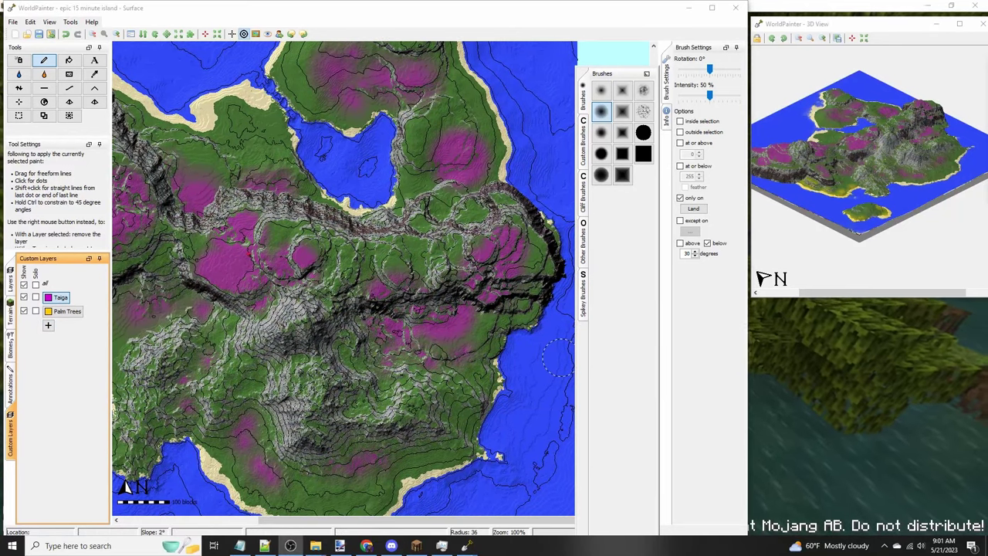
middle_click_drag(325, 287, 429, 322)
middle_click_drag(381, 192, 376, 132)
middle_click_drag(469, 262, 365, 301)
middle_click_drag(364, 221, 364, 268)
scroll(481, 149, "up", 1, "ctrl")
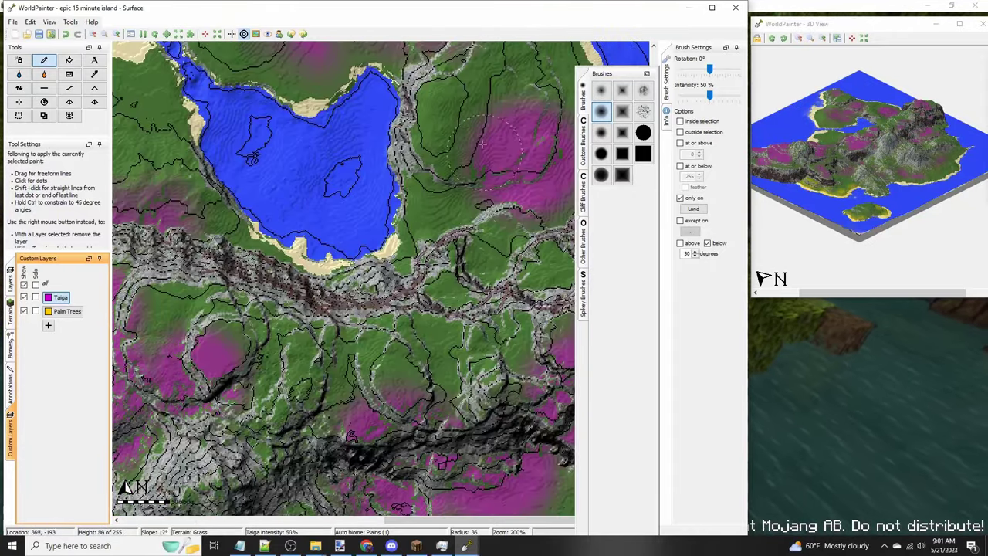
middle_click_drag(500, 161, 365, 284)
left_click(48, 325)
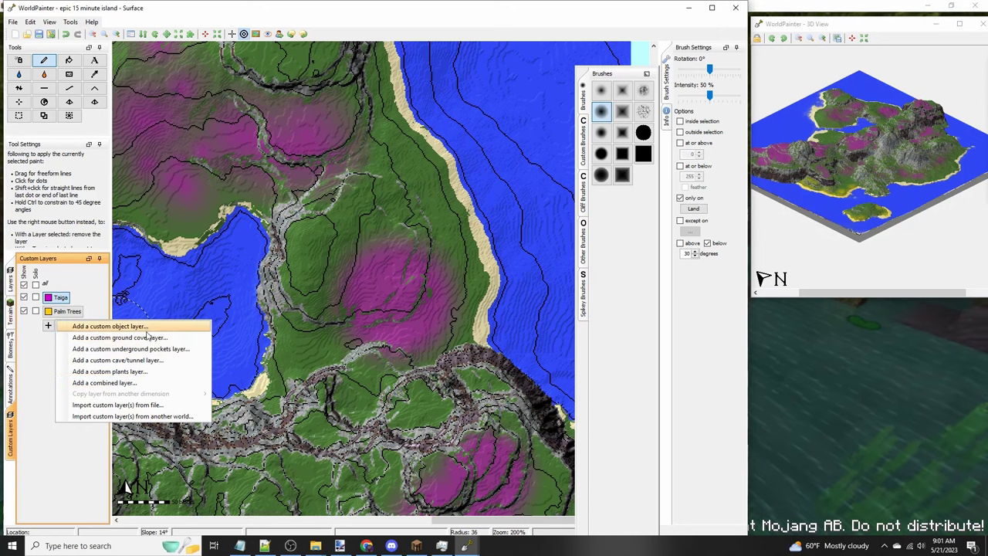
left_click(145, 326)
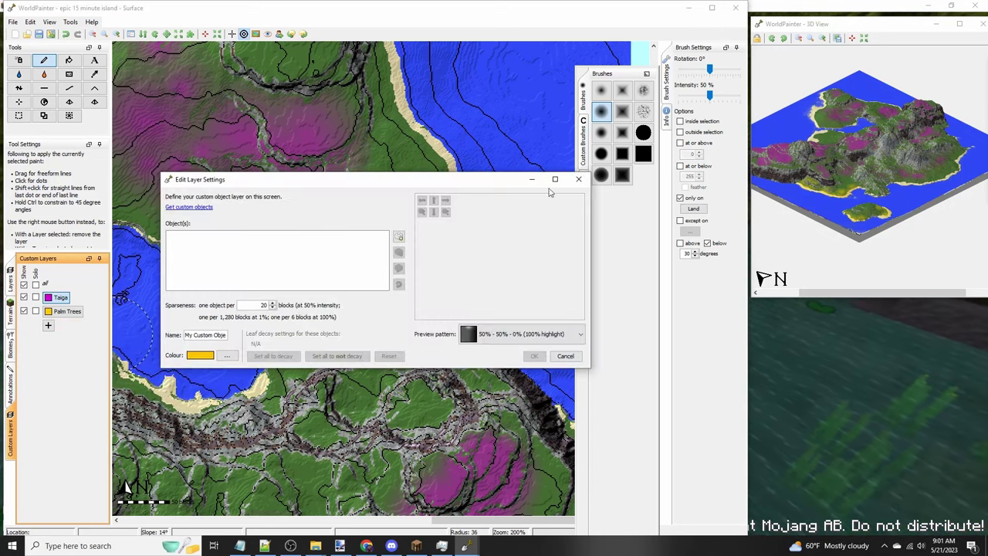
left_click(578, 179)
Step: Create a custom plants layer with grass, tall grass, fern, large fern and assorted flowers such as tulips, lilac and cornflower, each at 1
left_click(48, 325)
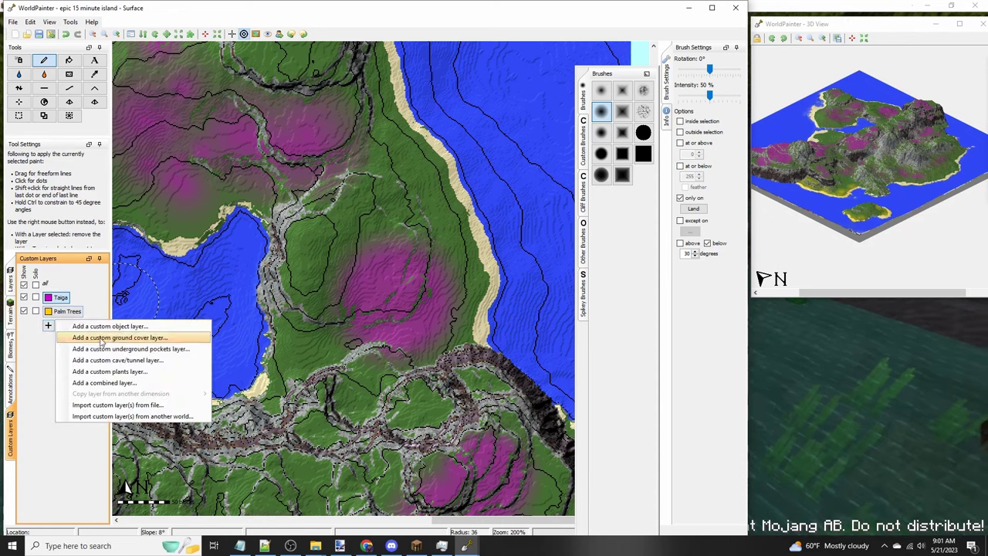
left_click(139, 372)
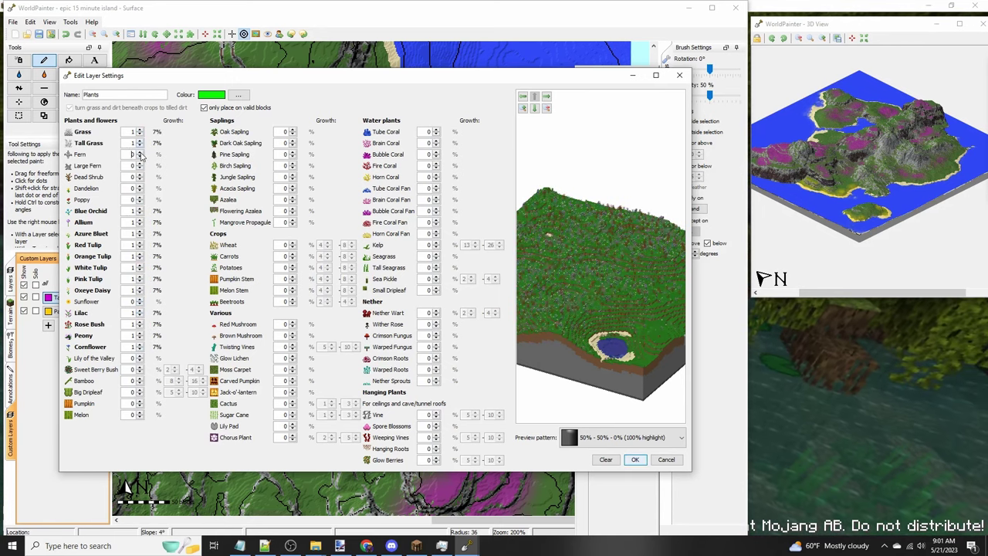
left_click(635, 459)
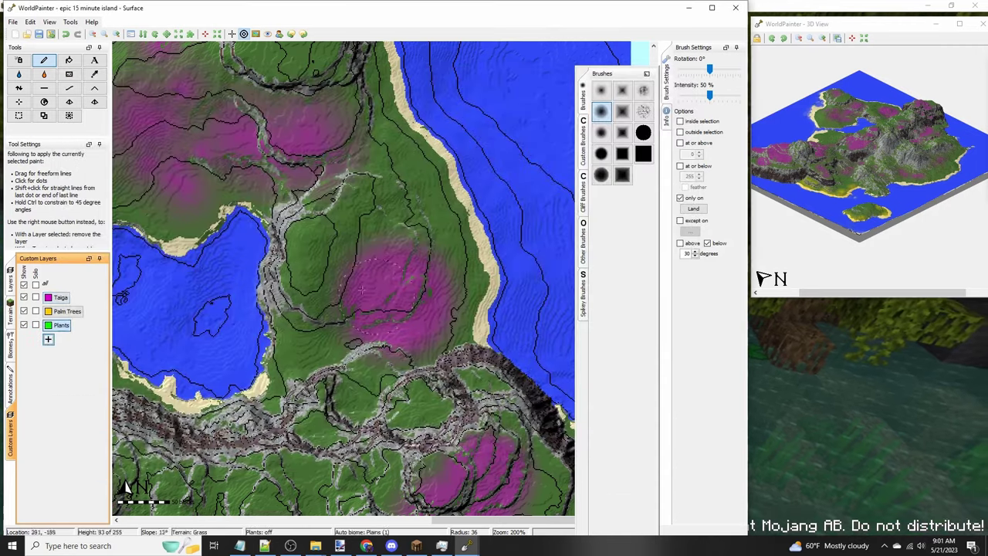
Step: Change the Plants layer's colour to a pale lavender-blue swatch
right_click(68, 328)
left_click(86, 338)
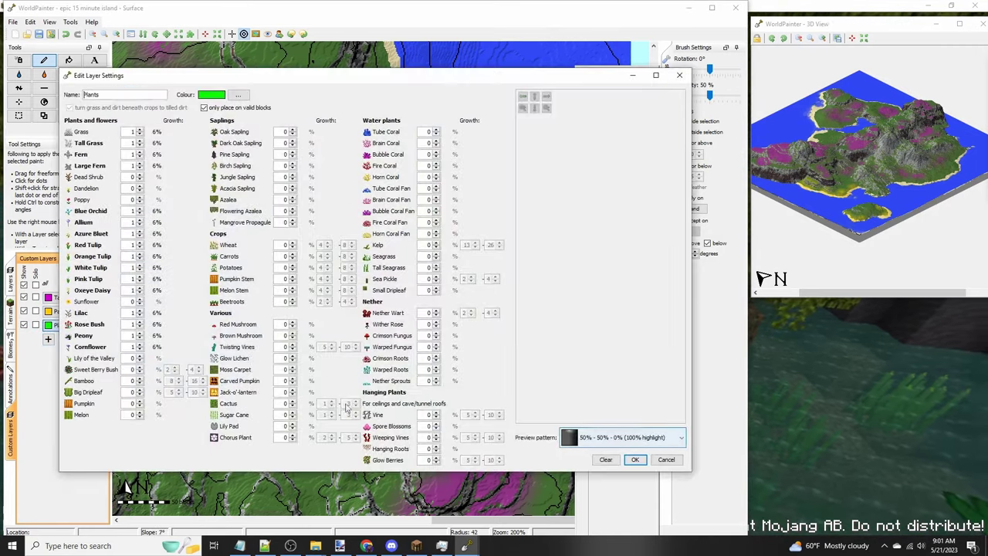
left_click(239, 95)
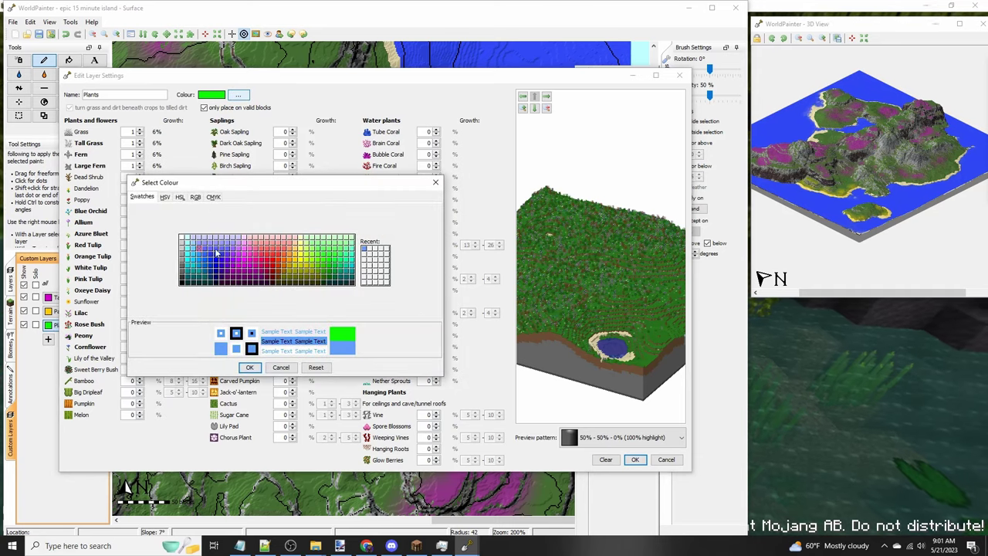
left_click(204, 237)
left_click(252, 368)
left_click(634, 459)
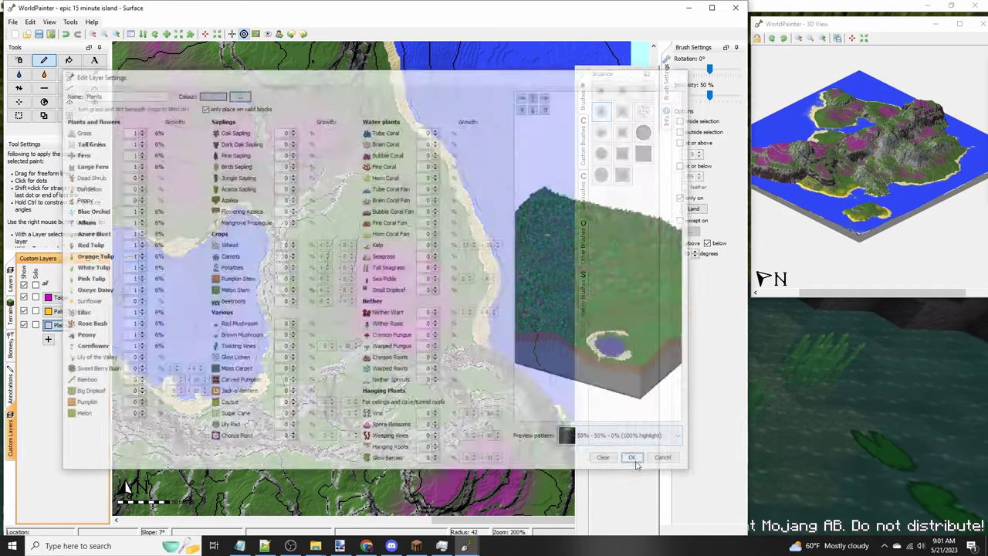
Step: Spray Plants with a soft round brush of about 50 radius over the grass around the northeastern peninsula's southern Taiga patch
middle_click_drag(316, 235, 358, 311)
scroll(382, 298, "up", 1, "ctrl")
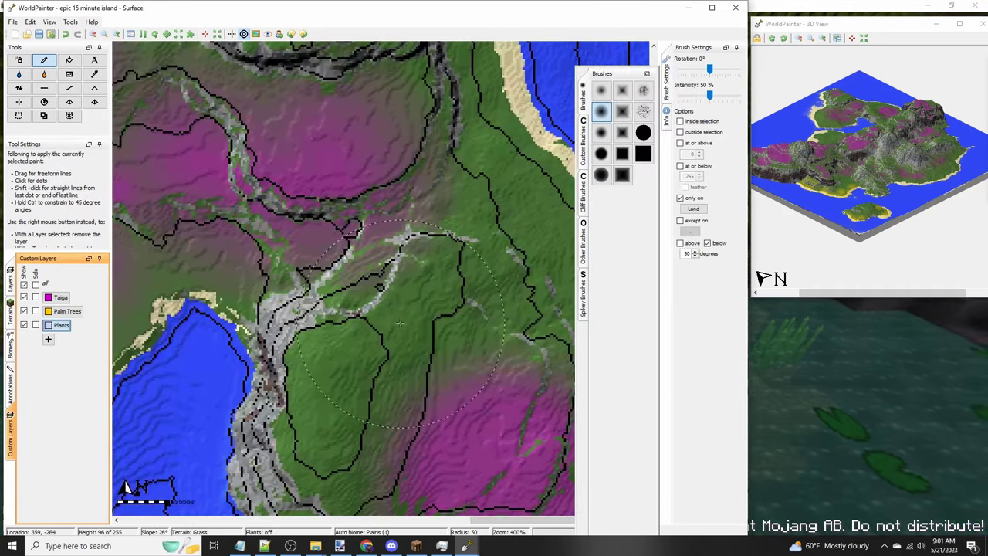
scroll(401, 309, "down", 2)
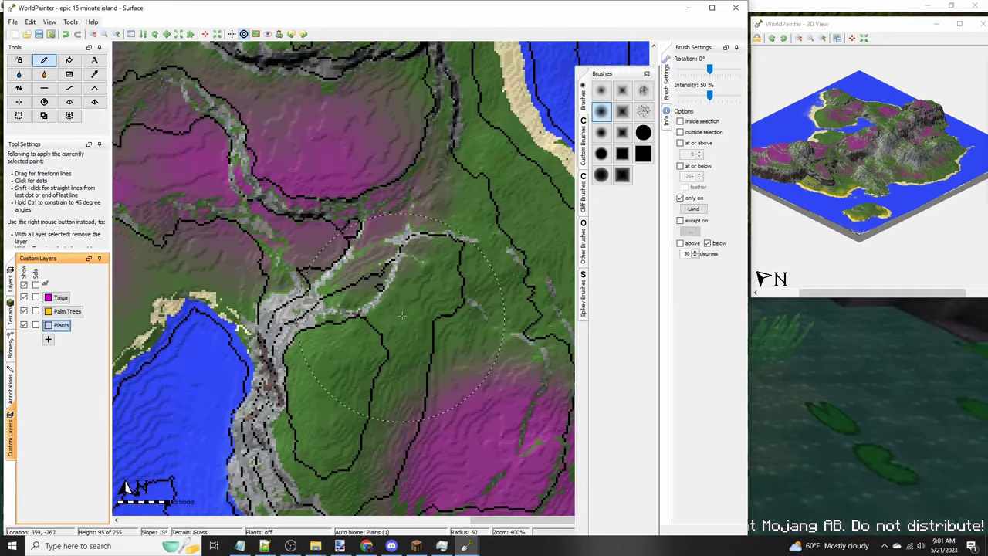
left_click(19, 59)
left_click(603, 113)
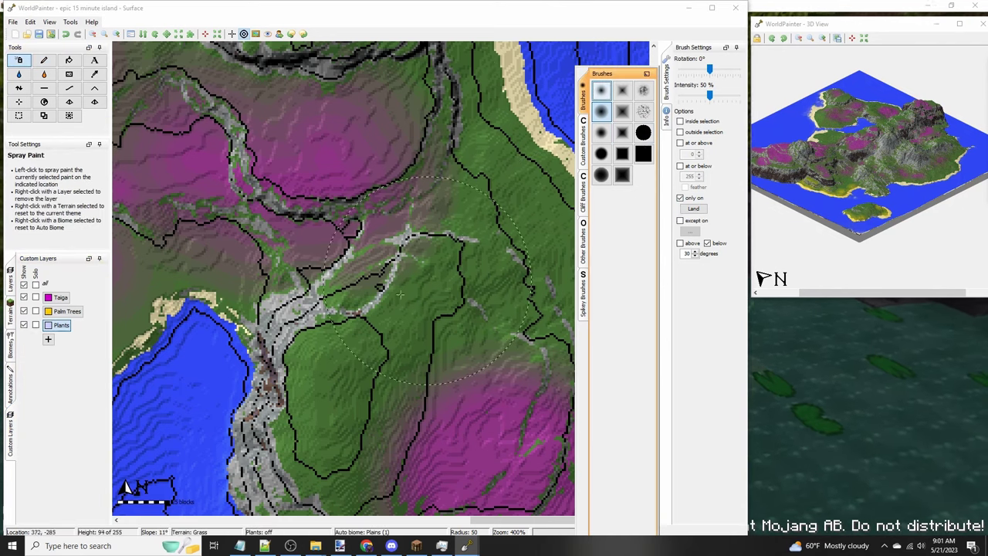
mouse_move(390, 343)
left_mouse_down()
mouse_move(405, 355)
mouse_move(471, 202)
left_mouse_up()
scroll(478, 231, "down", 1, "ctrl")
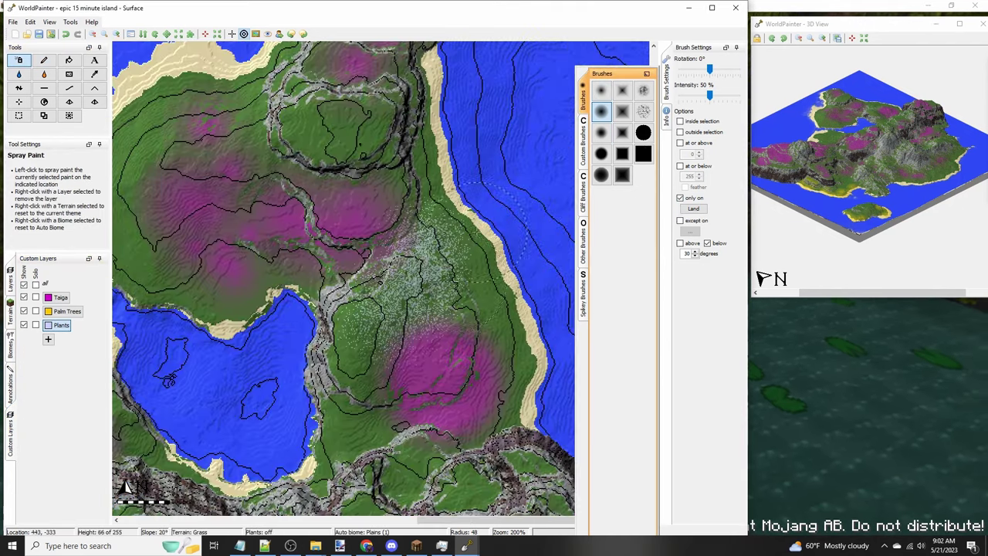
left_click_drag(452, 297, 492, 318)
left_click_drag(502, 376, 507, 378)
middle_click_drag(506, 377, 486, 267)
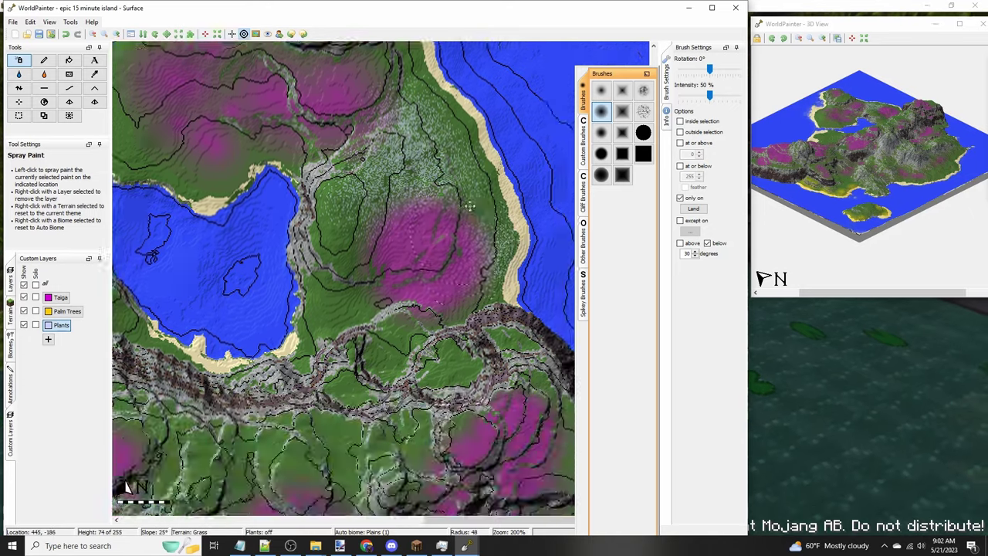
Step: Spray Plants over the grassy slope above the southern beach using a larger brush of about 81 radius
scroll(479, 267, "down", 1, "ctrl")
mouse_move(452, 452)
middle_mouse_down()
mouse_move(421, 397)
mouse_move(429, 301)
mouse_move(444, 331)
mouse_move(405, 168)
mouse_move(409, 179)
middle_mouse_up()
scroll(428, 303, "up", 1, "ctrl")
scroll(421, 186, "down", 5)
middle_click_drag(185, 455, 394, 265)
left_click(393, 264)
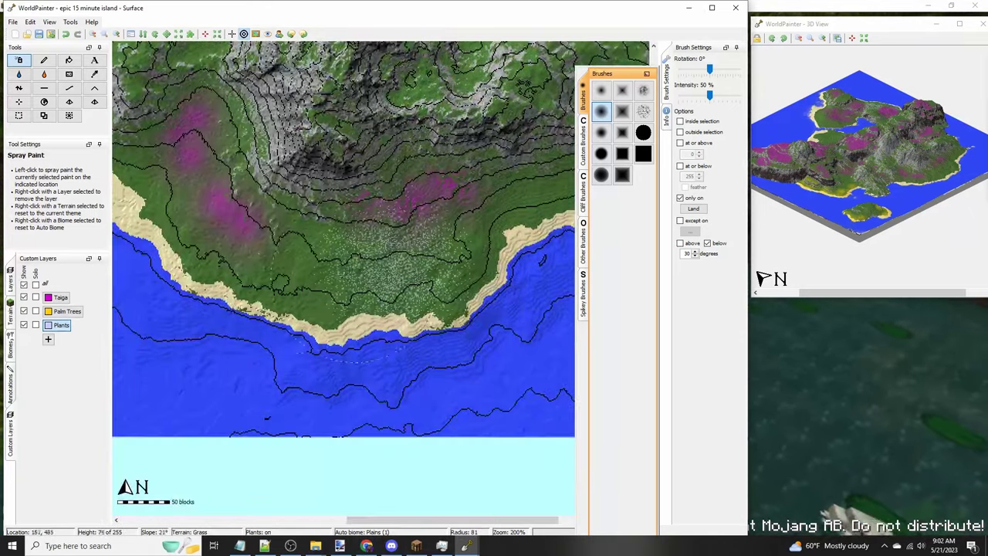
scroll(310, 281, "up", 2)
left_click_drag(313, 275, 260, 249)
Step: Spray Plants over the northern grassland between the beach and the central cliff line
middle_click_drag(253, 201, 350, 264)
scroll(351, 264, "down", 3)
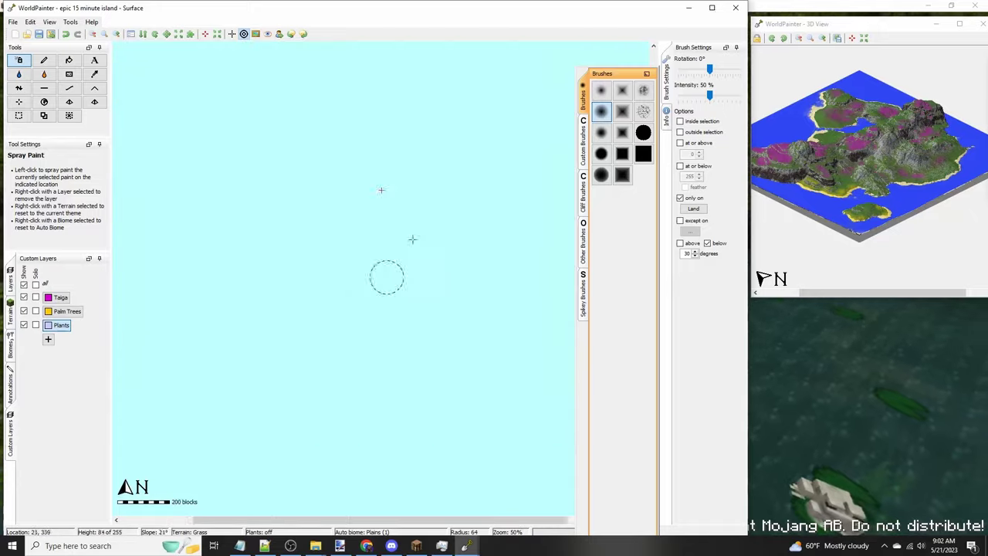
scroll(441, 265, "up", 3)
middle_click_drag(440, 265, 379, 381)
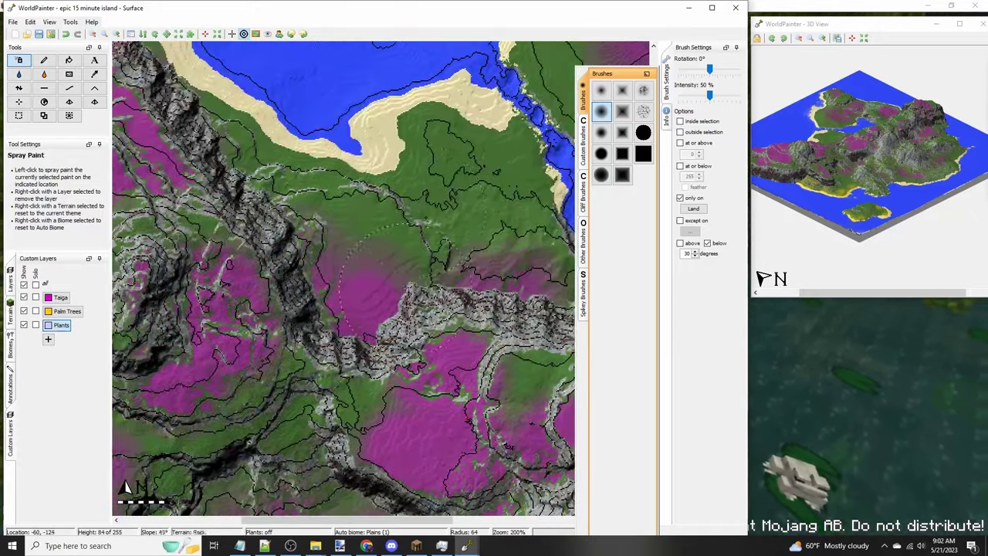
mouse_move(423, 197)
left_mouse_down()
mouse_move(478, 168)
mouse_move(498, 185)
left_mouse_up()
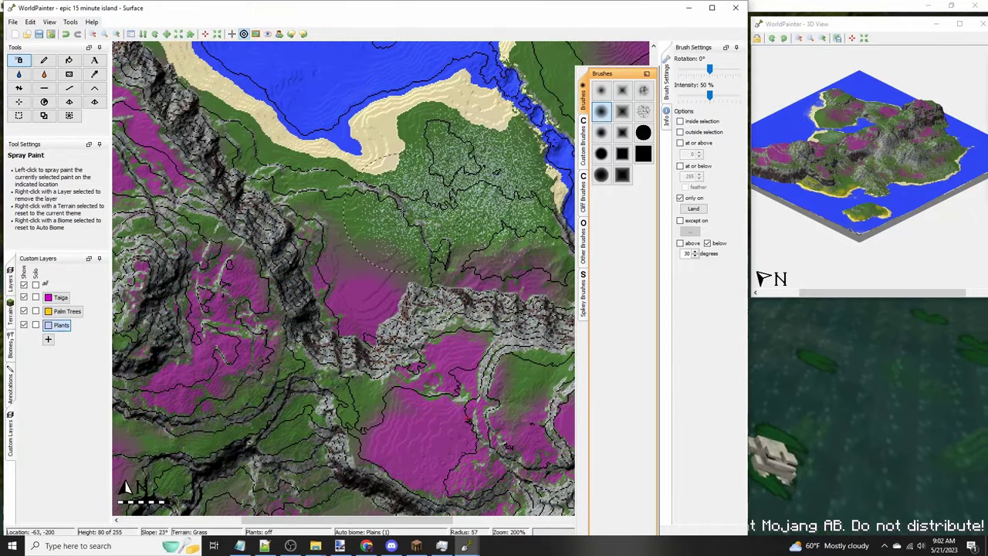
Step: Save the world as epic 15 minute island.world in the Worlds folder
scroll(378, 212, "down", 2)
left_click(13, 22)
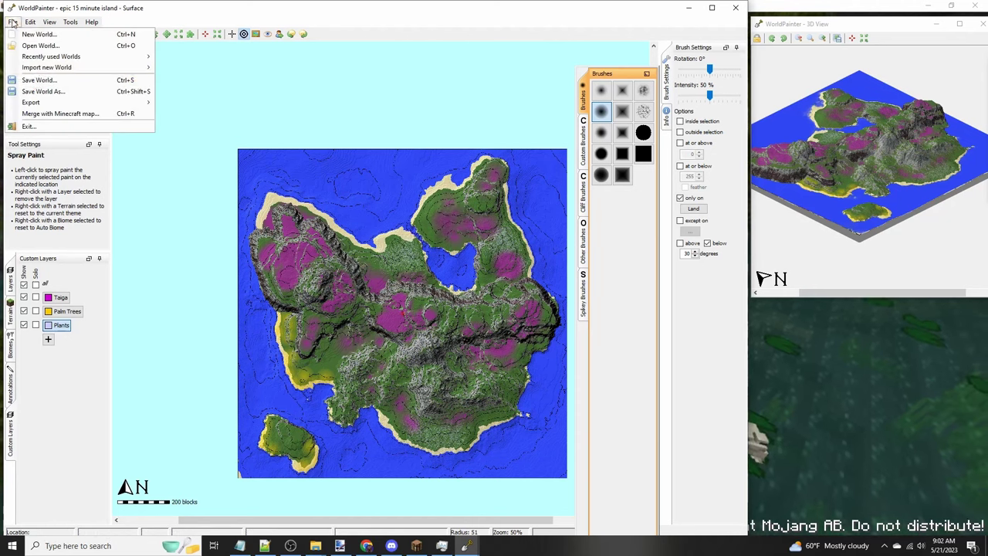
left_click(38, 82)
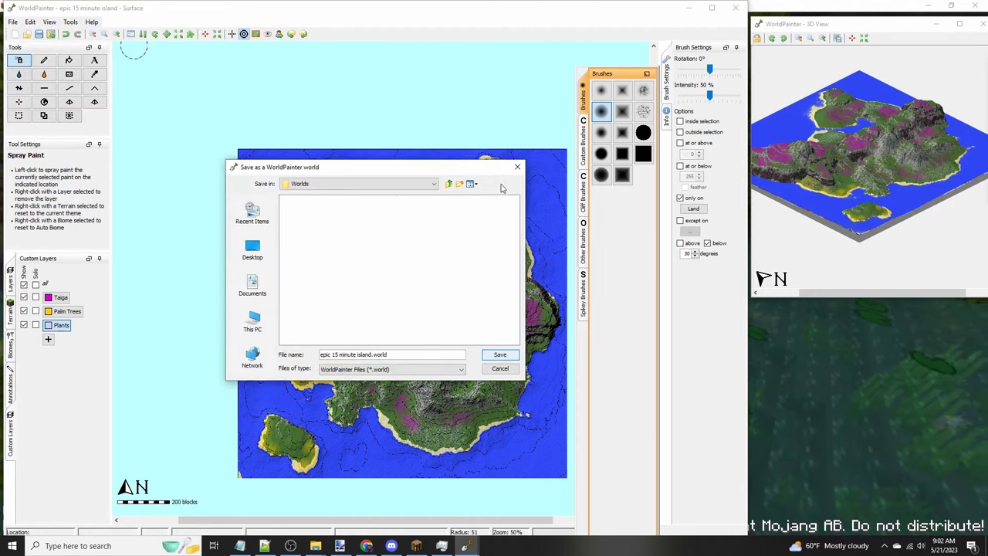
left_click(500, 355)
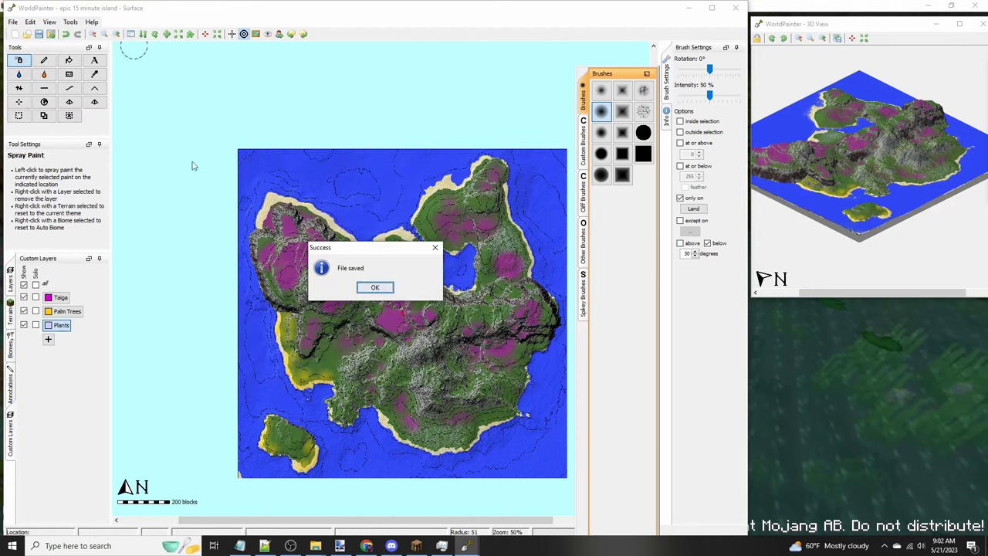
left_click(375, 288)
Step: Start exporting the world as a new Minecraft map with the game mode set to Creative
left_click(12, 22)
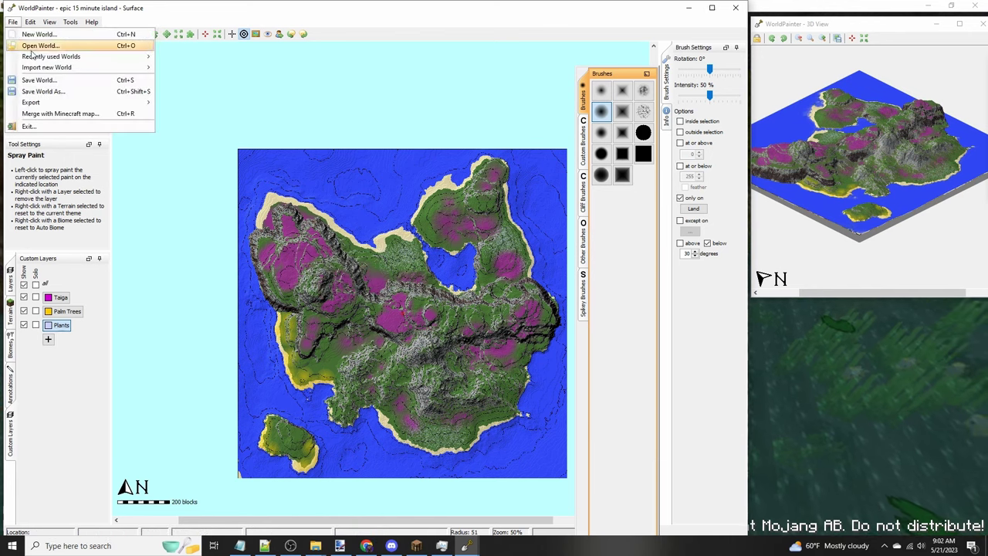
mouse_move(108, 103)
left_click(208, 103)
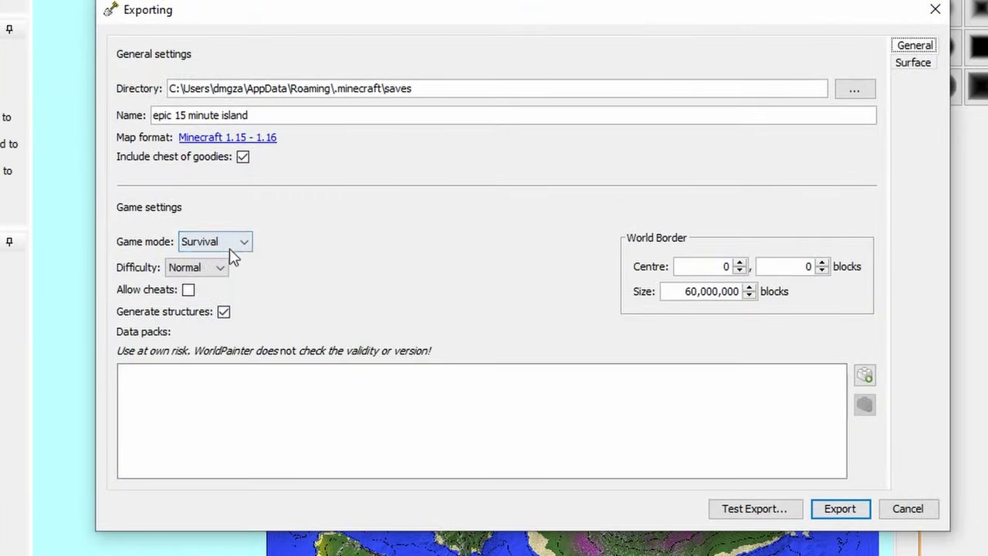
left_click(215, 259)
left_click(200, 276)
Step: Change the export's map format to Minecraft 1.19 or later, keeping the new build limits of -64 to 320
left_click(259, 143)
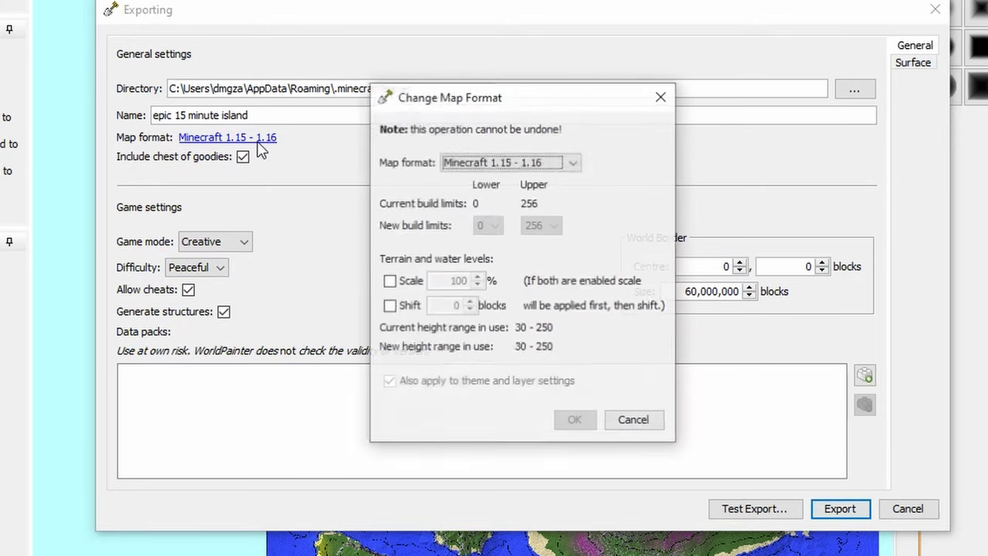
left_click(509, 162)
left_click(525, 246)
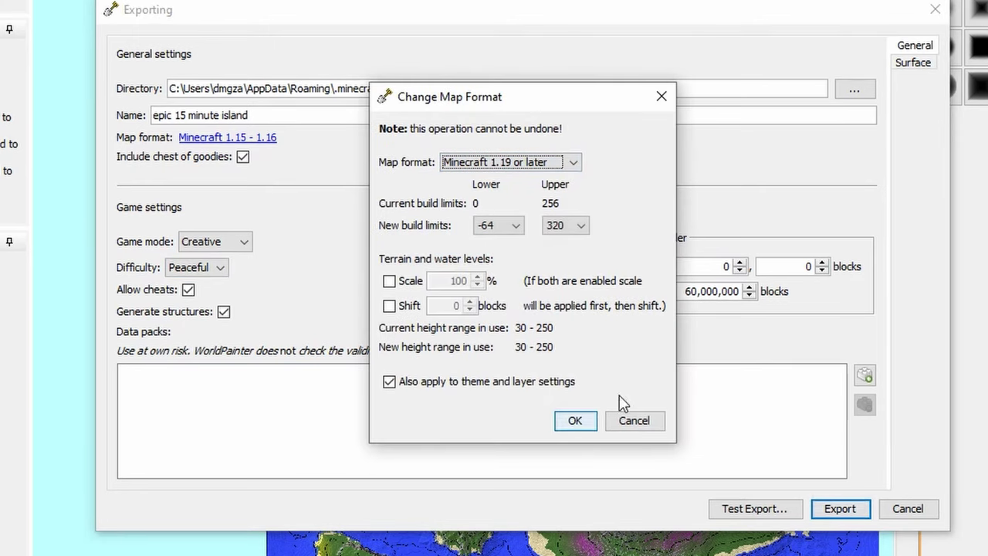
left_click(573, 421)
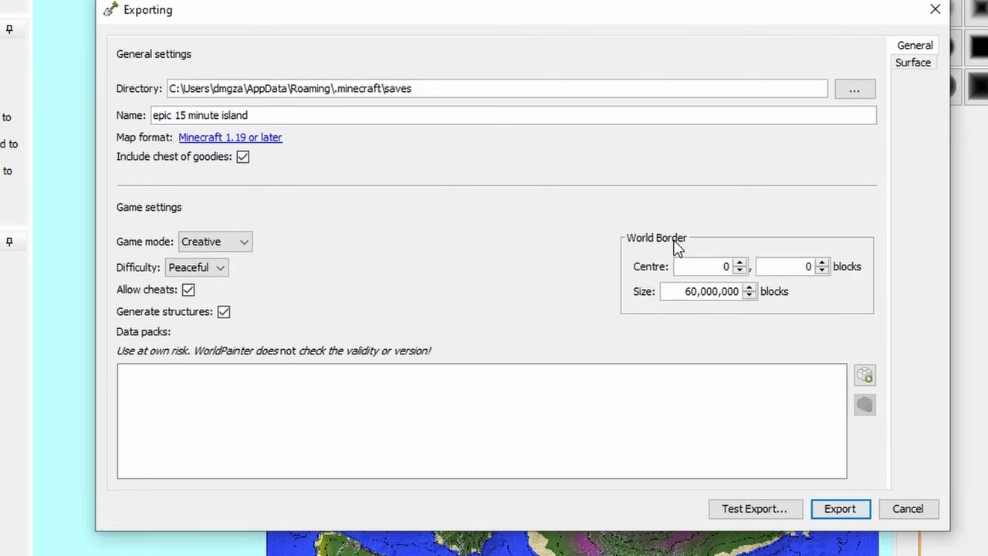
Step: Give the Surface dimension an endless Water border in its export settings
left_click(922, 67)
left_click(152, 217)
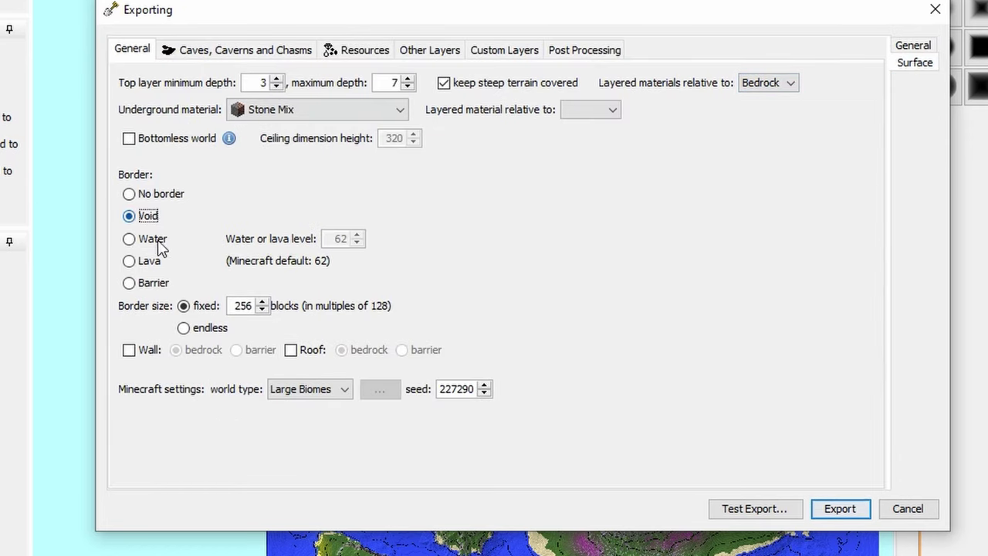
left_click(156, 241)
left_click(193, 329)
left_click(323, 109)
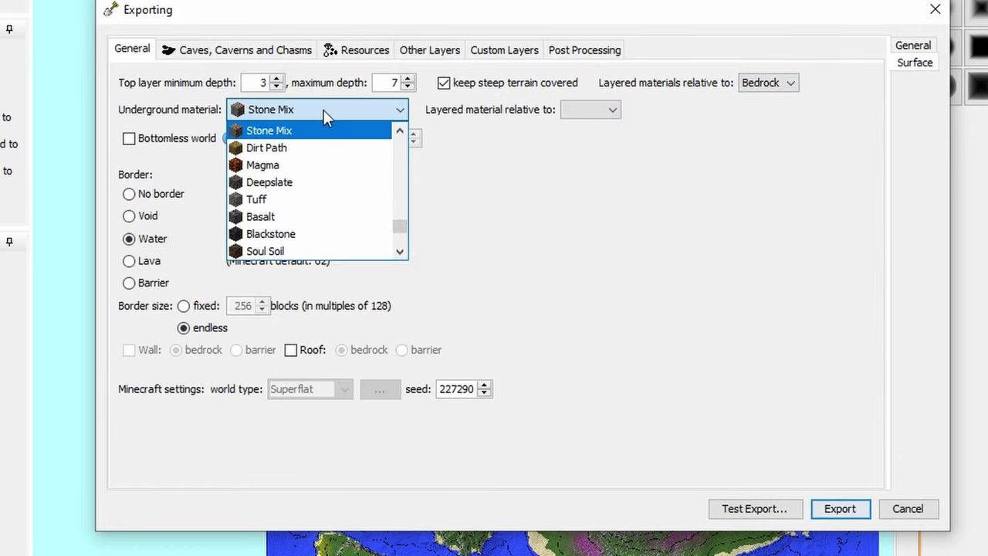
left_click(323, 110)
left_click(363, 51)
left_click(423, 51)
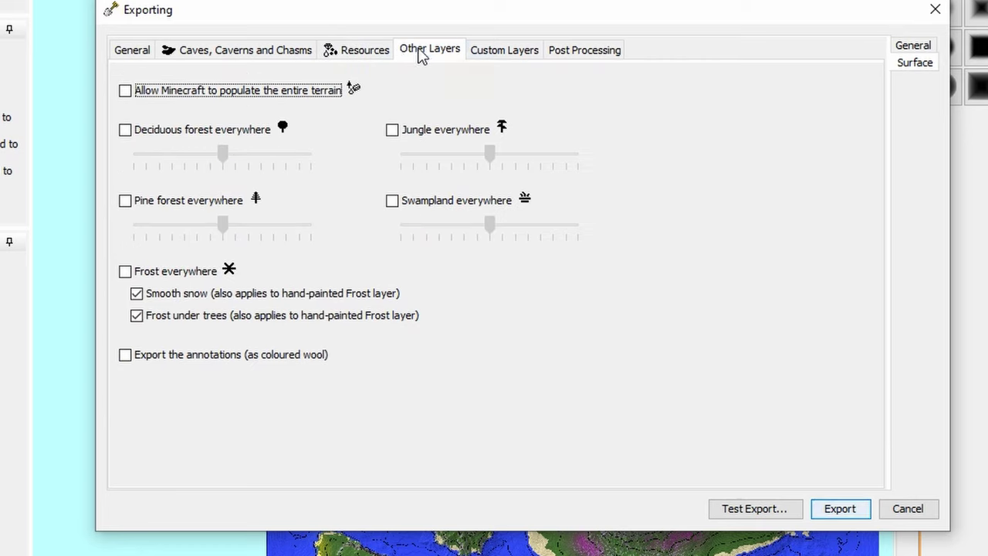
Step: Enable caves, caverns and chasms everywhere for the Surface export
left_click(286, 56)
left_click(177, 82)
left_click(399, 83)
left_click(618, 81)
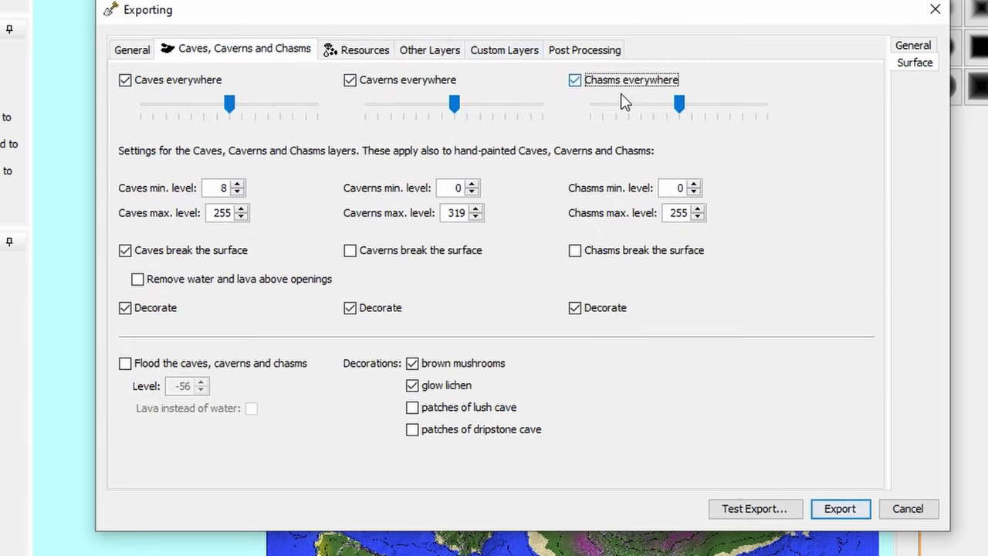
Step: Lower the intensity of the everywhere chasms, caverns and caves by one notch each
left_click(685, 111)
left_click_drag(454, 108, 441, 108)
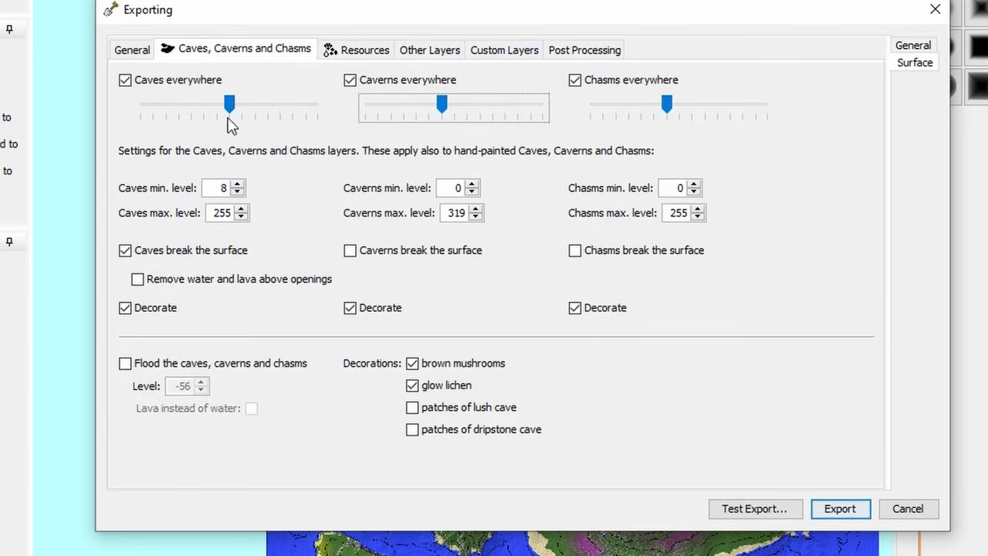
left_click(228, 112)
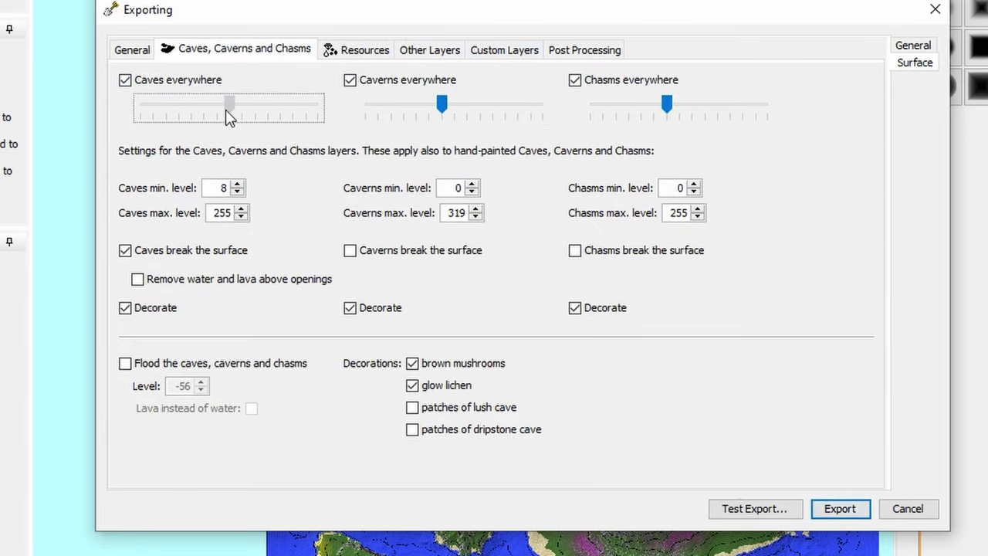
Step: Add patches of lush cave and dripstone cave to the decorations, and stop caves from breaking the surface
left_click(478, 413)
left_click(492, 432)
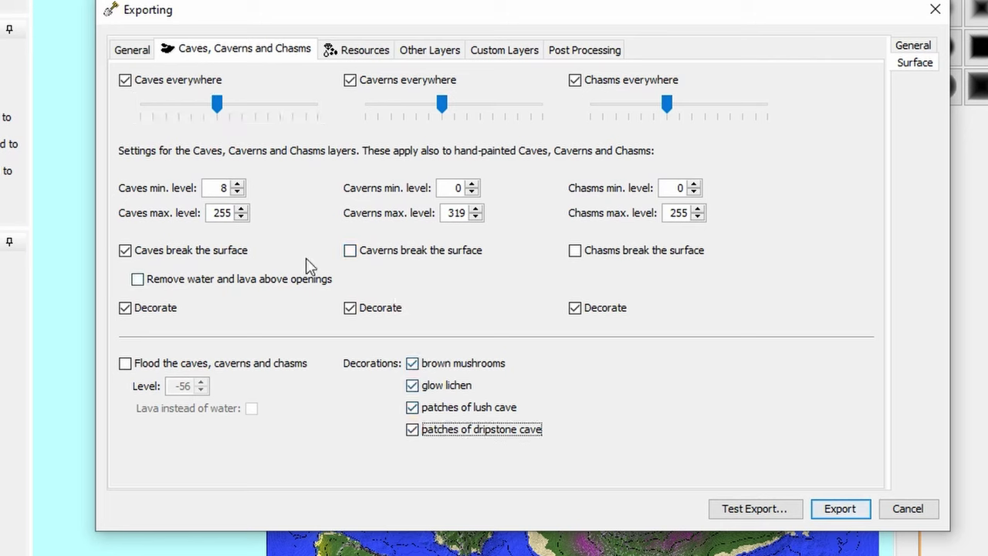
left_click(179, 258)
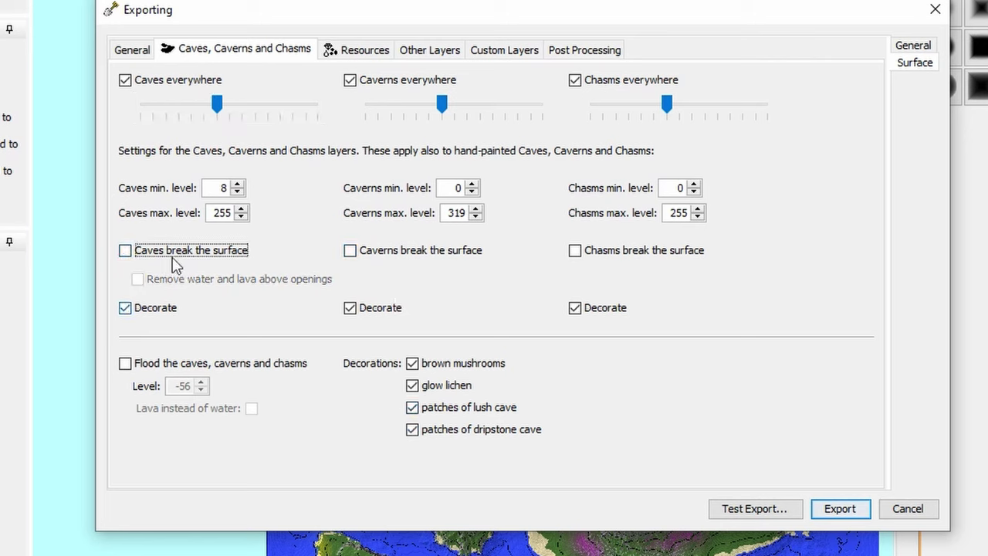
Step: Export the island to the Minecraft saves folder with the configured settings
left_click(840, 509)
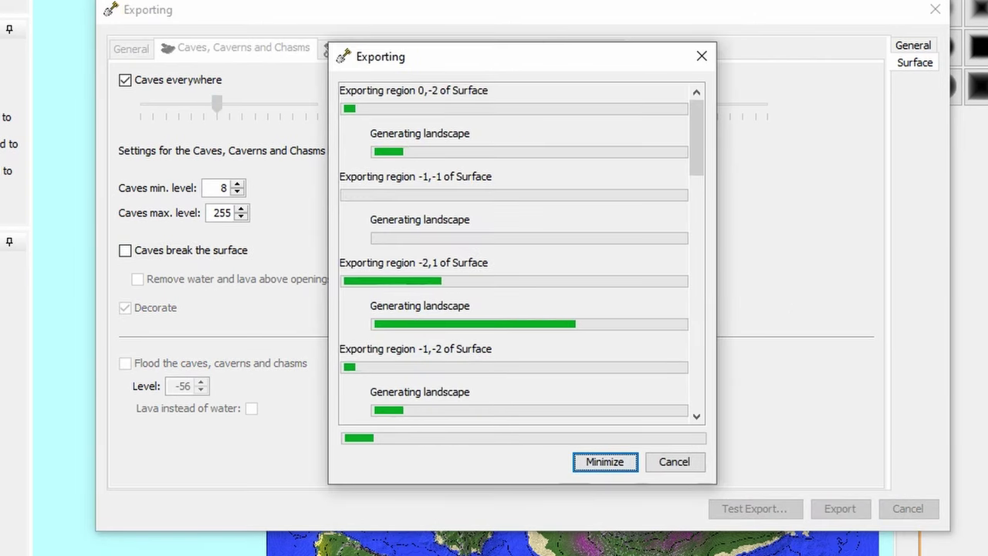